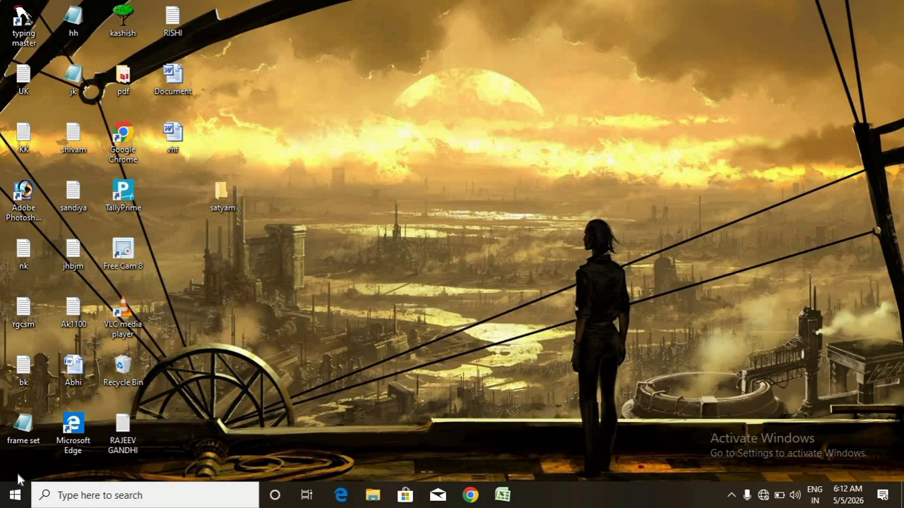
Open Microsoft Office Excel 2007 and maximize its window.
left_click(17, 489)
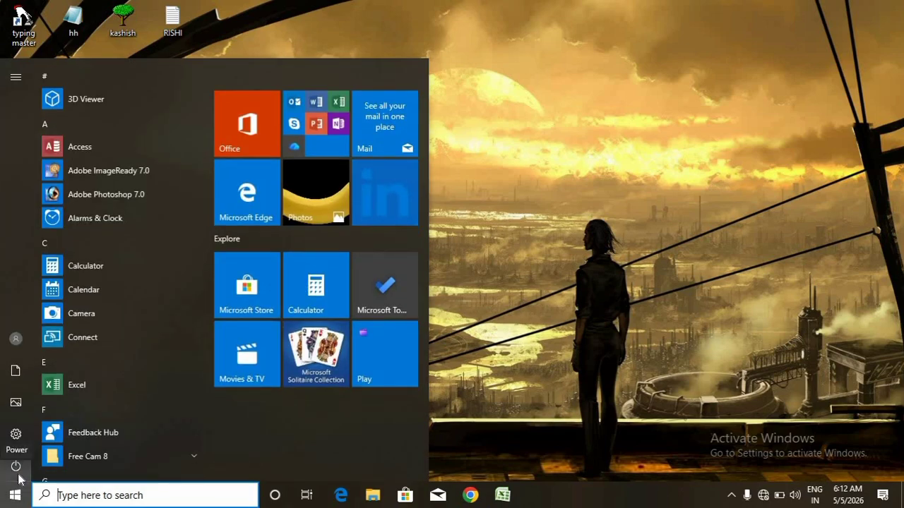
type("exce")
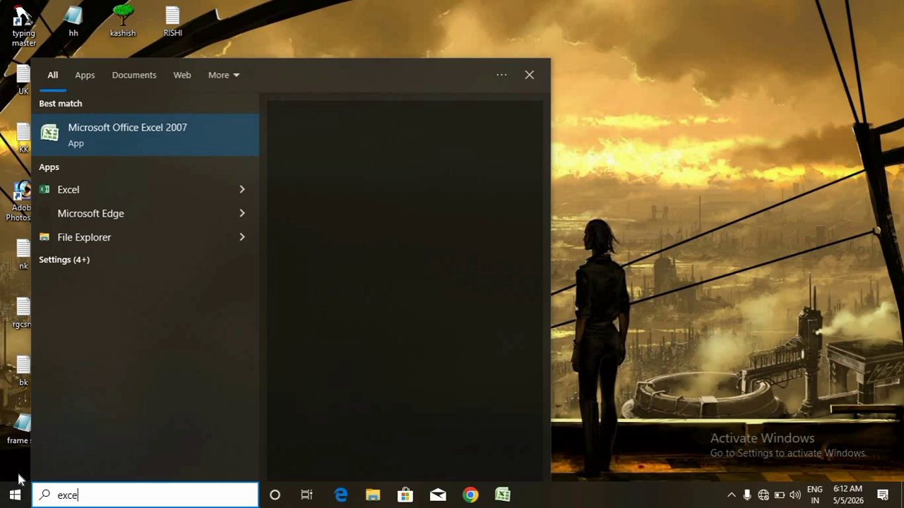
type("l")
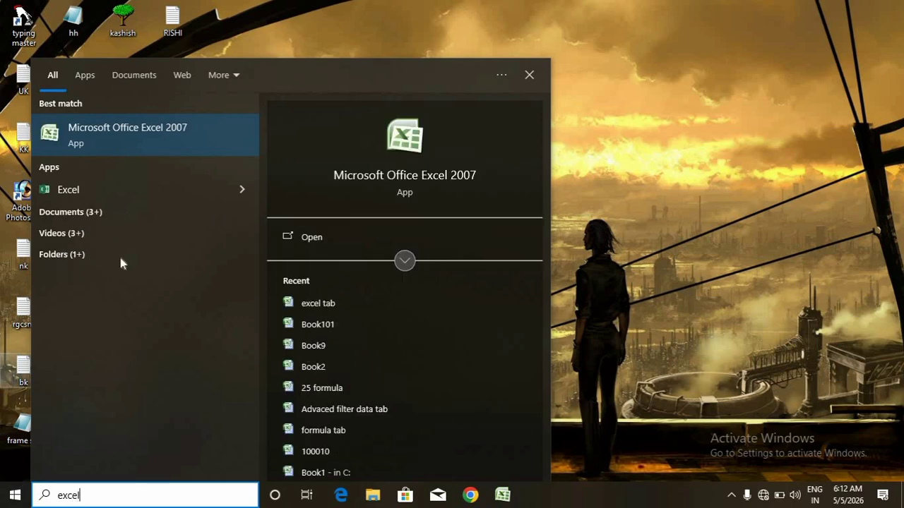
left_click(185, 124)
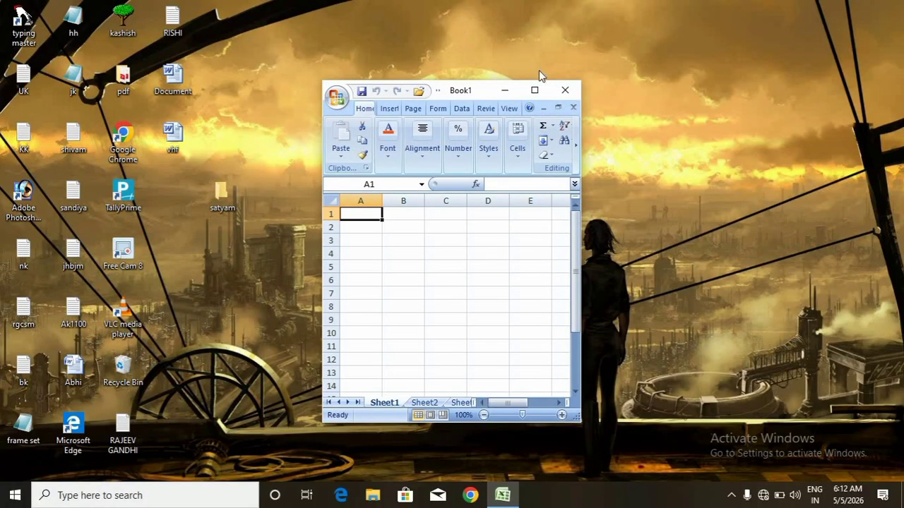
left_click(535, 91)
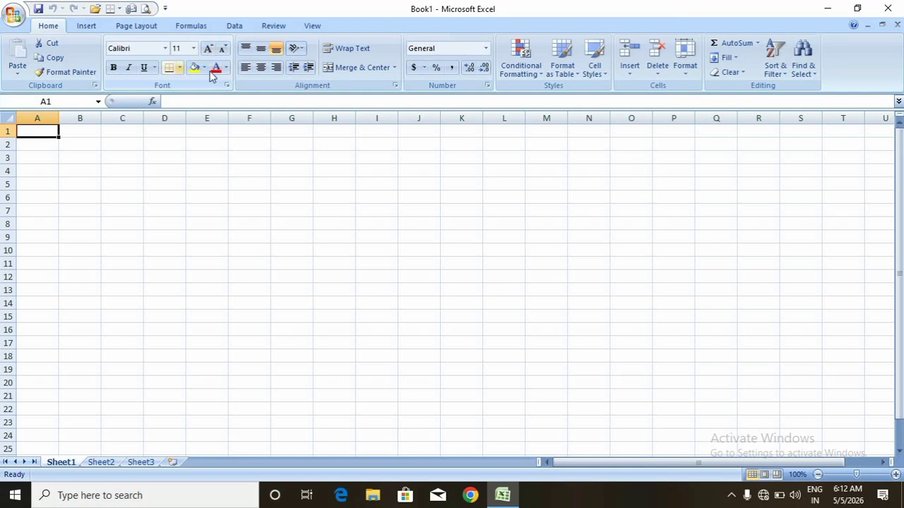
Enter a person's first name in cell C4.
left_click(141, 174)
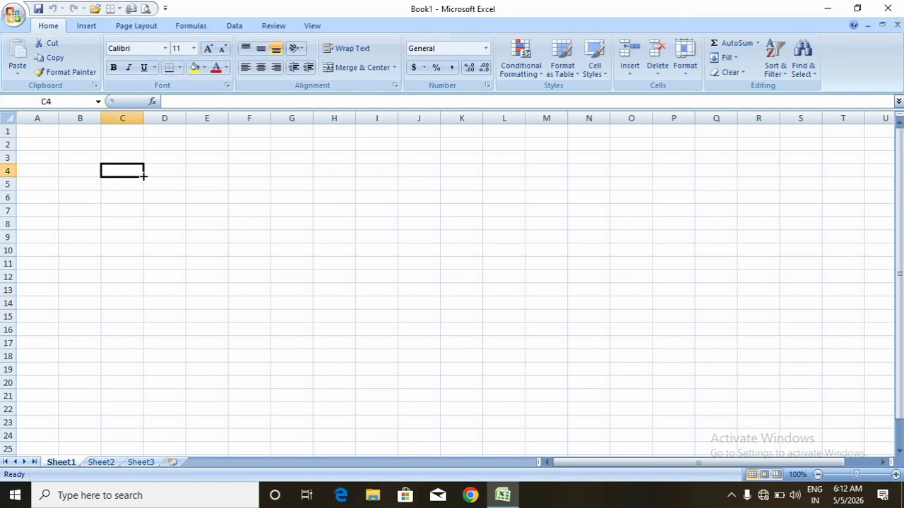
type("A")
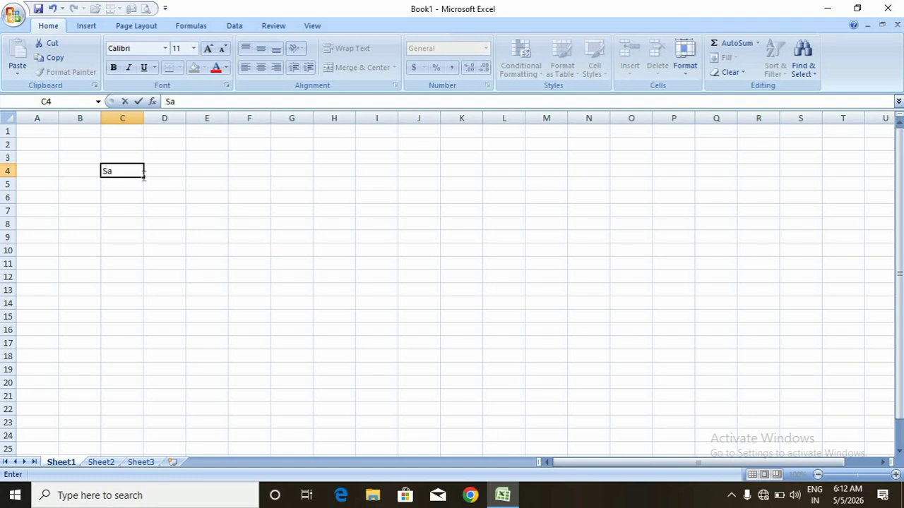
type("atyam")
left_click(131, 196)
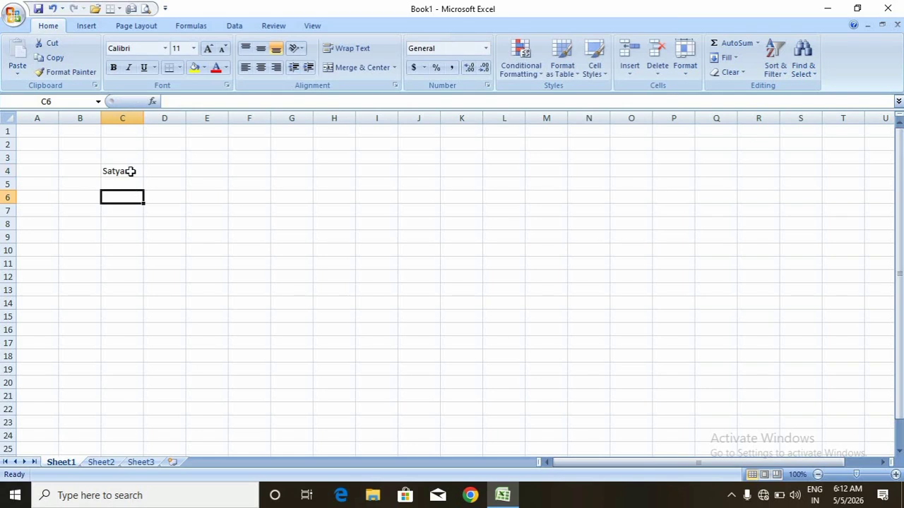
Fill cell C4 with the standard red color.
left_click(128, 172)
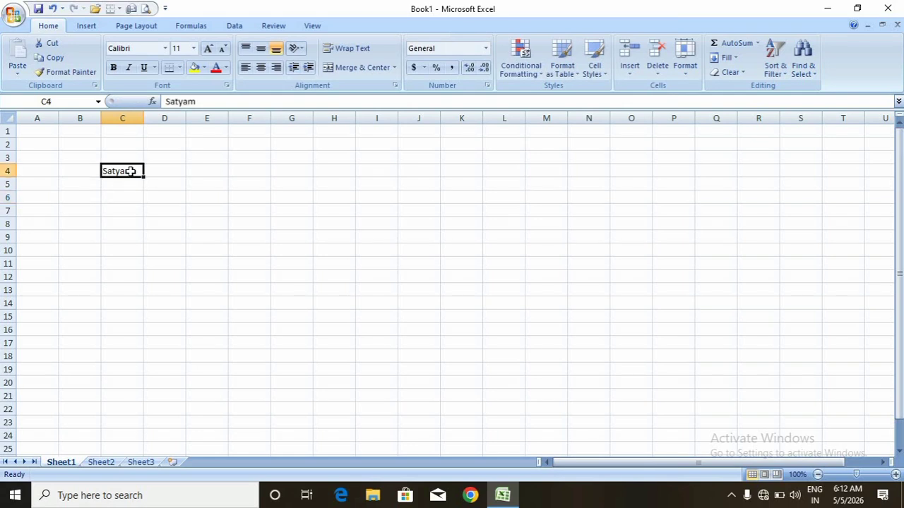
left_click(205, 70)
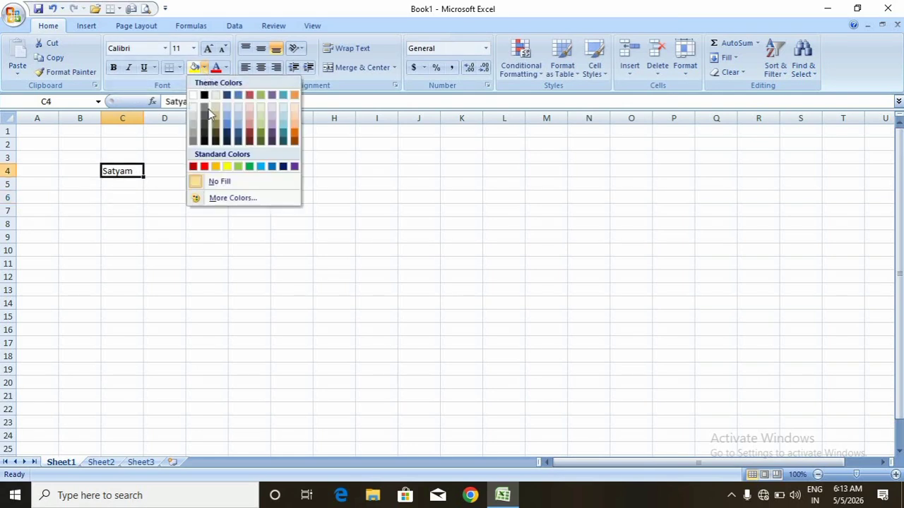
left_click(204, 168)
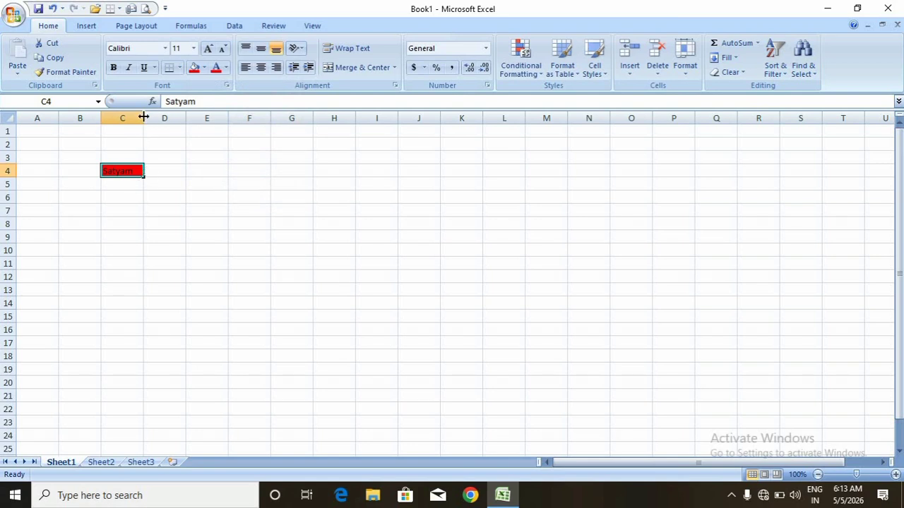
Widen column C to about four times its width and make row 4 about four times as tall.
left_click_drag(143, 117, 274, 143)
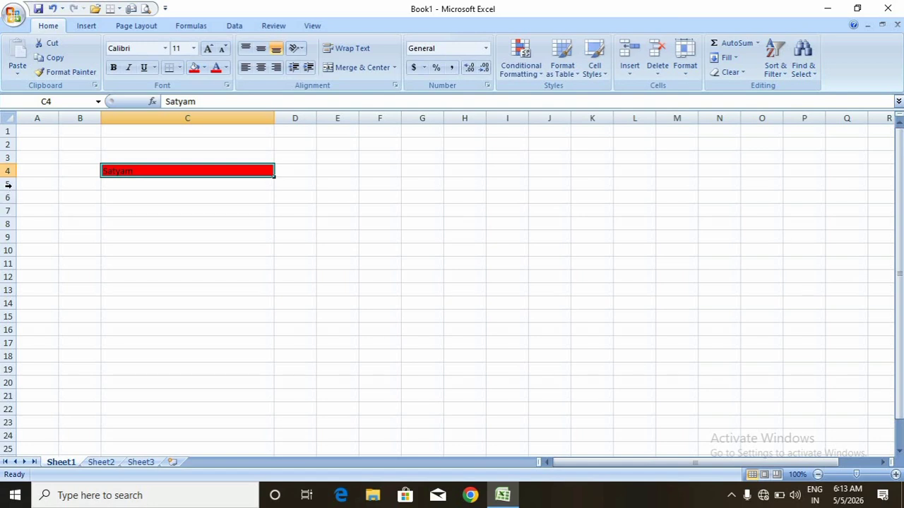
left_click_drag(14, 177, 13, 217)
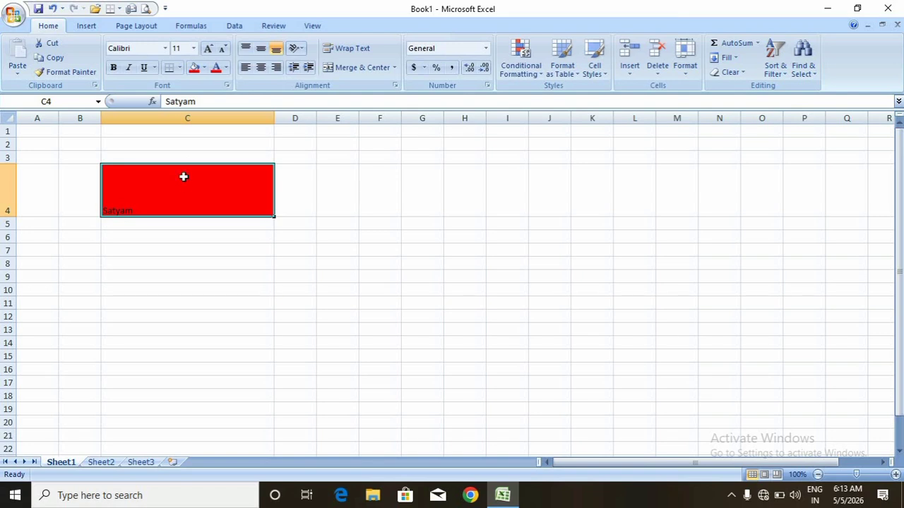
Fill cell C4 with standard yellow and set its font color to standard red.
left_click(205, 68)
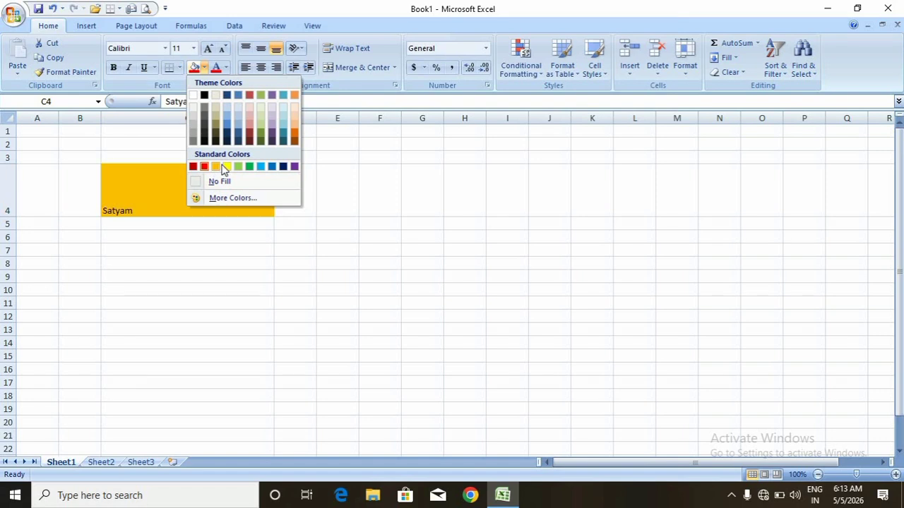
left_click(226, 166)
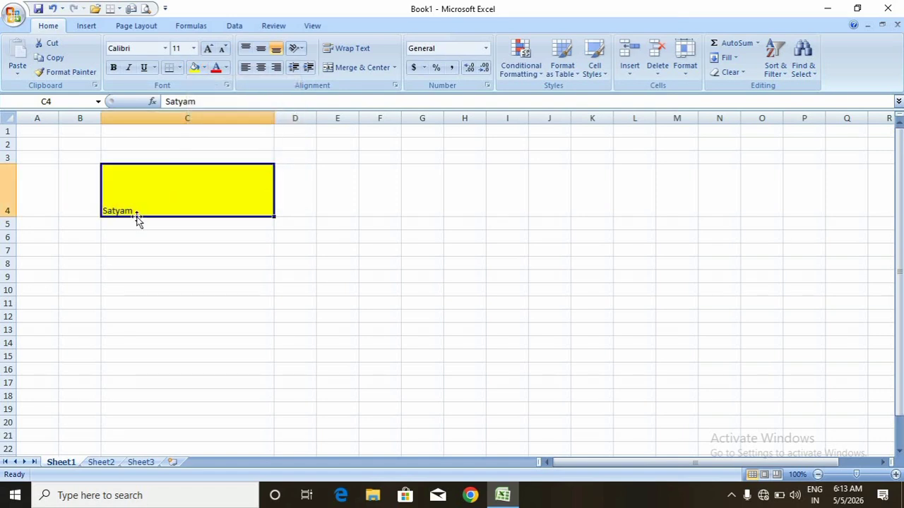
left_click(226, 69)
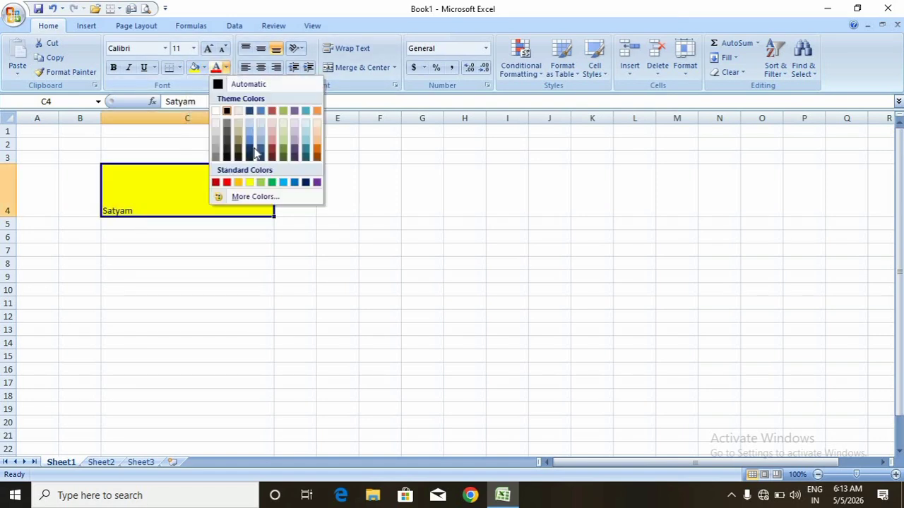
left_click(227, 183)
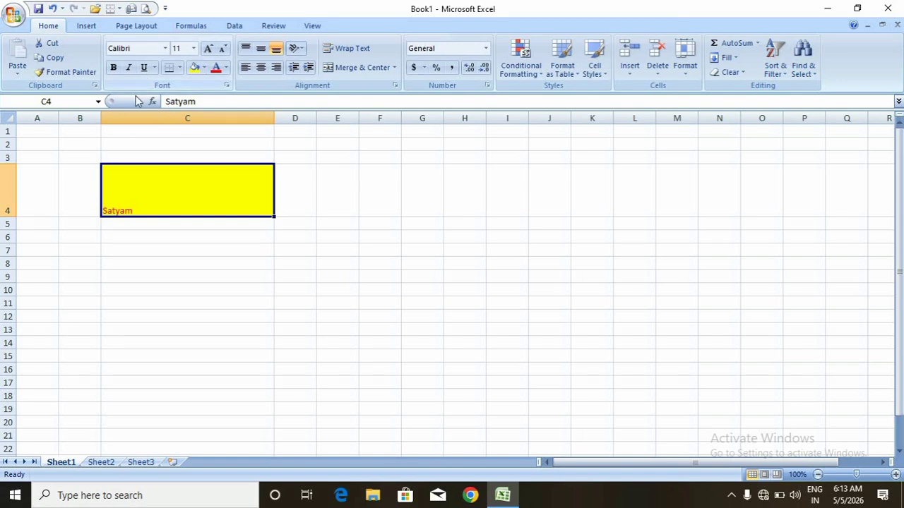
Increase the font size of the name in cell C4 to 20.
left_click(209, 49)
left_click(208, 49)
left_click(209, 49)
left_click(208, 49)
left_click(208, 49)
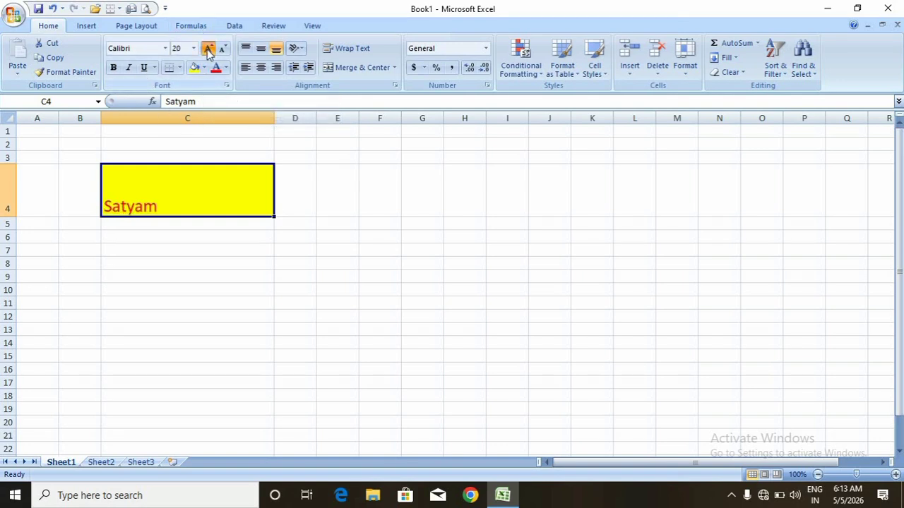
Try larger and smaller font sizes on the name in cell C4, leaving it at 26.
left_click(209, 49)
left_click(208, 50)
left_click(209, 49)
left_click(223, 49)
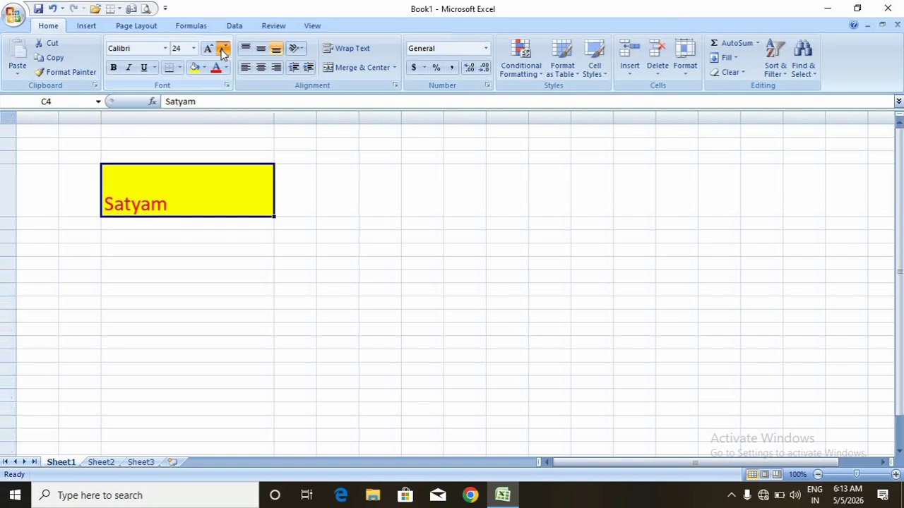
left_click(223, 49)
left_click(223, 50)
left_click(208, 50)
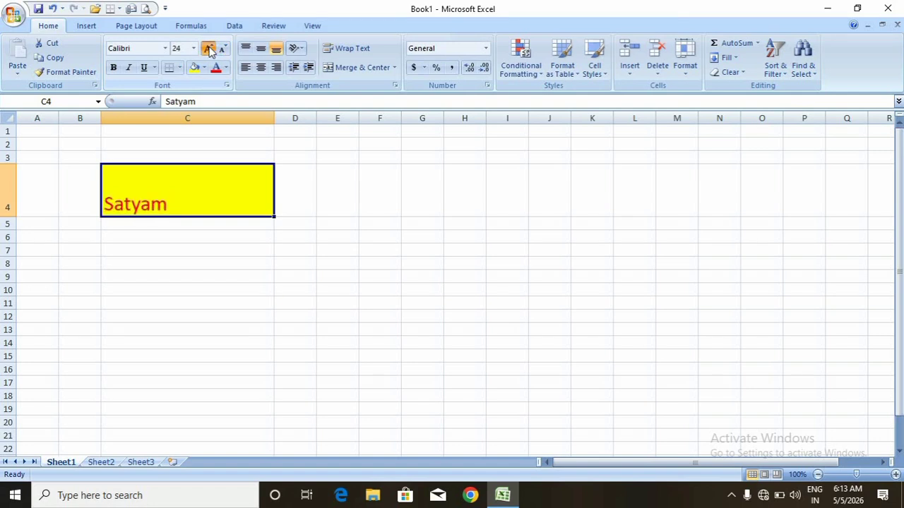
left_click(208, 49)
left_click(208, 49)
left_click(194, 48)
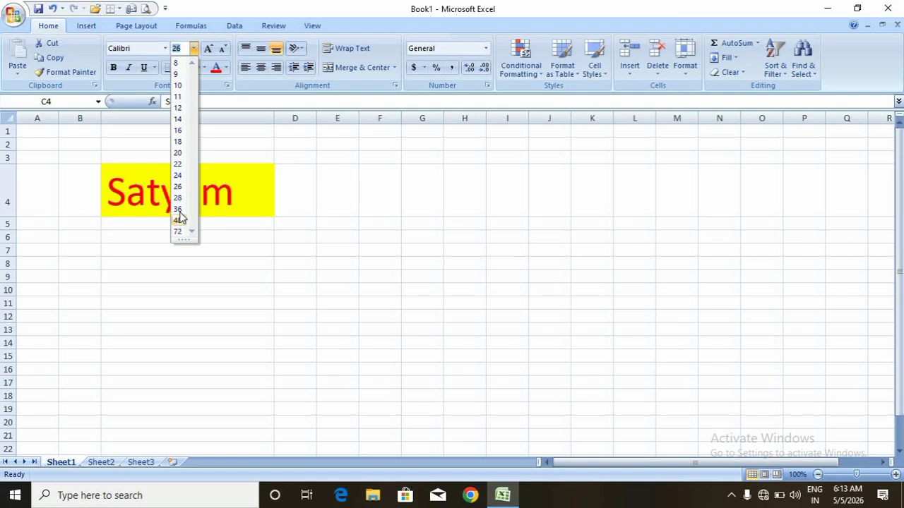
left_click(226, 252)
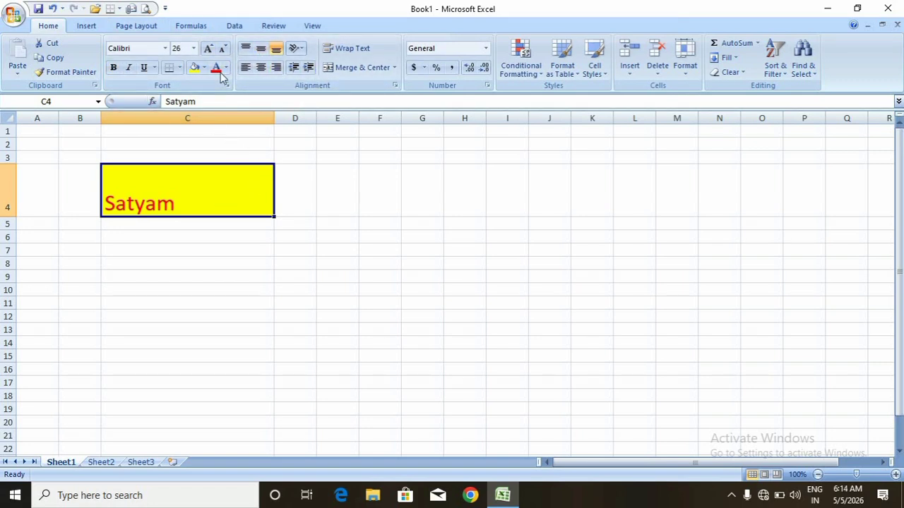
Reduce the font size of the name in cell C4 to 20.
left_click(223, 49)
left_click(223, 50)
left_click(223, 49)
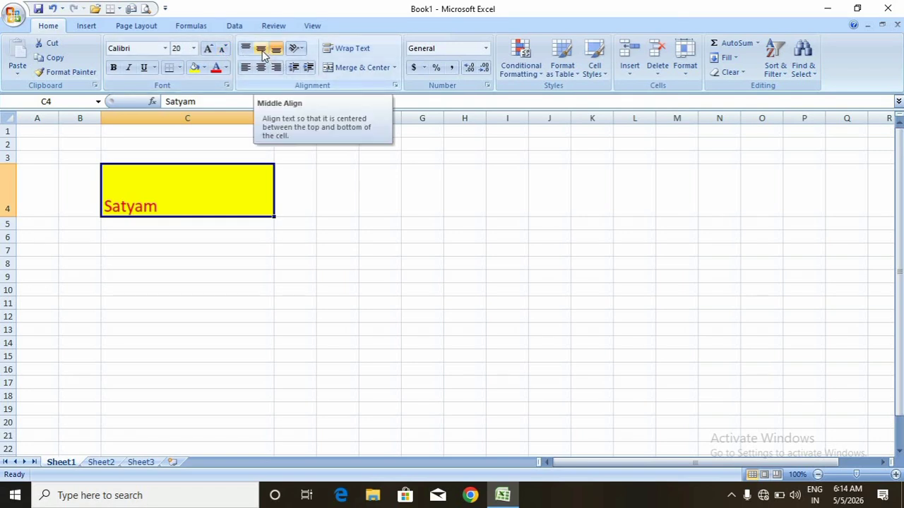
Apply middle alignment and horizontal centering to the name in cell C4.
left_click(262, 50)
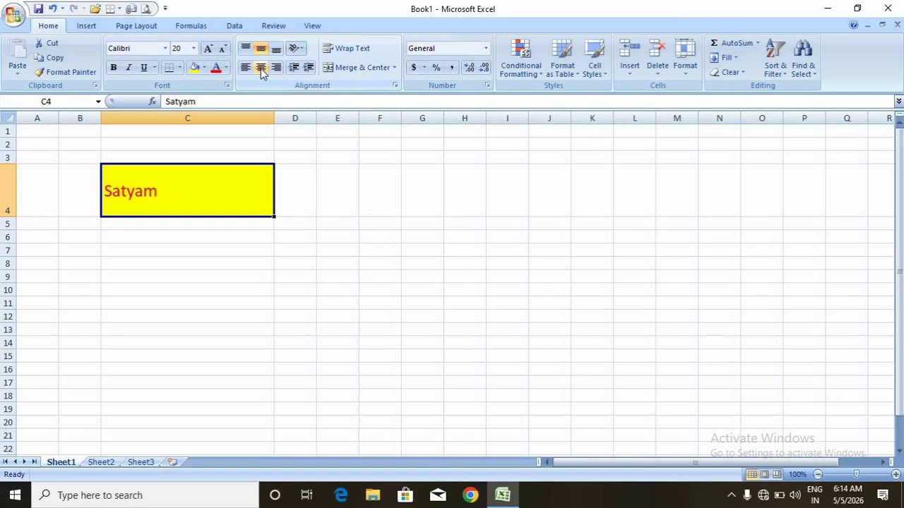
left_click(261, 68)
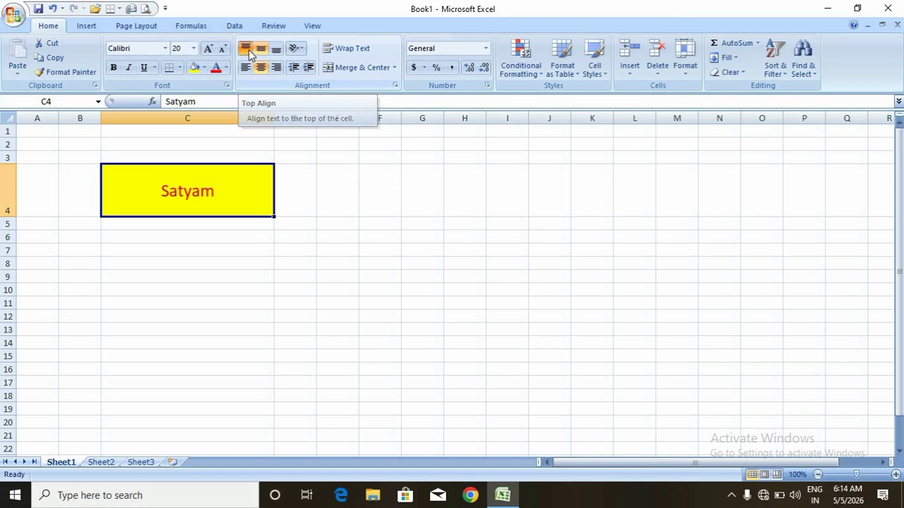
Align the name in cell C4 to the cell's top and then its bottom, and make row 4 considerably taller.
left_click(247, 51)
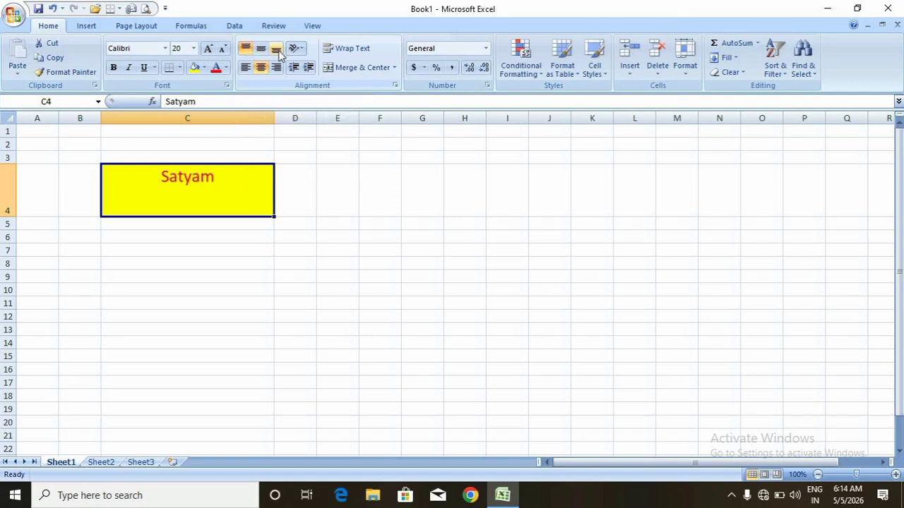
left_click(277, 51)
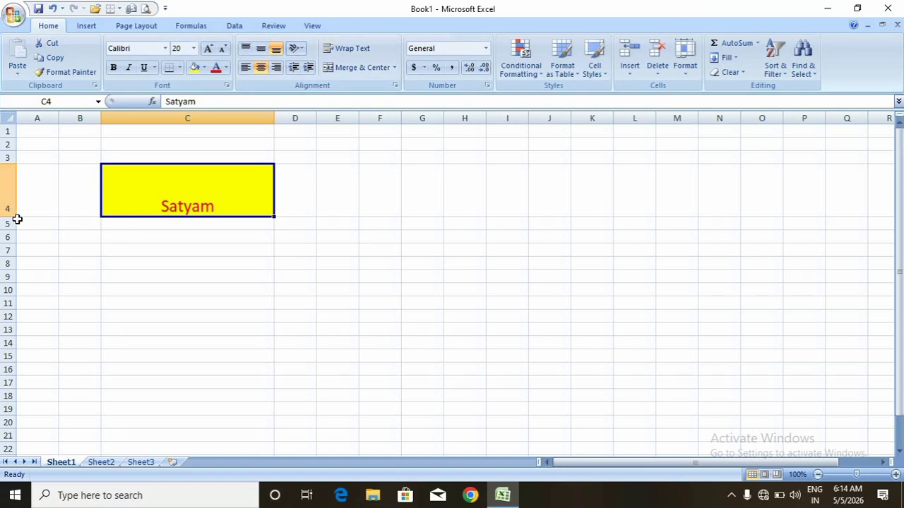
left_click_drag(14, 217, 8, 300)
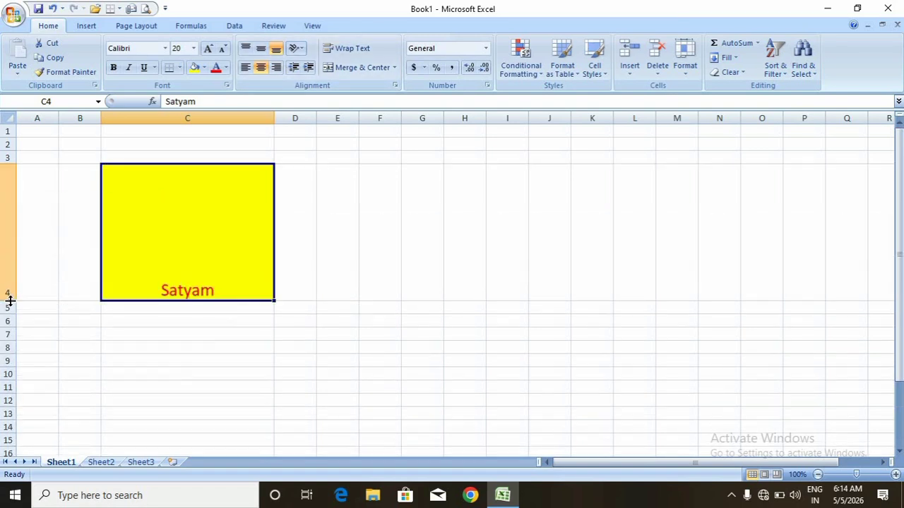
Try right and left alignment on the name in cell C4, then center it horizontally and vertically.
left_click(275, 68)
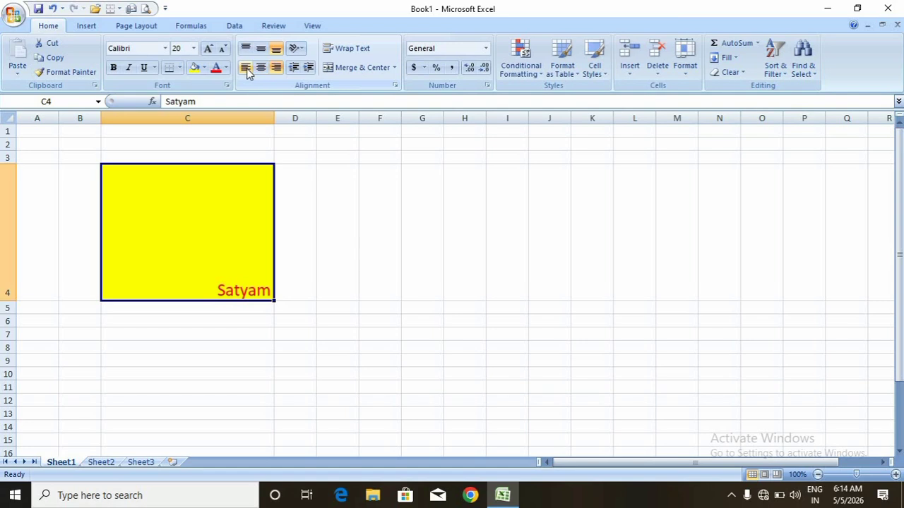
left_click(247, 70)
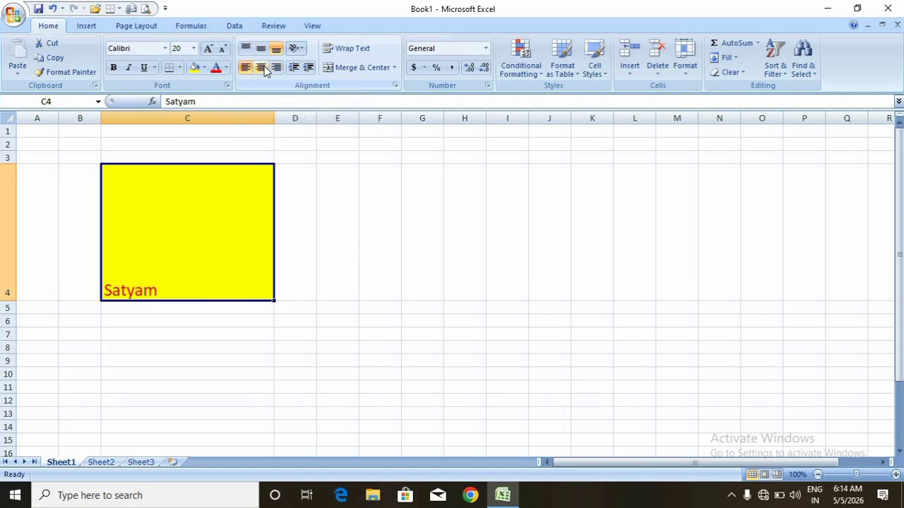
left_click(265, 71)
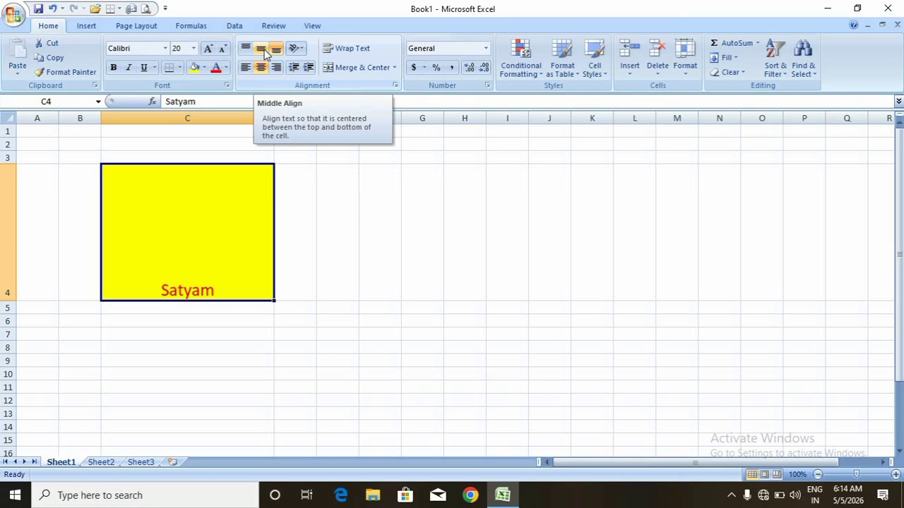
left_click(262, 49)
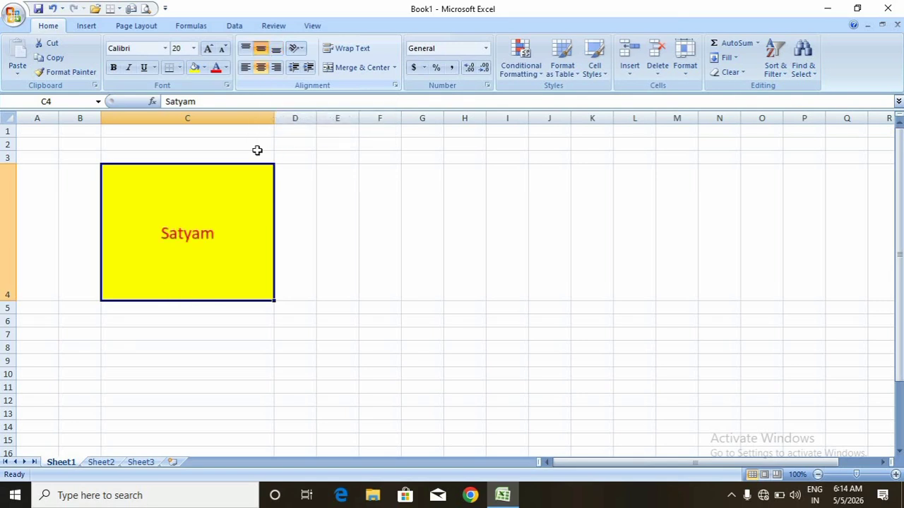
Delete the name from cell C4 and set the cell's text orientation to Angle Counterclockwise.
key("Delete")
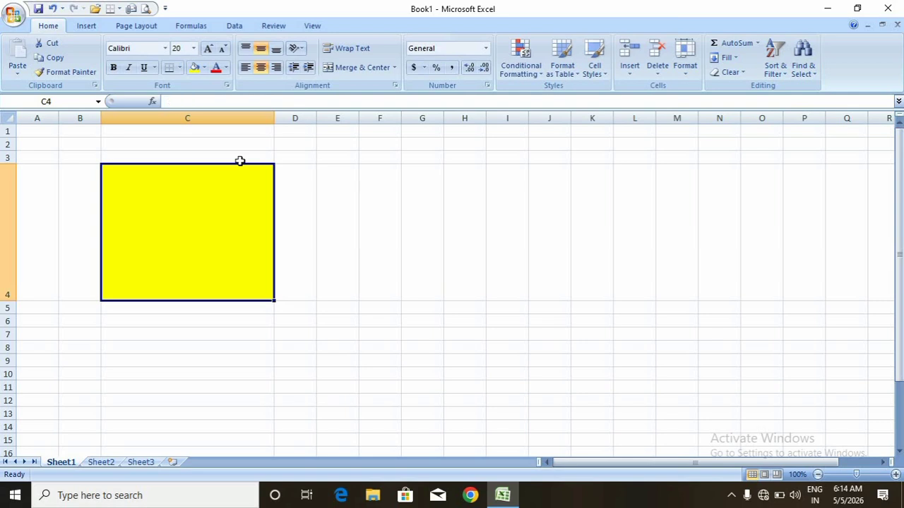
left_click(298, 50)
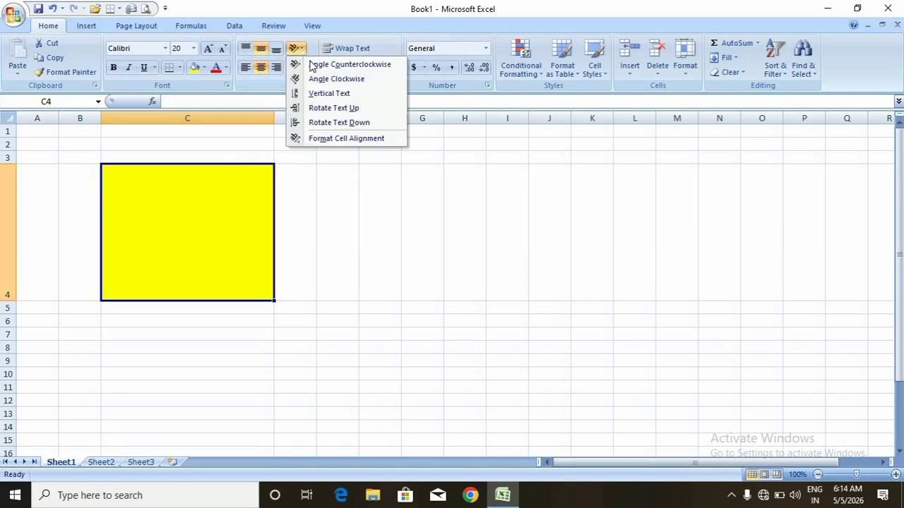
left_click(348, 67)
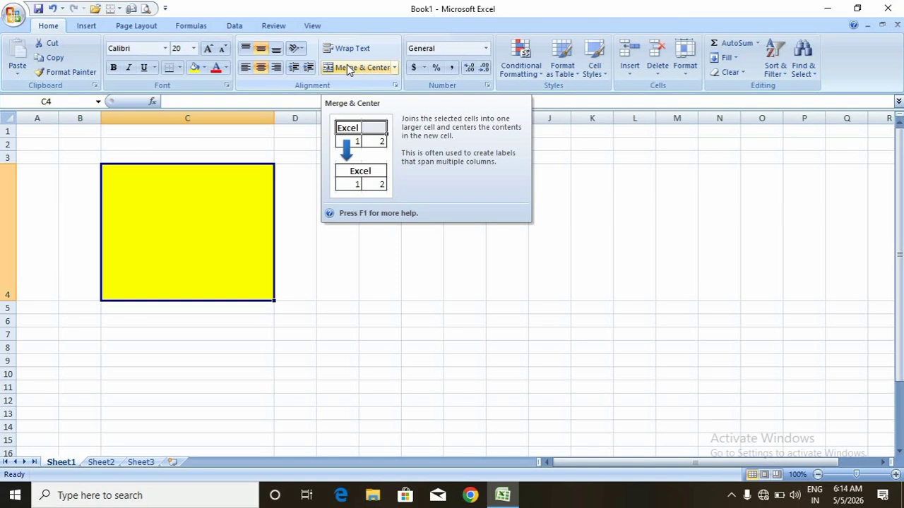
Enter "rajeev gandhi computer" in cell C4.
type("raje")
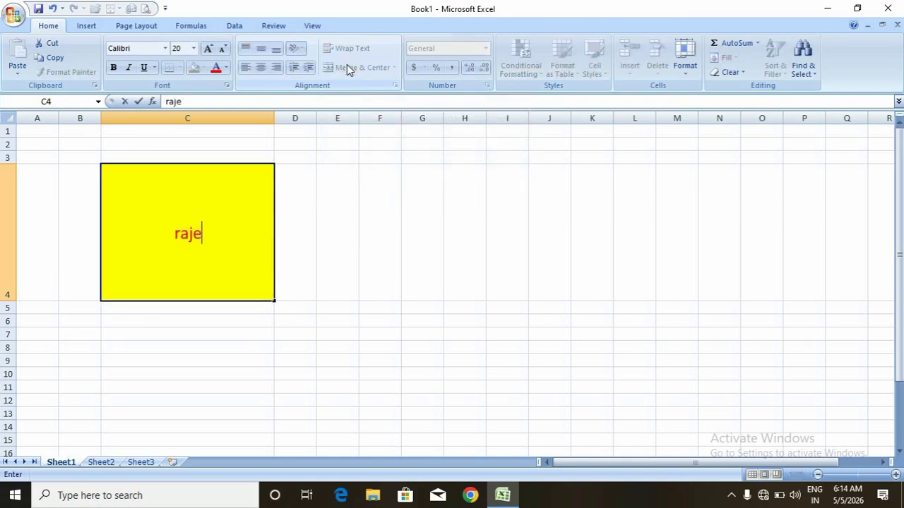
type("ev gans")
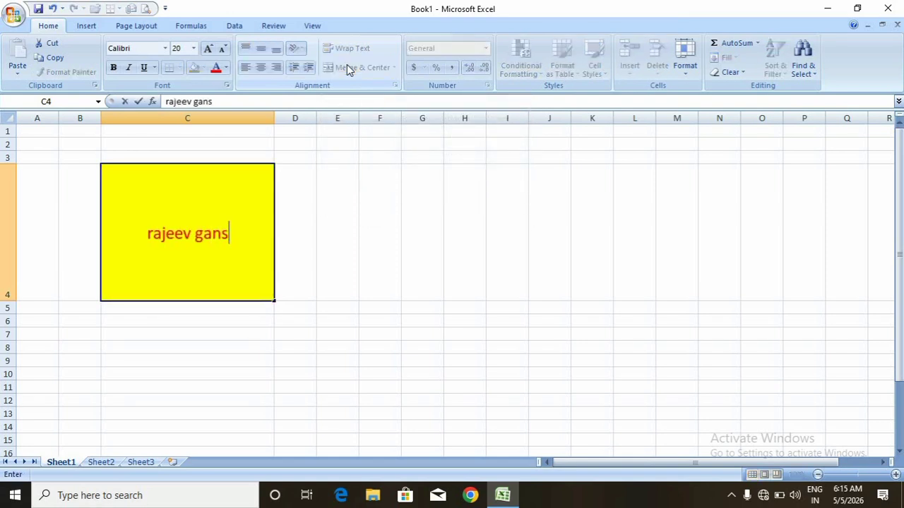
key("BackSpace")
type("dhi")
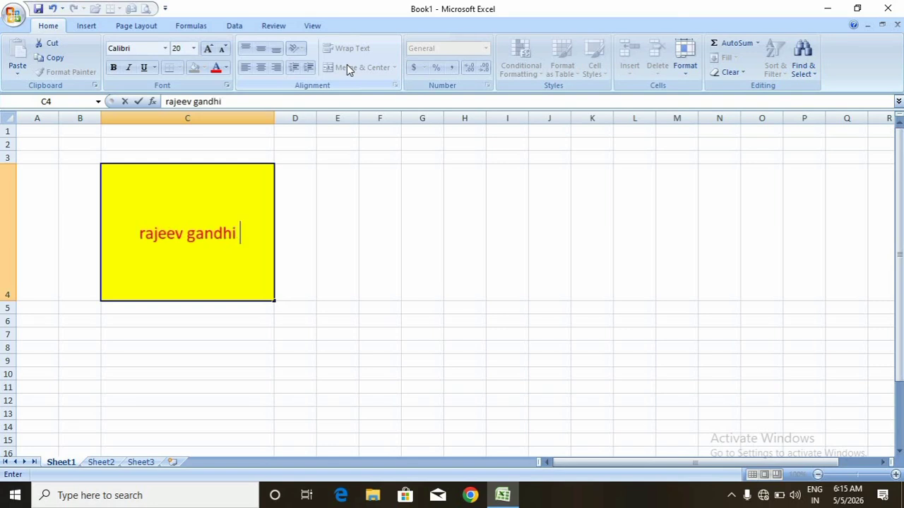
type(" computer")
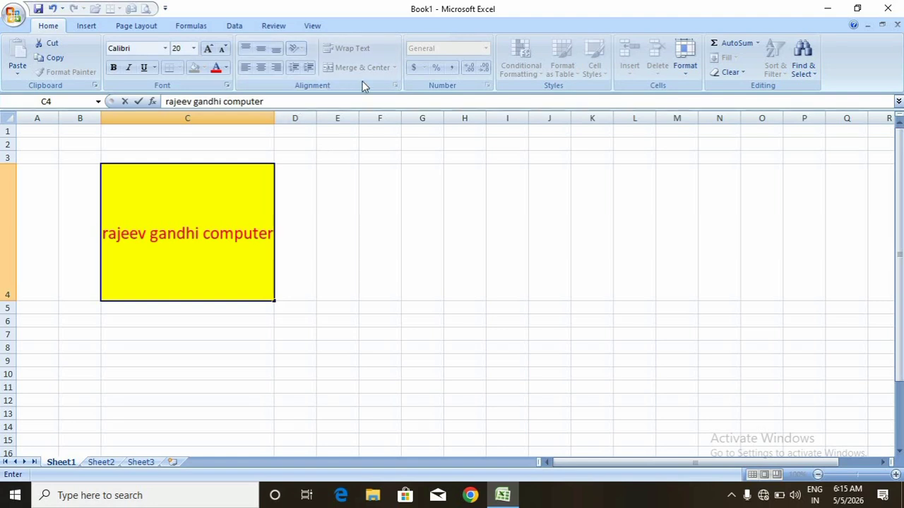
left_click(334, 211)
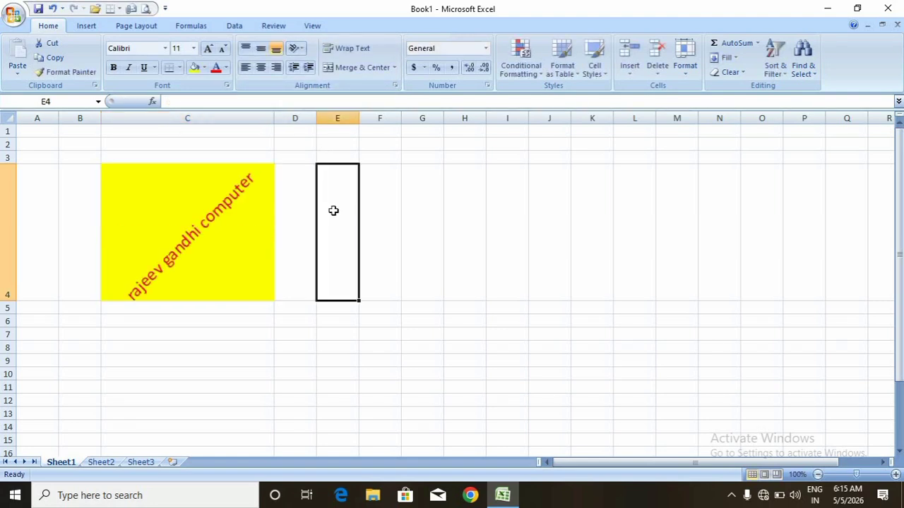
Try the Angle Clockwise and Vertical Text orientations on the text in cell C4.
left_click(229, 223)
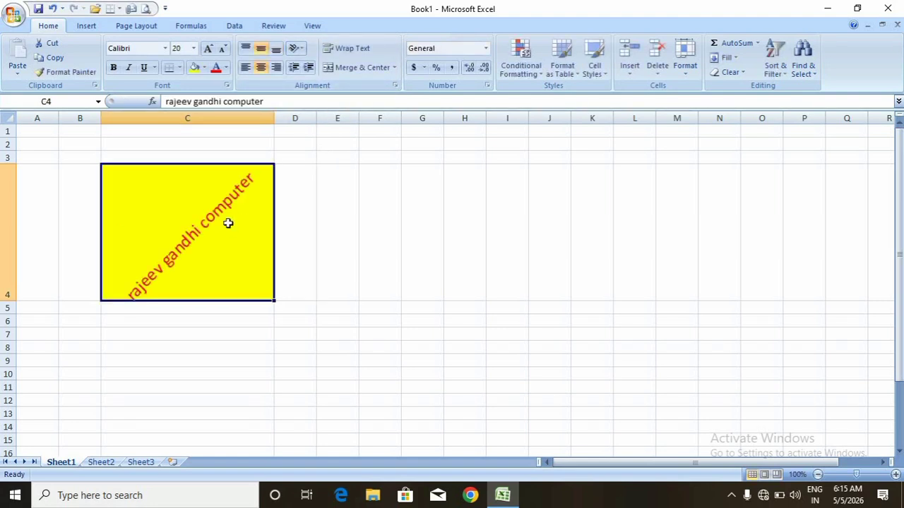
left_click(301, 48)
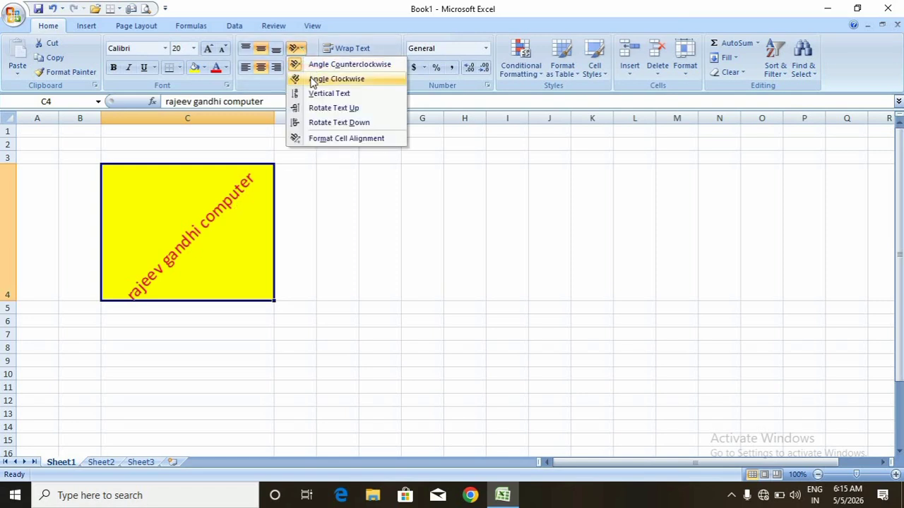
left_click(313, 79)
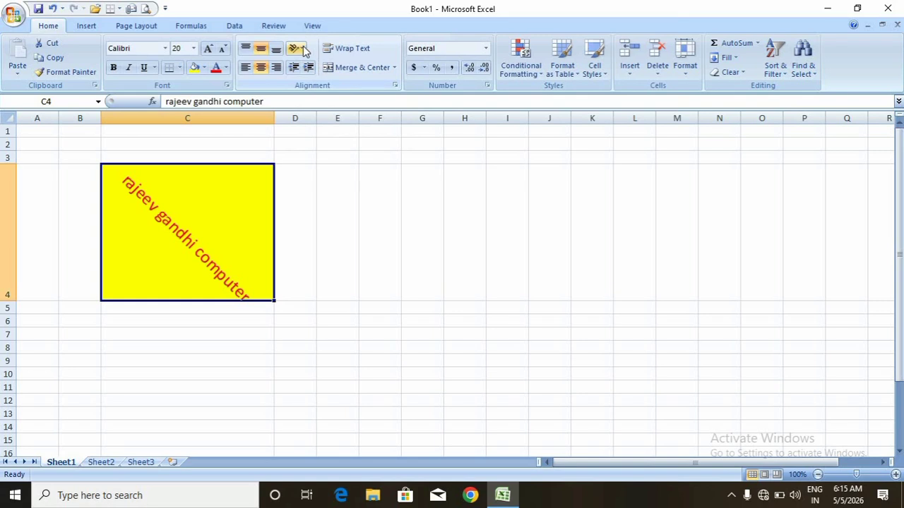
left_click(304, 49)
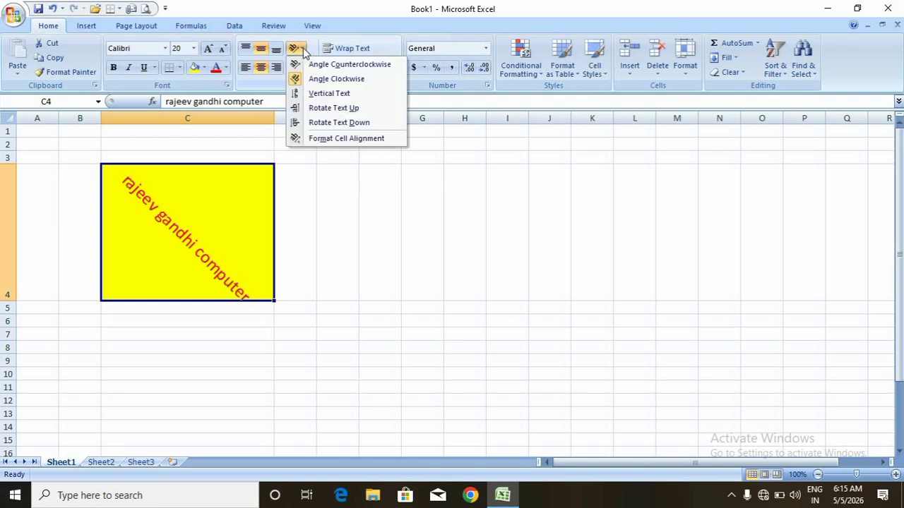
left_click(312, 96)
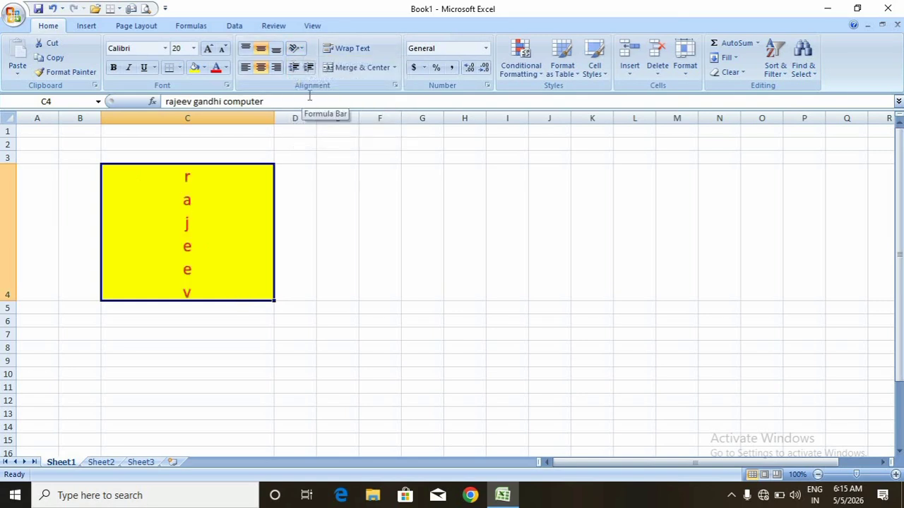
Reduce the font size of the vertical text in cell C4 to 8.
left_click(223, 50)
left_click(223, 49)
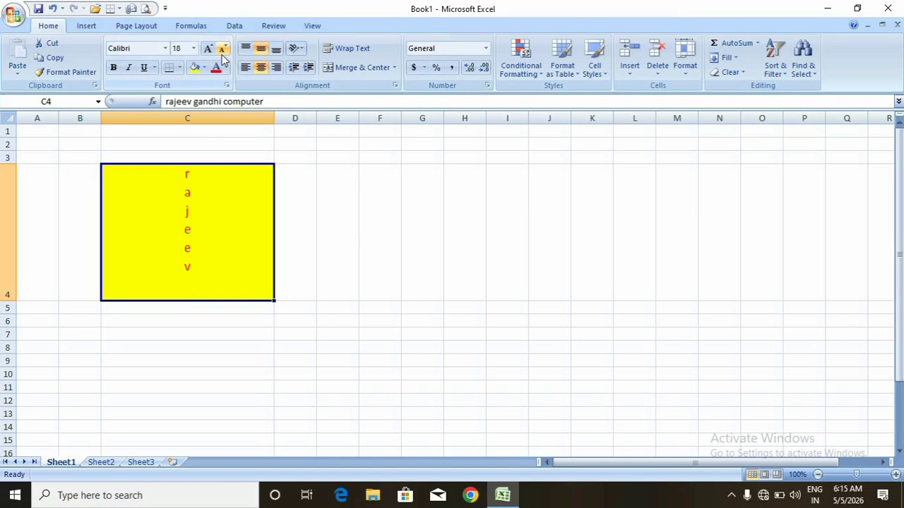
left_click(223, 50)
left_click(223, 50)
left_click(222, 49)
left_click(222, 49)
left_click(223, 50)
left_click(222, 49)
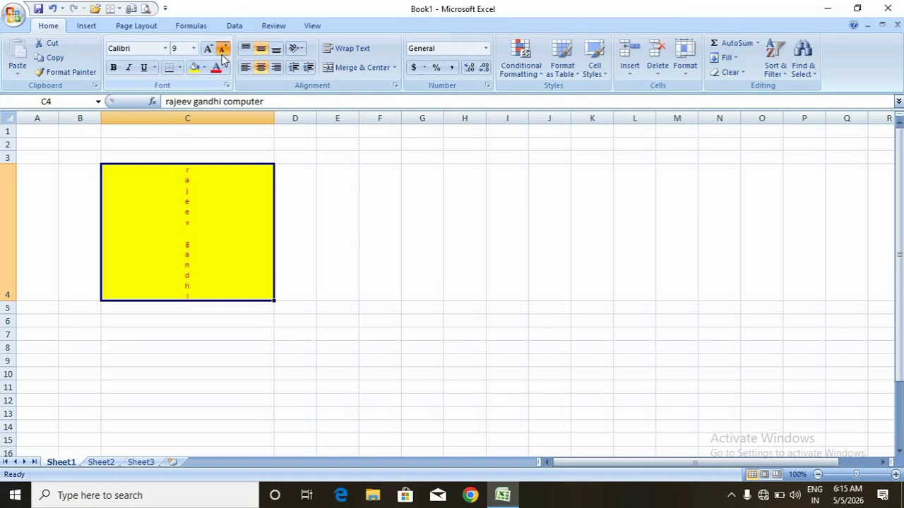
Apply Rotate Text Up to cell C4 and enlarge its font size to 11.
left_click(301, 51)
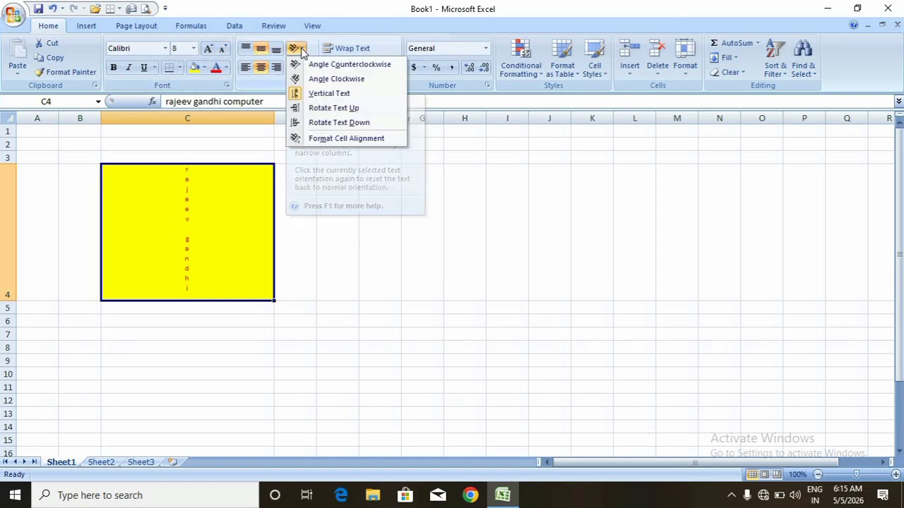
left_click(314, 110)
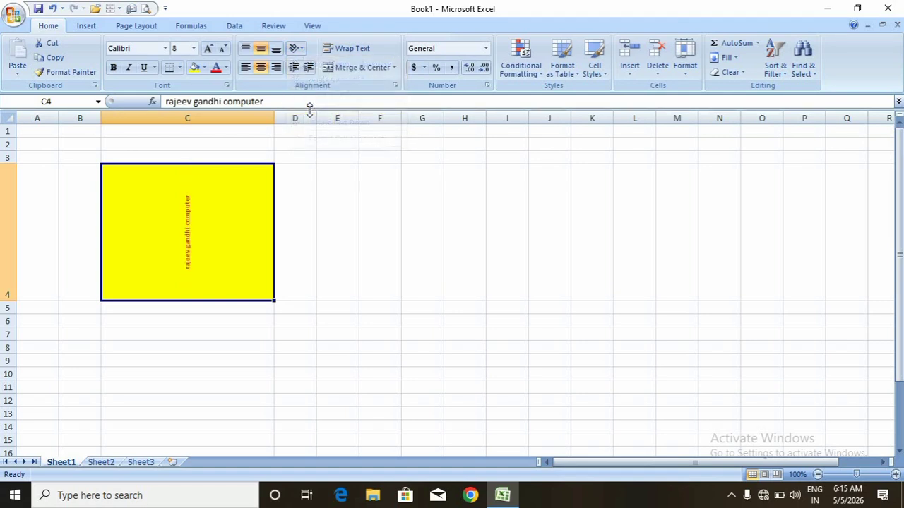
left_click(209, 47)
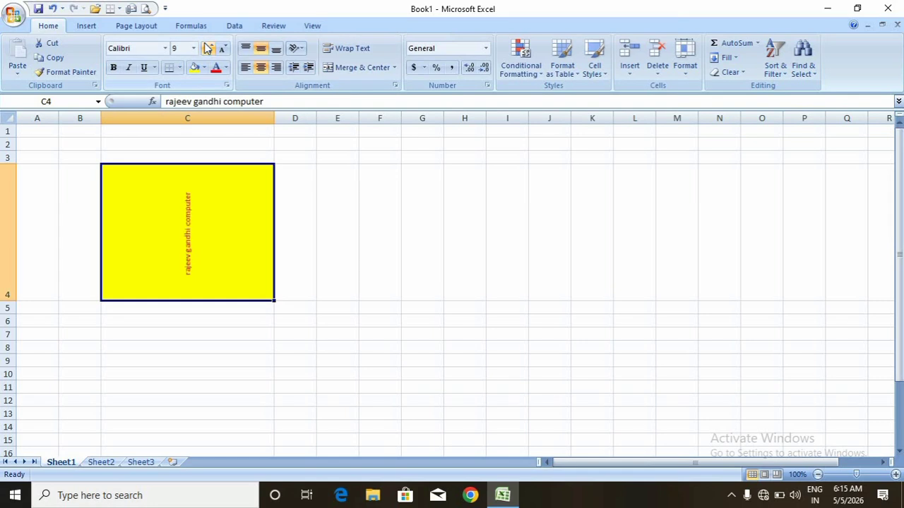
left_click(208, 47)
left_click(208, 48)
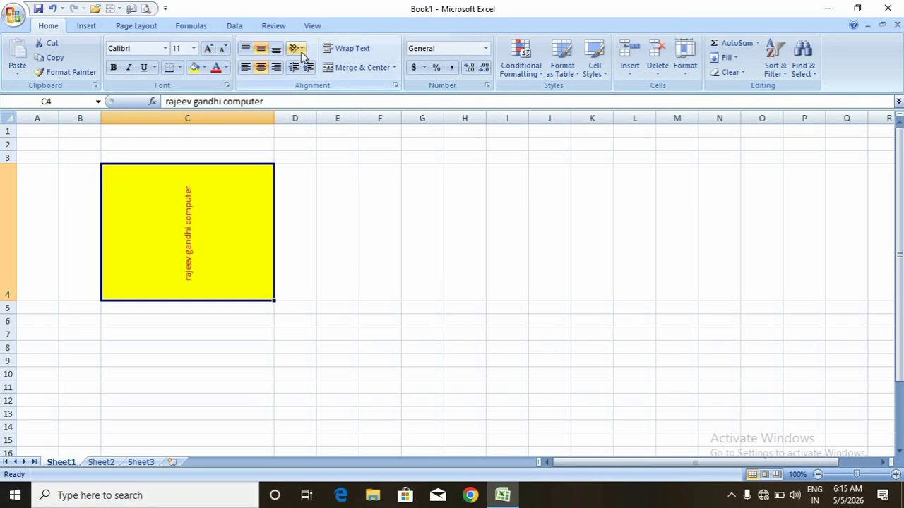
Apply Rotate Text Down to the text in cell C4.
left_click(297, 49)
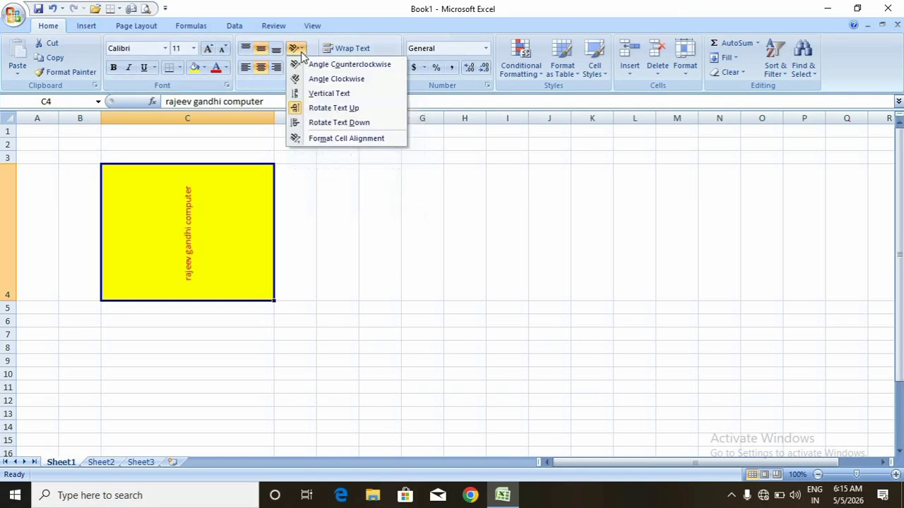
left_click(318, 124)
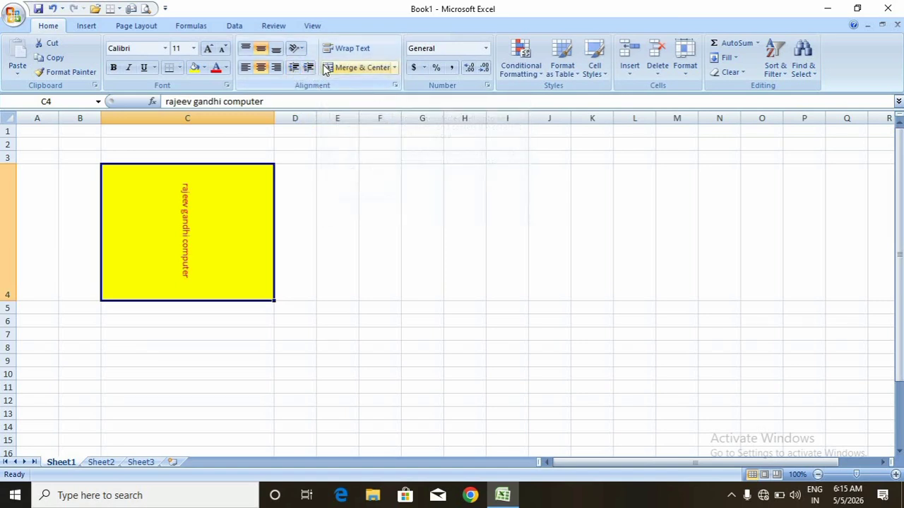
key("ctrl+shift+plus")
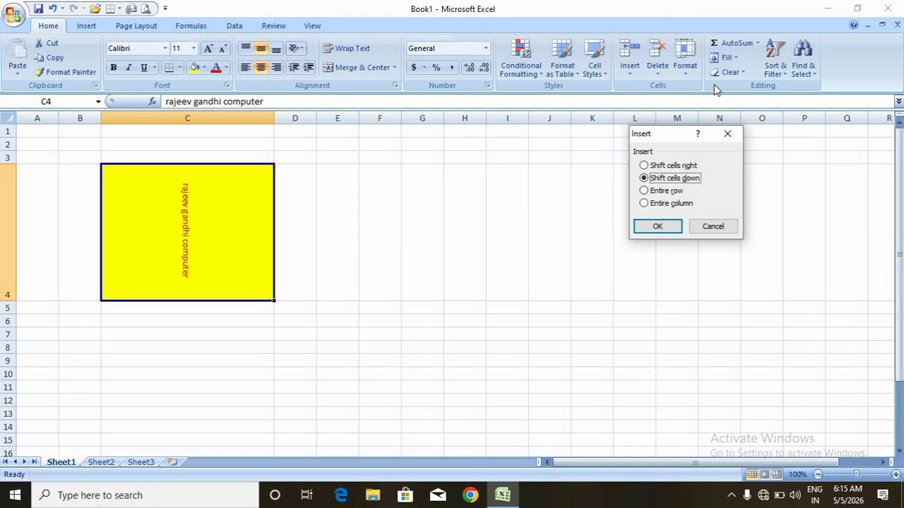
left_click(728, 136)
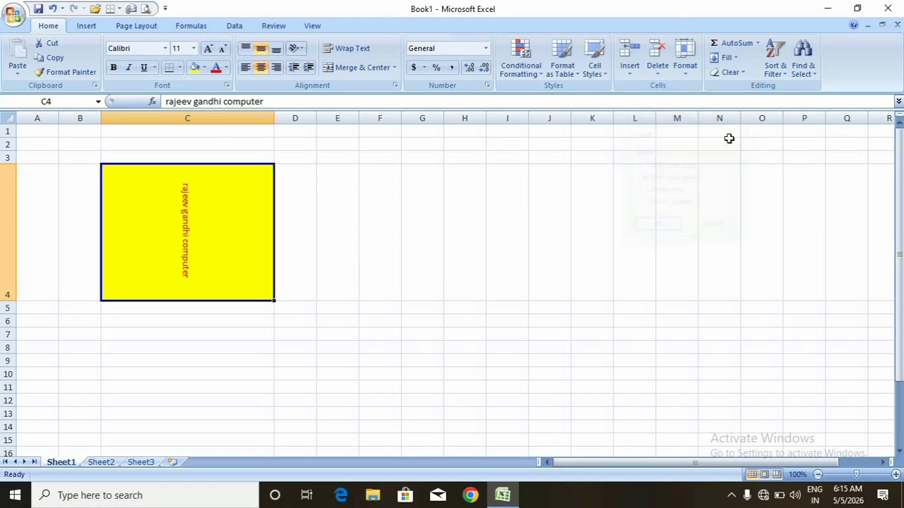
Try 100 degrees as the text orientation of cell C4 and set it to 80 degrees instead.
left_click(302, 49)
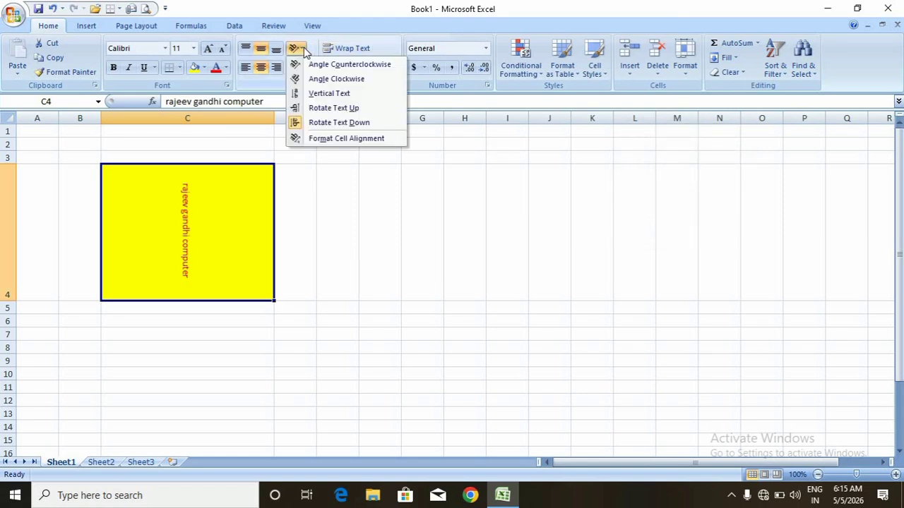
left_click(318, 140)
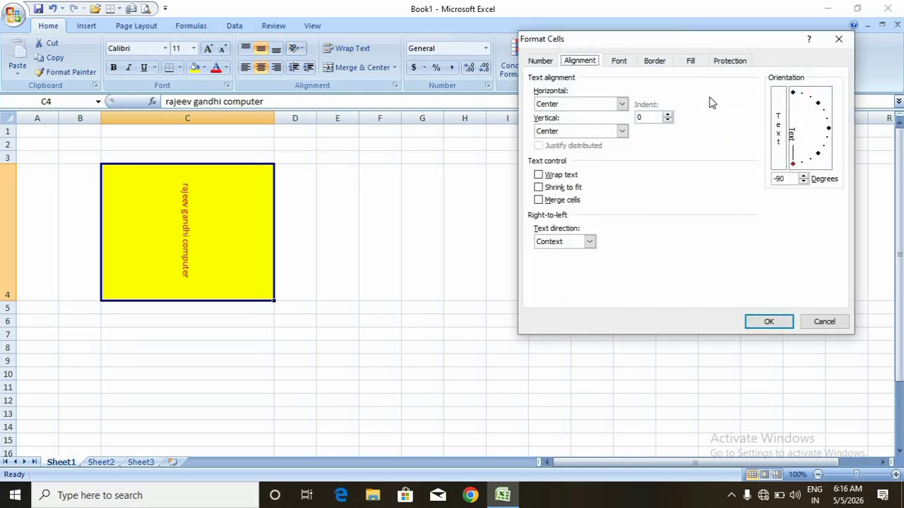
left_click(802, 182)
key("BackSpace")
type("1000")
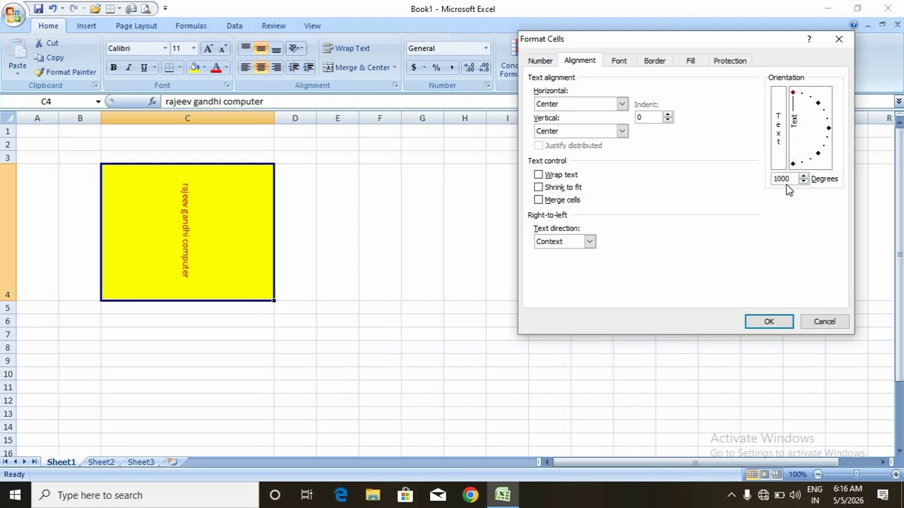
key("Return")
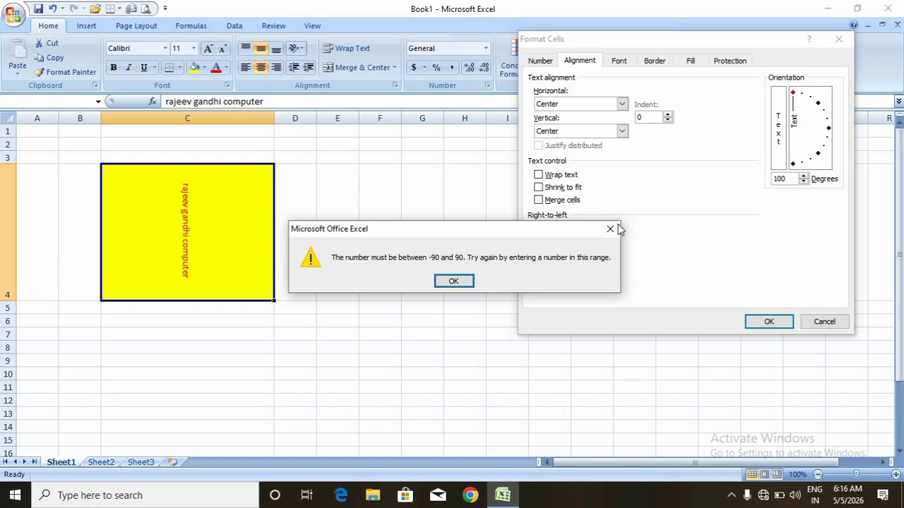
left_click(612, 229)
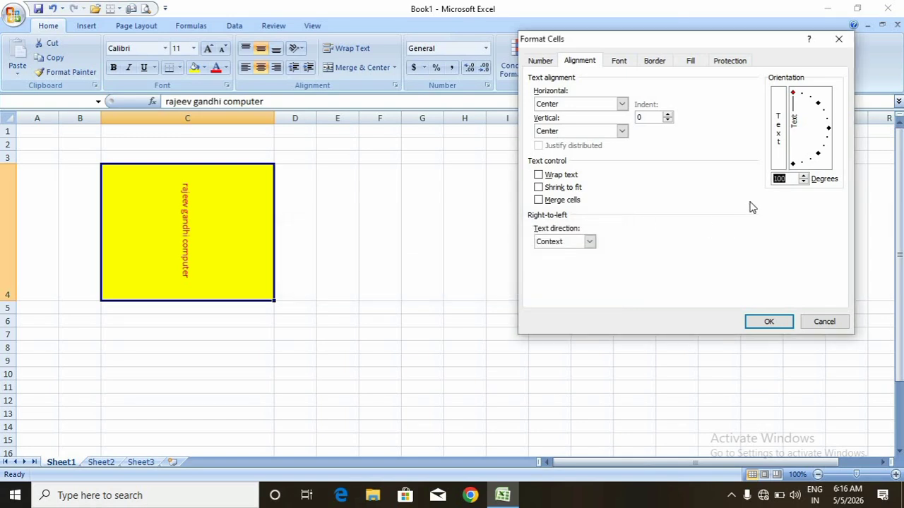
type("80")
key("Return")
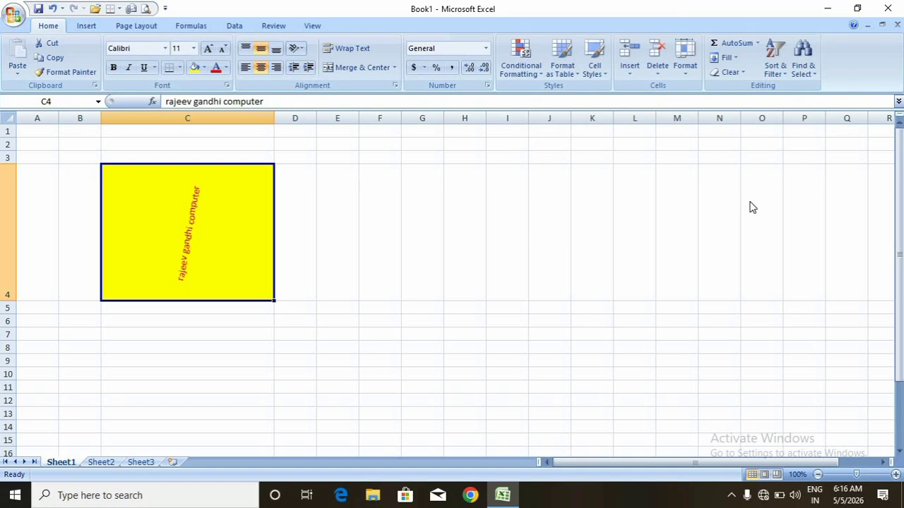
Review cell C4's alignment and orientation settings in Format Cells and close them without changes.
left_click(297, 48)
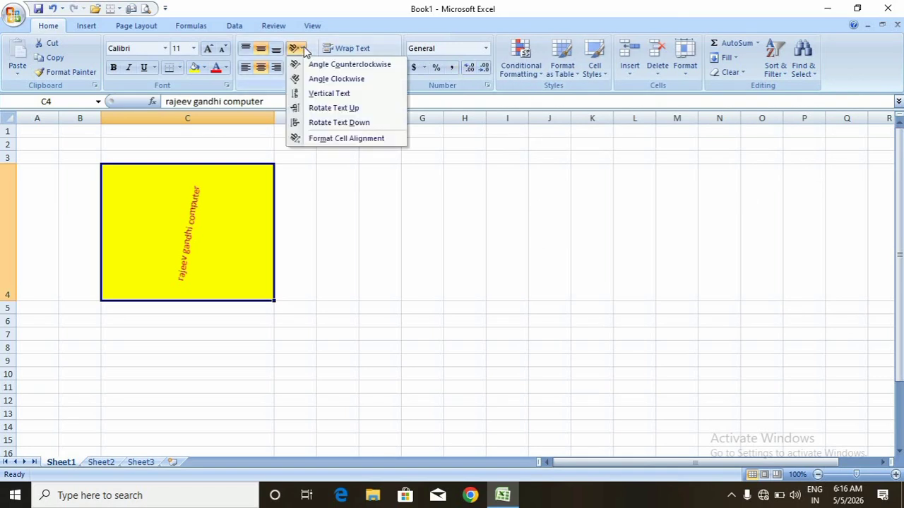
left_click(325, 138)
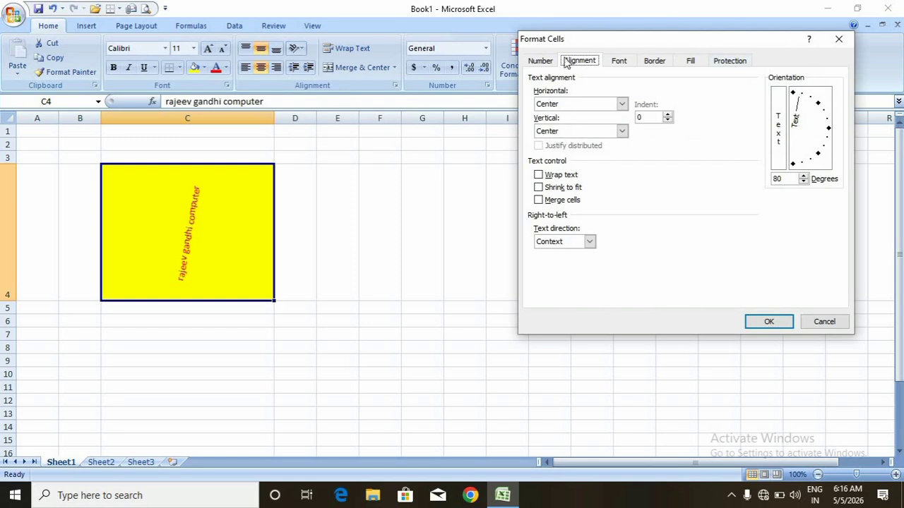
left_click(840, 42)
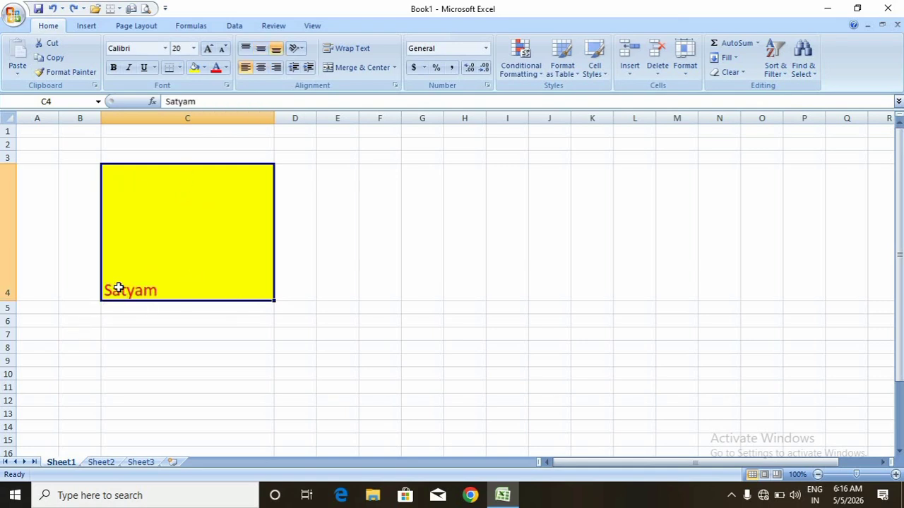
Indent the name in cell C4 repeatedly toward the cell's right side, and center it horizontally and vertically.
left_click(308, 67)
left_click(308, 67)
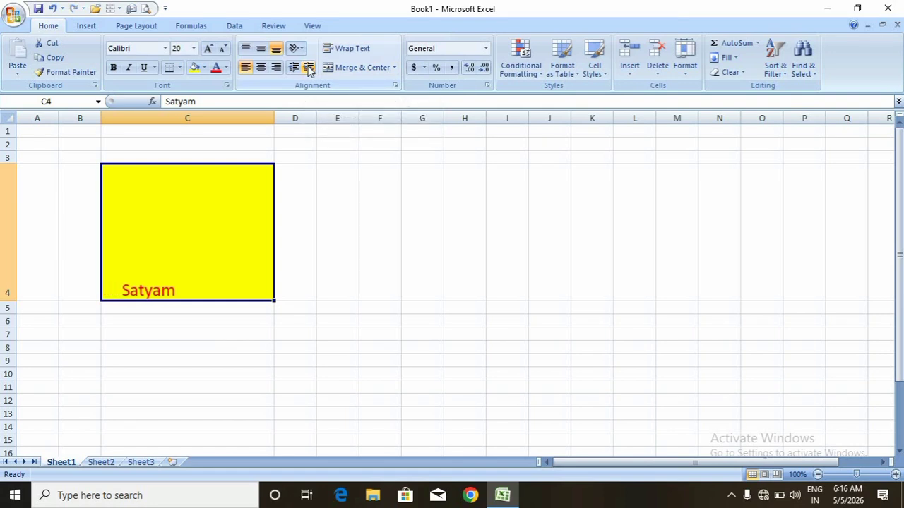
left_click(309, 68)
left_click(309, 67)
left_click(309, 68)
left_click(308, 68)
left_click(309, 68)
left_click(309, 68)
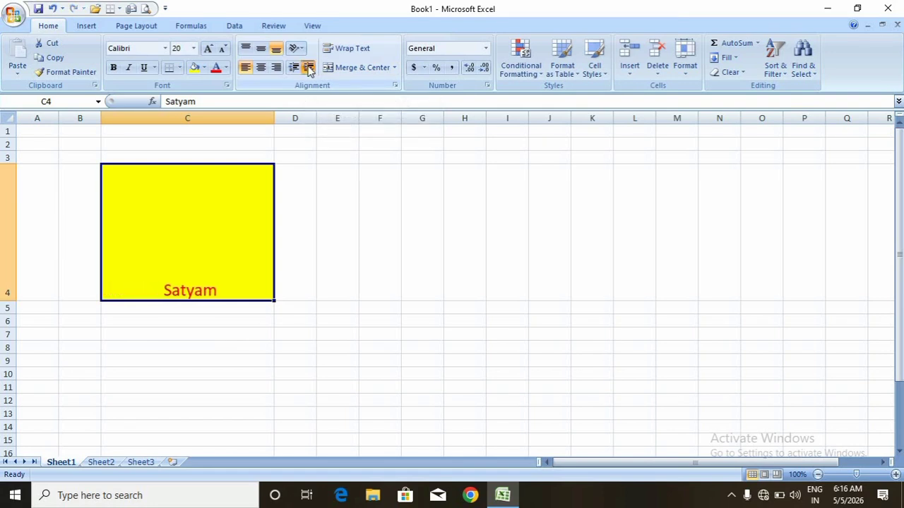
left_click(309, 68)
left_click(309, 67)
left_click(309, 68)
left_click(308, 68)
left_click(309, 68)
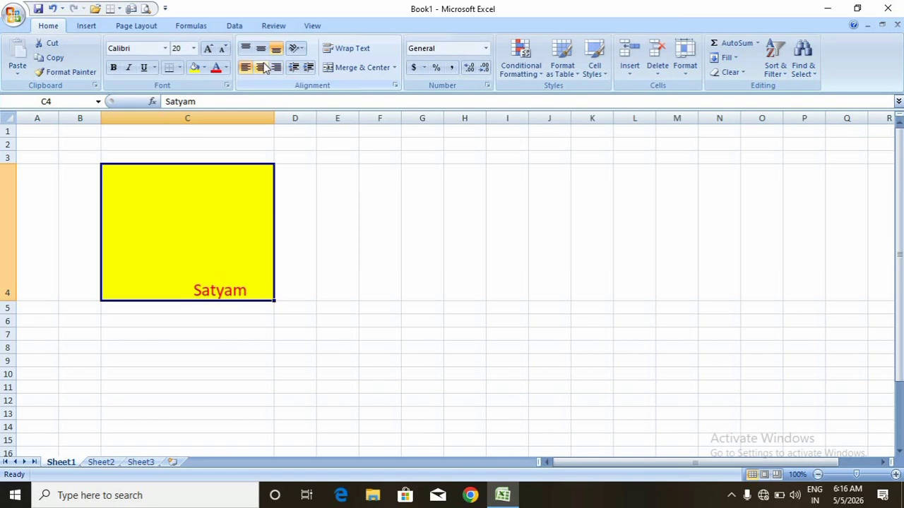
left_click(263, 68)
left_click(262, 51)
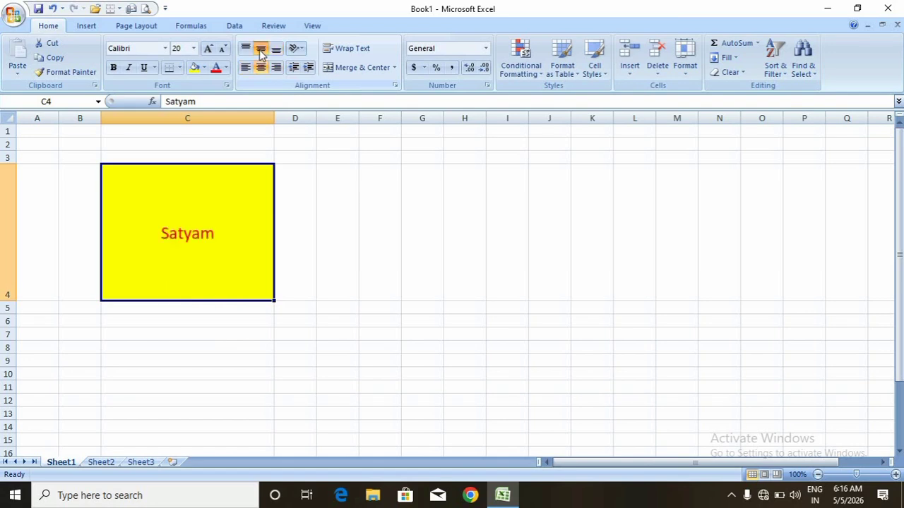
Increase the indent of the name in cell C4 several times and decrease it back to the cell's left edge.
left_click(309, 68)
left_click(309, 68)
left_click(309, 68)
left_click(308, 69)
left_click(308, 69)
left_click(298, 71)
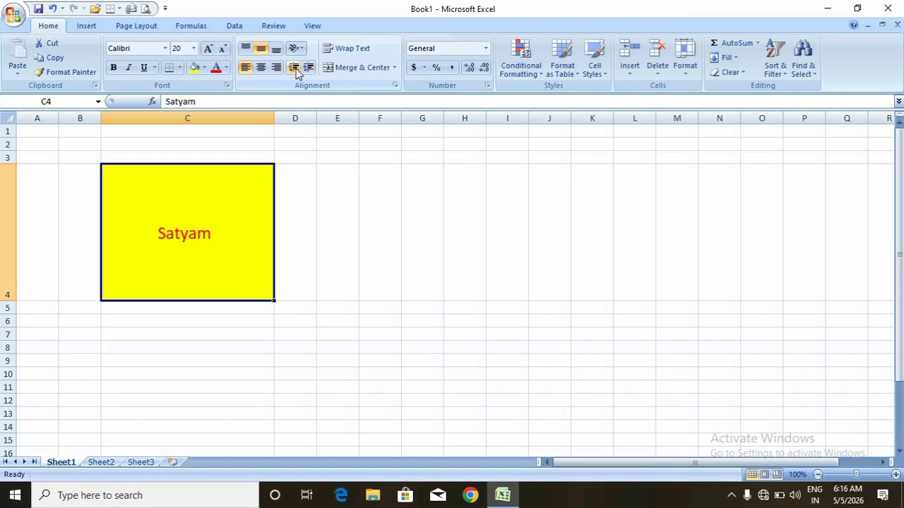
left_click(298, 70)
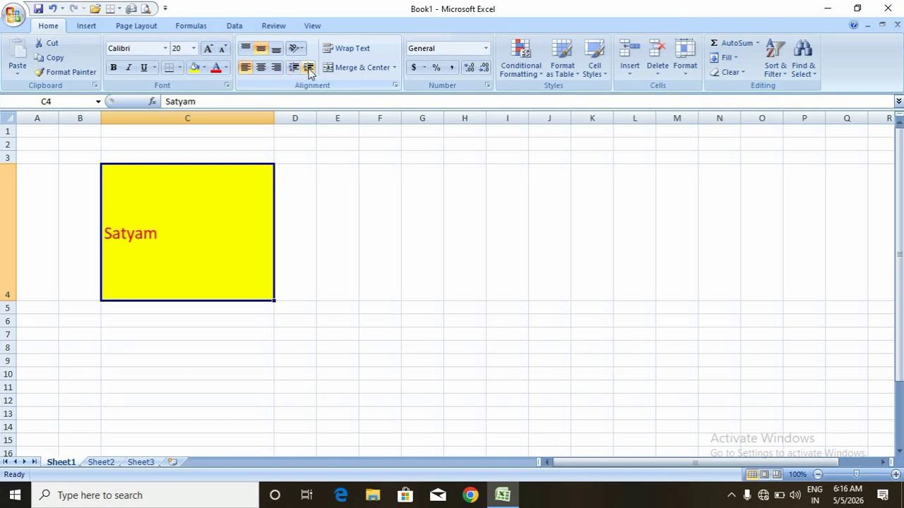
Increase and decrease the indent of the name in cell C4 repeatedly, ending with it slightly left of the cell's center.
left_click(309, 68)
left_click(309, 68)
left_click(309, 69)
left_click(308, 69)
left_click(309, 68)
left_click(309, 68)
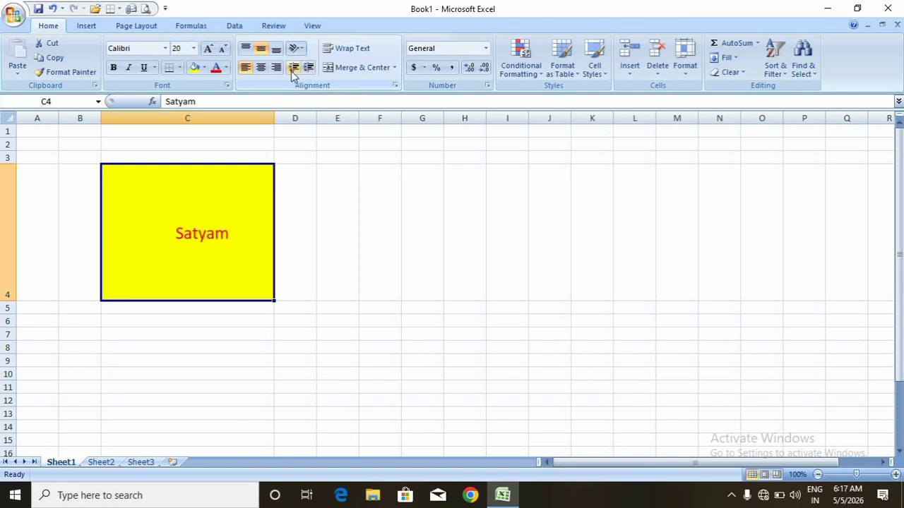
left_click(293, 68)
left_click(293, 68)
left_click(293, 68)
left_click(293, 69)
left_click(292, 69)
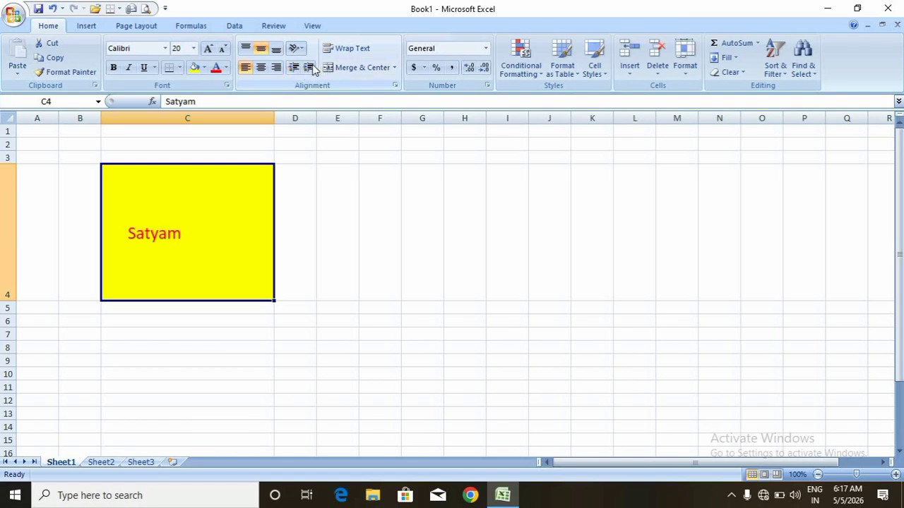
left_click(308, 68)
left_click(308, 68)
left_click(308, 69)
left_click(309, 69)
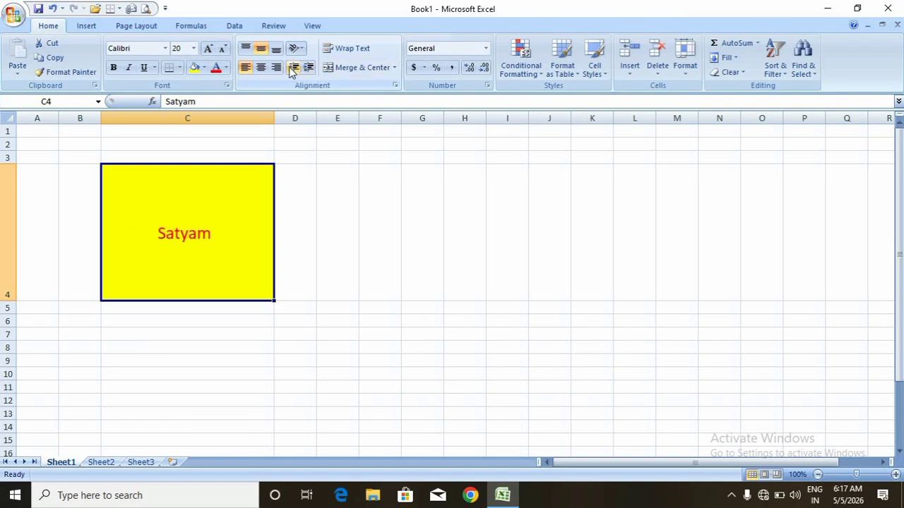
left_click(293, 68)
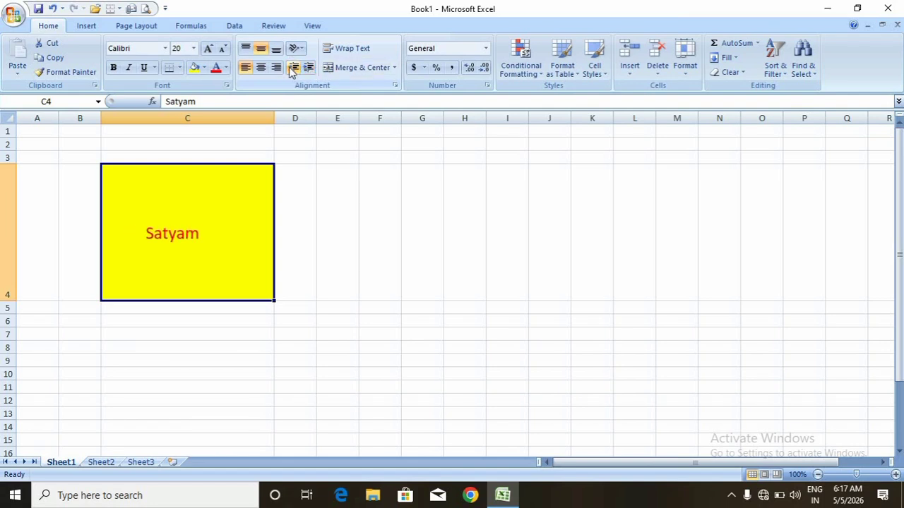
Enter the text "uttar" in cell E7.
left_click(337, 330)
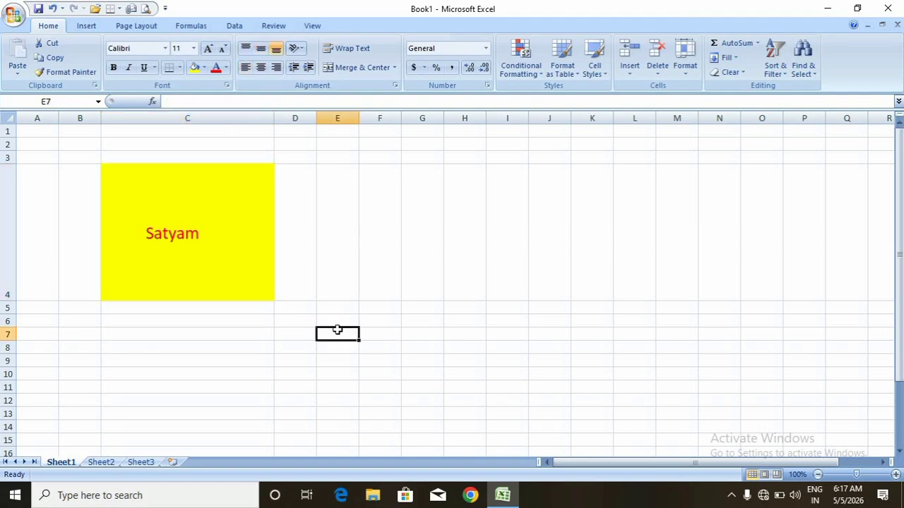
type("u")
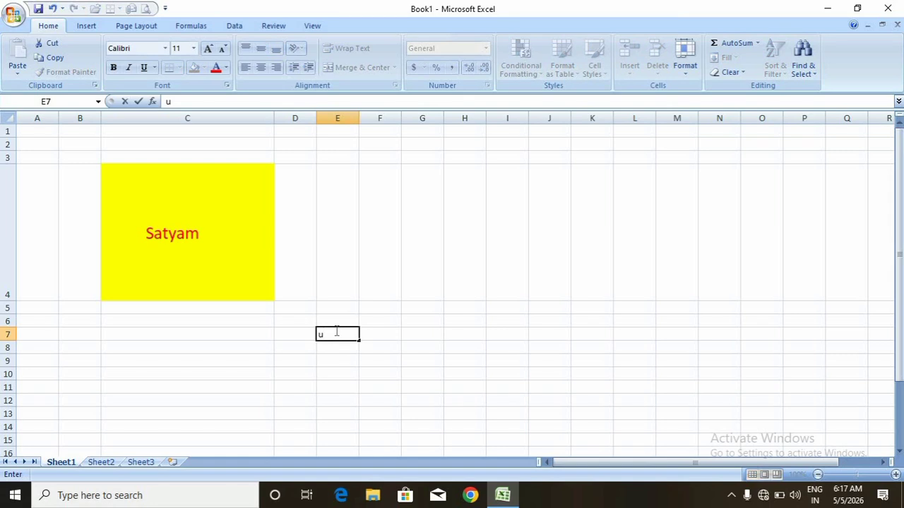
type("ttar")
left_click(422, 336)
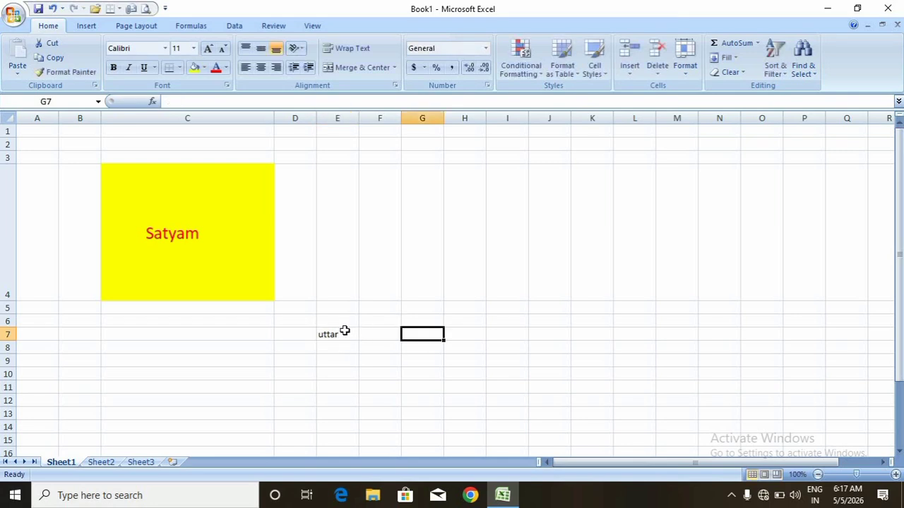
Turn on Wrap Text for cell E7 and extend its text to "uttar pradesh".
left_click(344, 333)
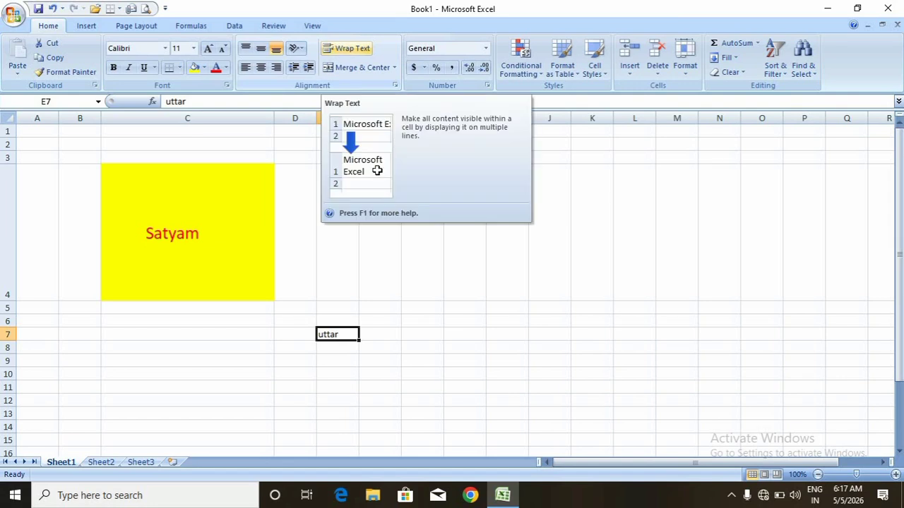
left_click(349, 48)
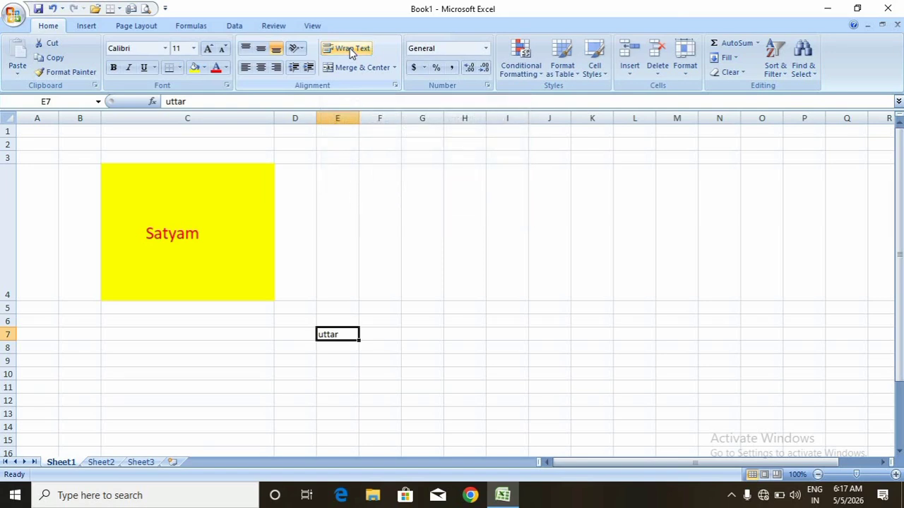
double_click(342, 334)
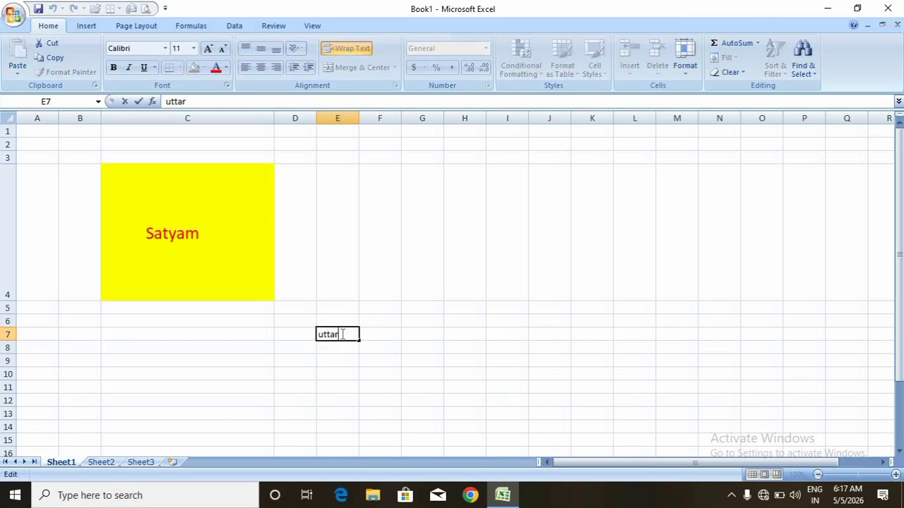
type("utt")
key("BackSpace")
key("BackSpace")
key("BackSpace")
type("prade")
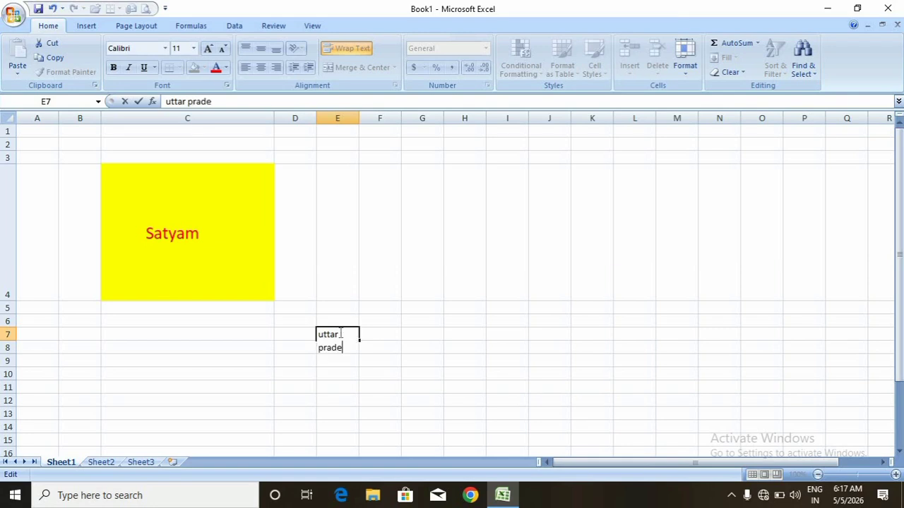
type("sh")
key("Return")
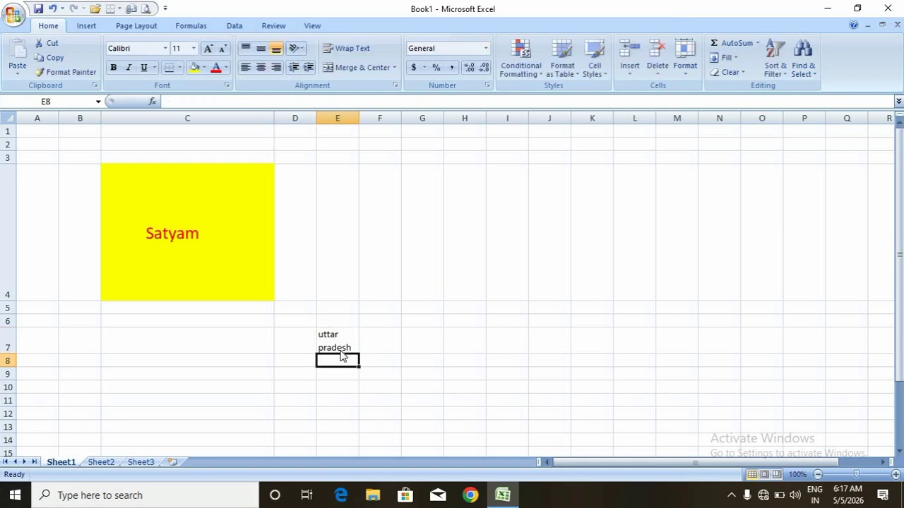
Enter "uttar" and "pradesh" in cell F5, separated by a manual line break within the cell.
left_click(367, 340)
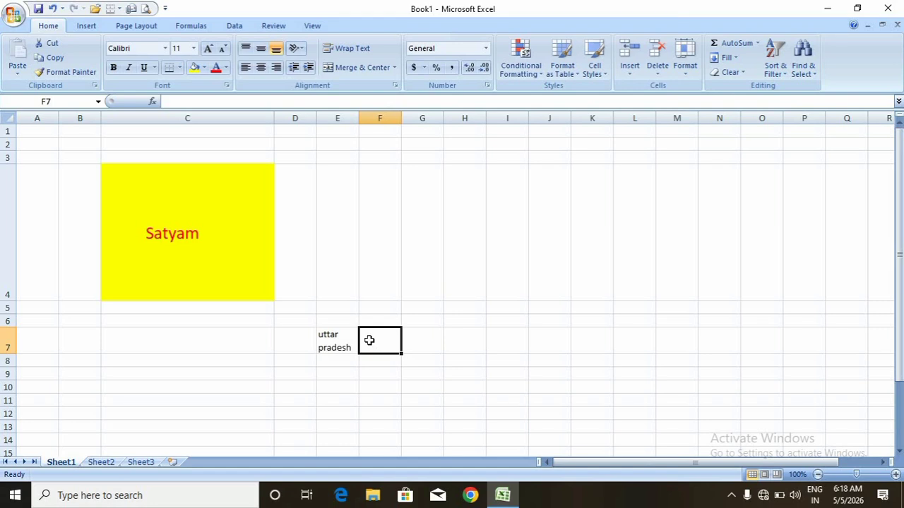
left_click(380, 308)
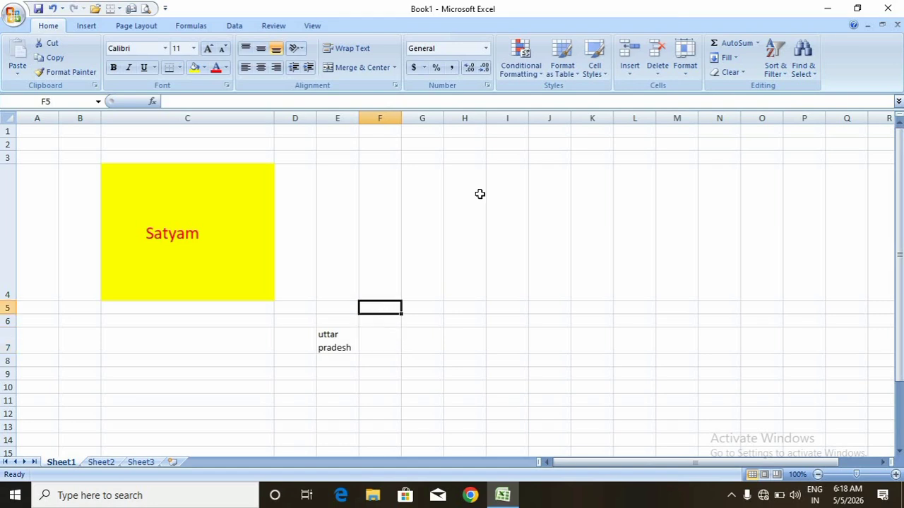
type("uttar")
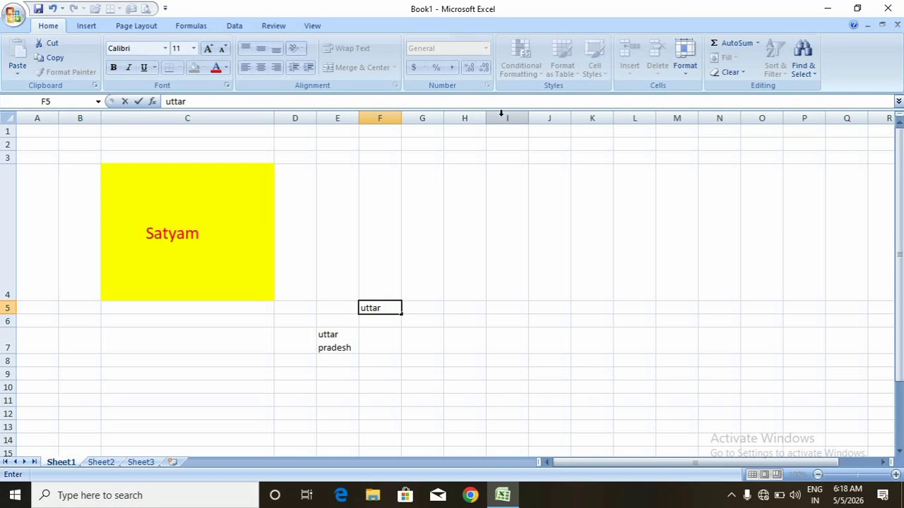
key("alt+Return")
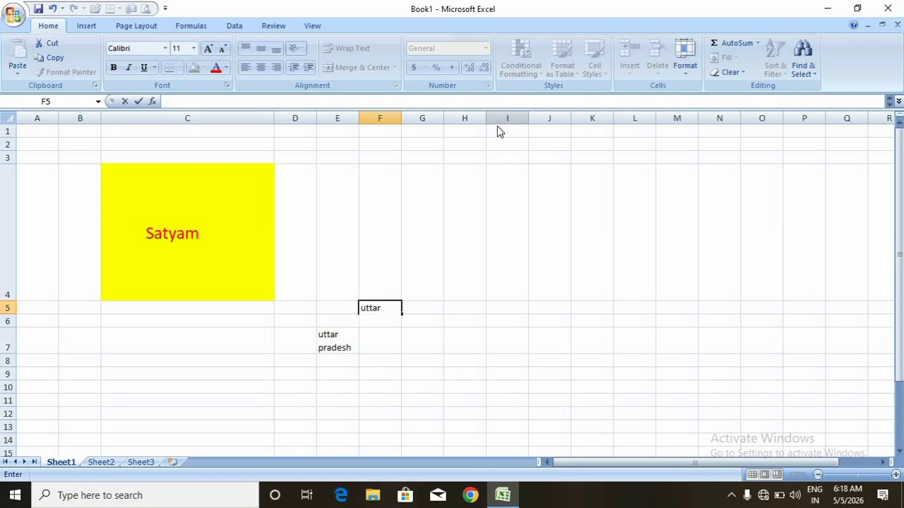
type("prad")
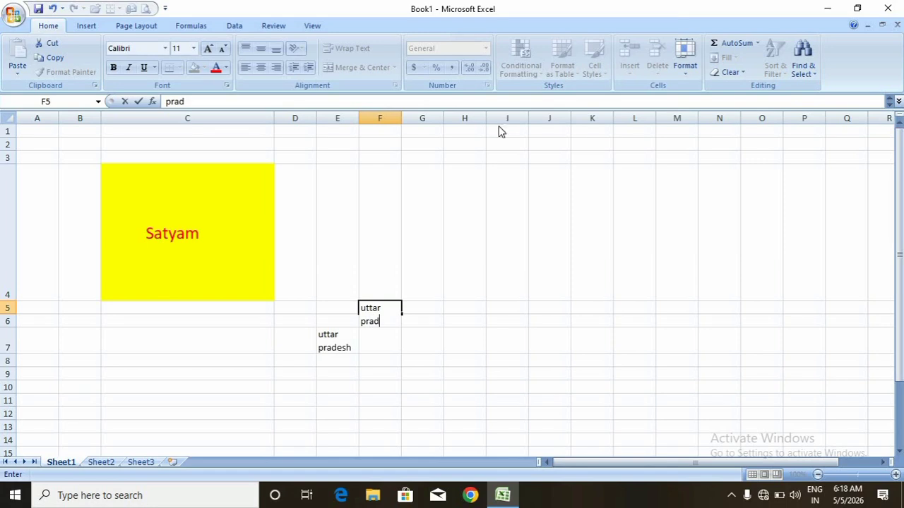
type("esh")
key("Return")
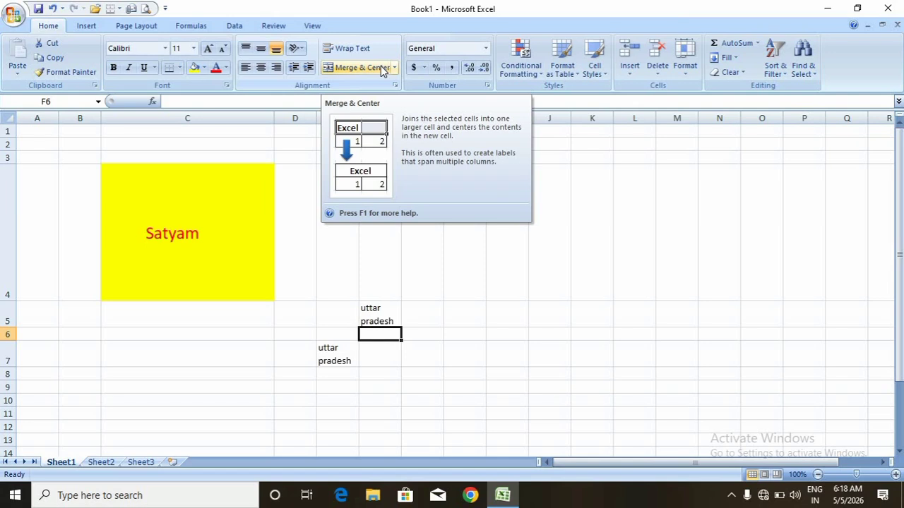
Delete the name from cell C4 and change the cell's fill color to white.
left_click(221, 247)
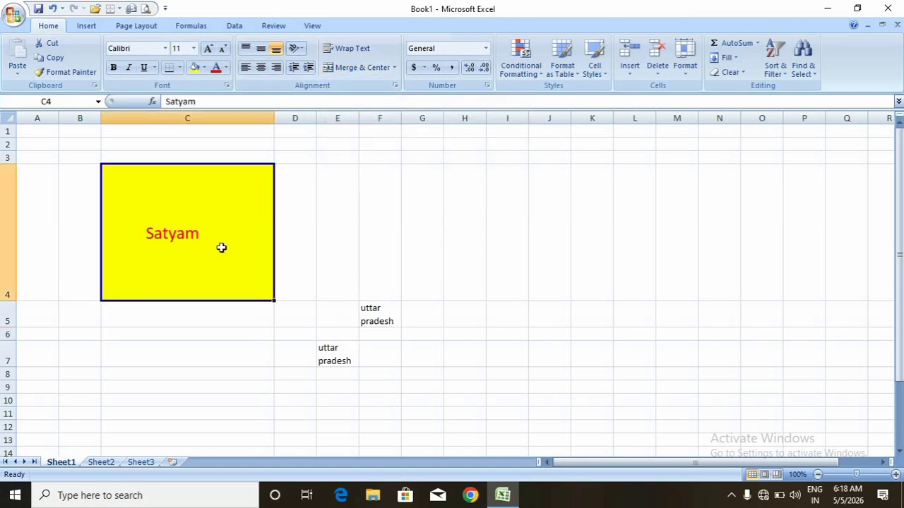
key("Delete")
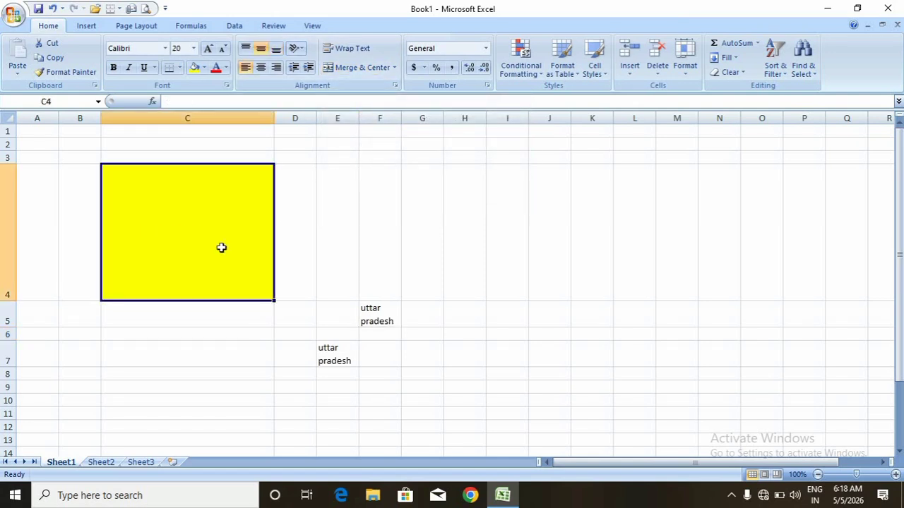
left_click(204, 67)
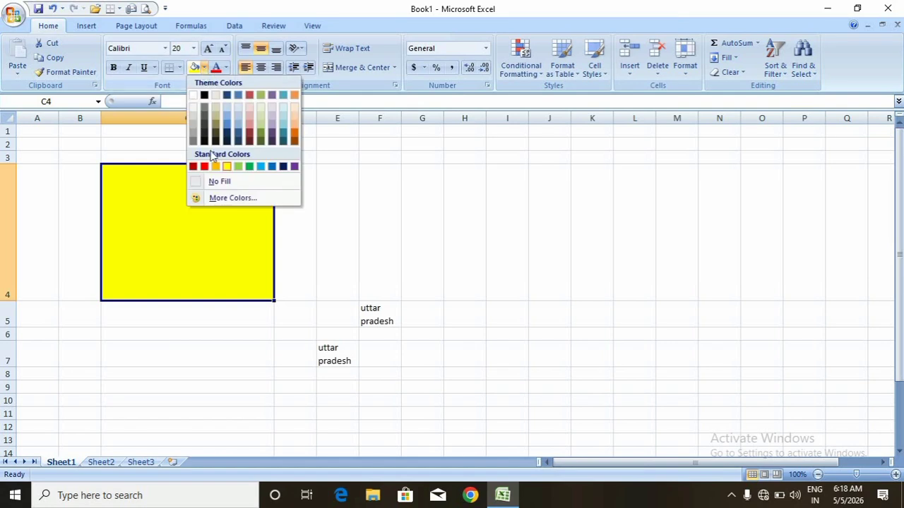
left_click(193, 97)
left_click(499, 350)
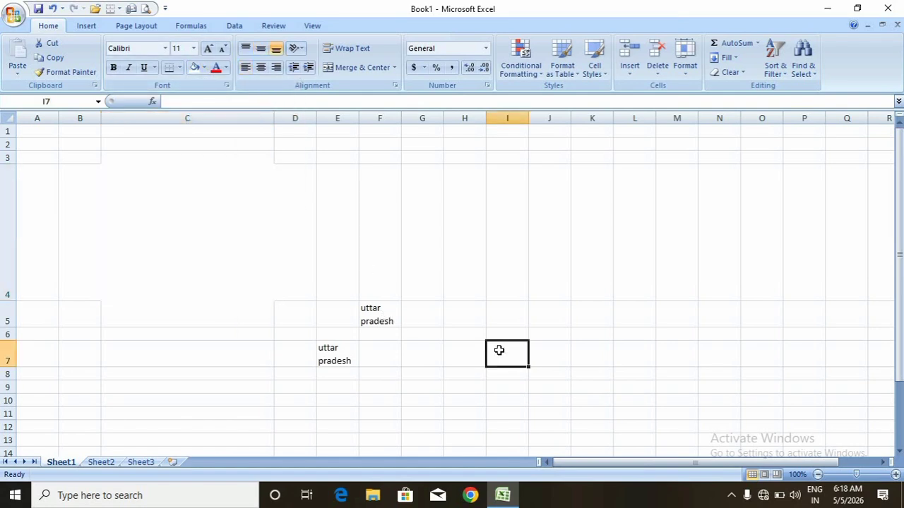
Merge and center the range C6:G12 on Sheet2.
left_click(105, 459)
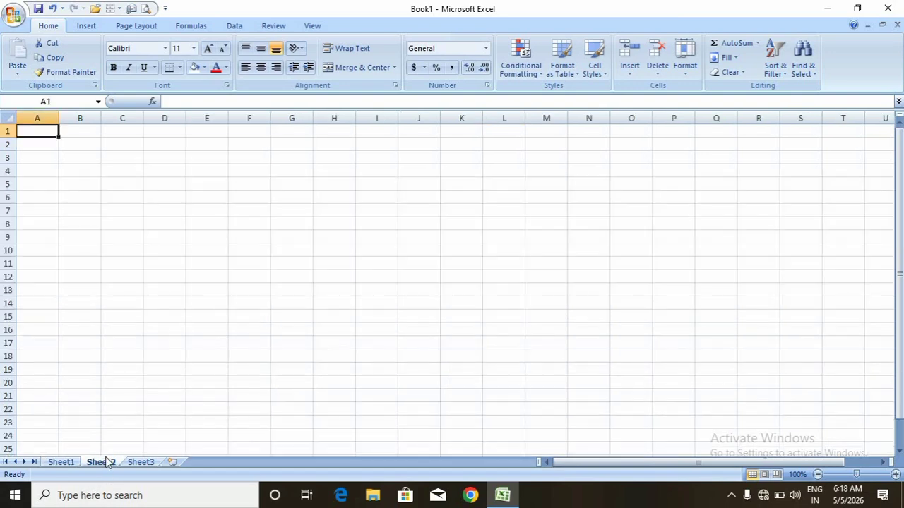
left_click(135, 214)
left_click(133, 199)
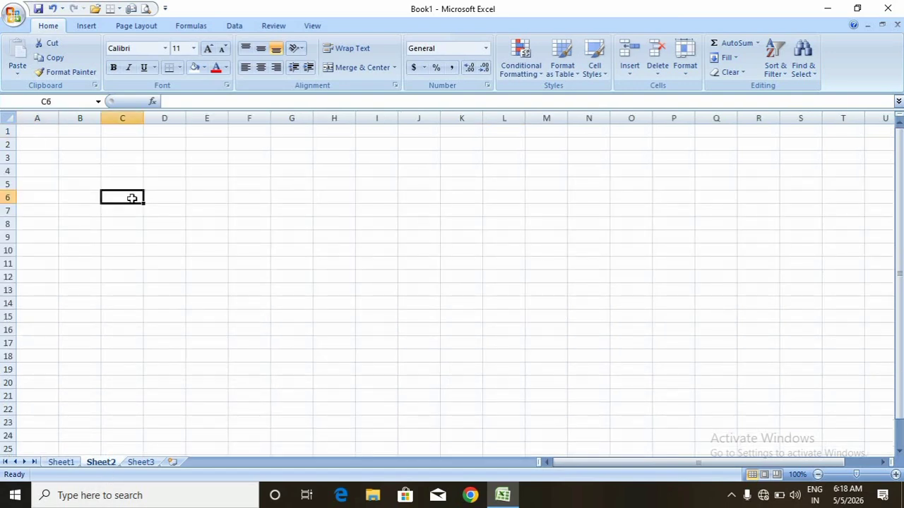
mouse_move(132, 198)
left_mouse_down()
mouse_move(155, 197)
mouse_move(222, 228)
mouse_move(277, 274)
left_mouse_up()
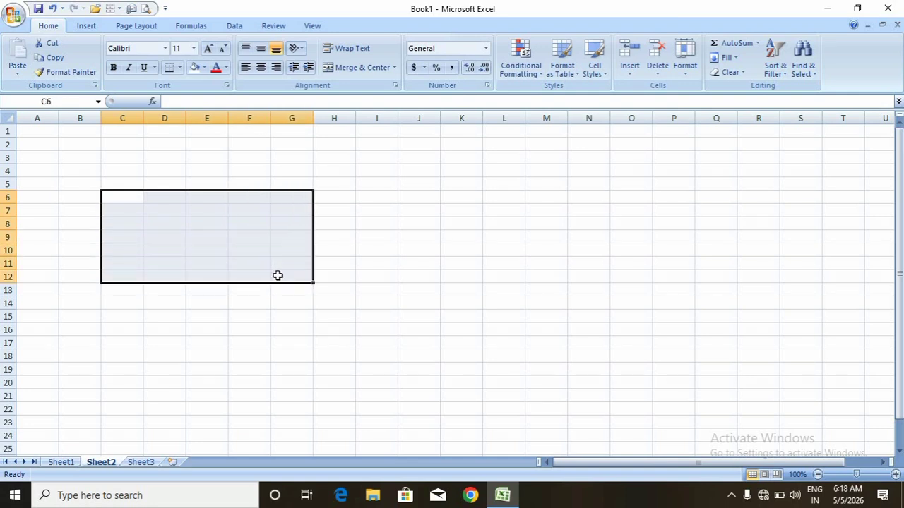
left_click(395, 65)
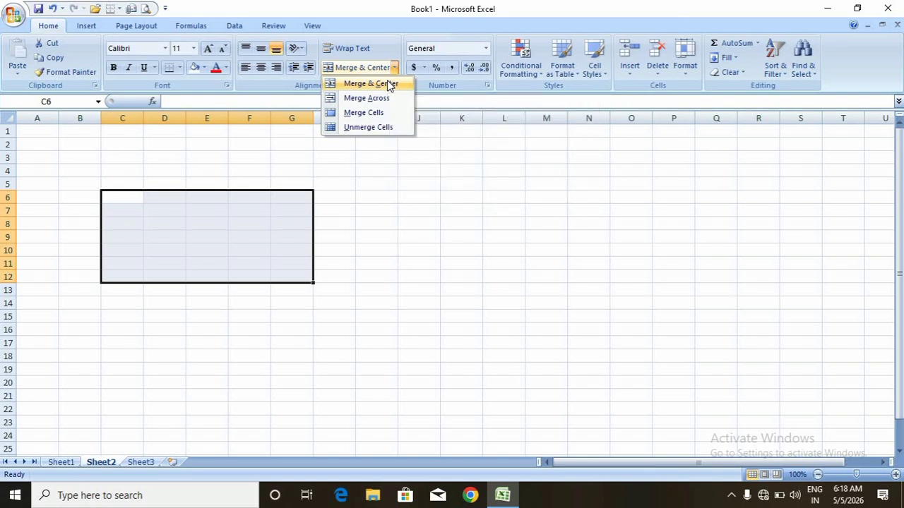
left_click(390, 84)
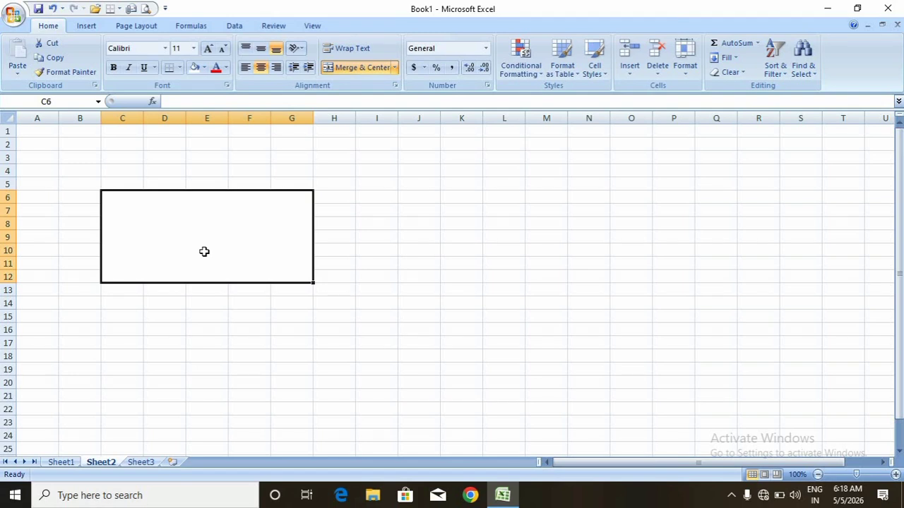
Apply Merge Across to C6:G12 and combine the resulting rows into a single cell with Merge Cells.
left_click(394, 67)
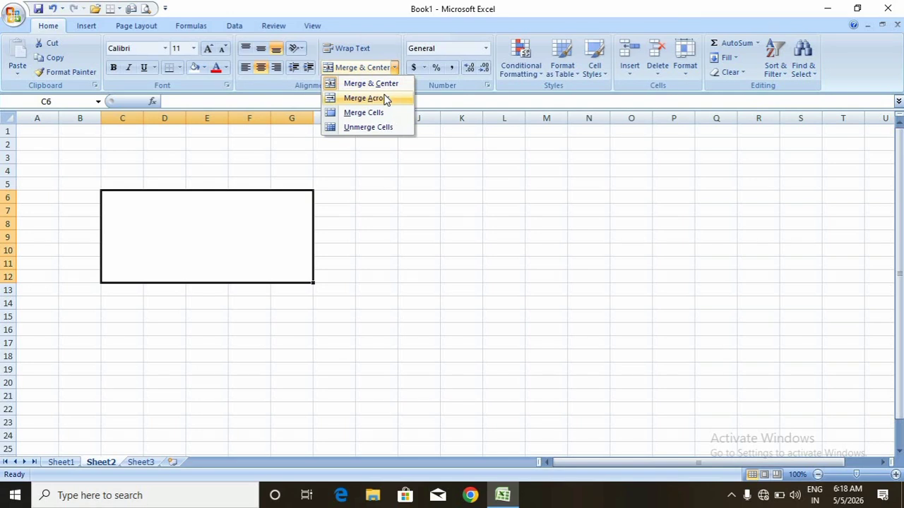
left_click(387, 98)
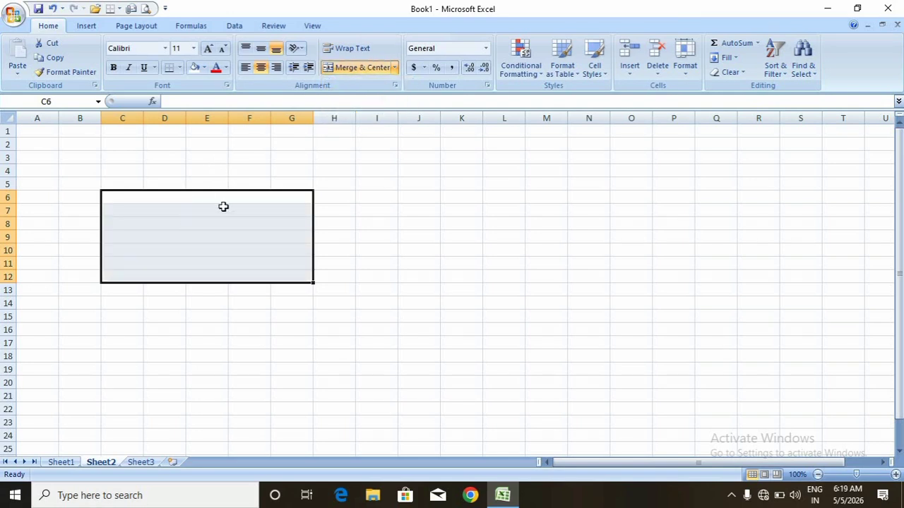
left_click(394, 67)
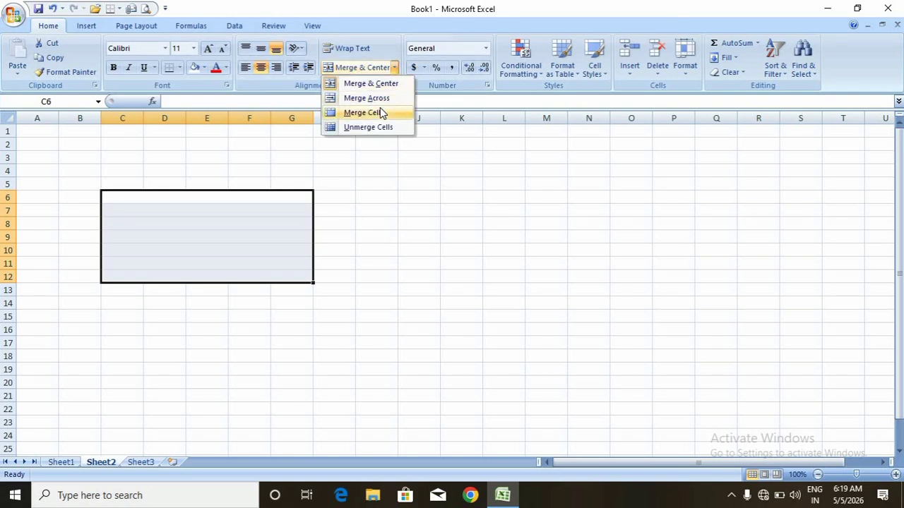
left_click(380, 113)
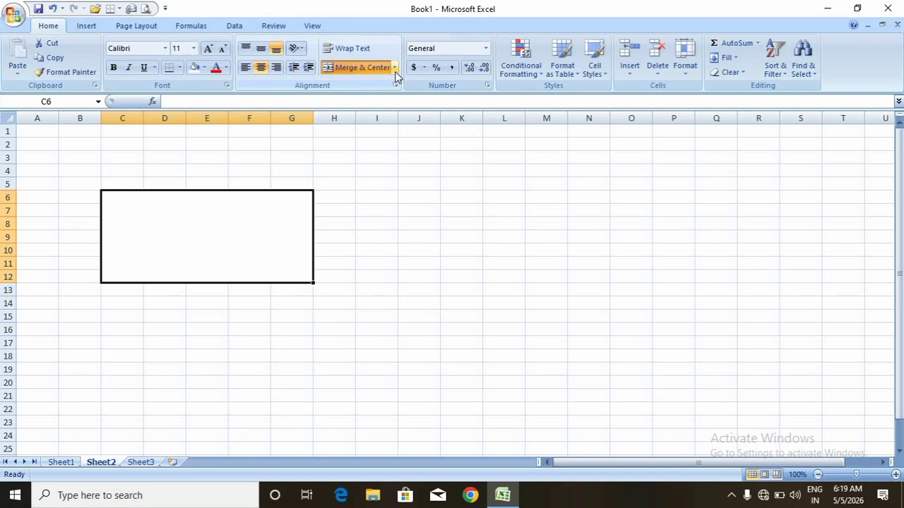
double_click(262, 257)
type("bjvb")
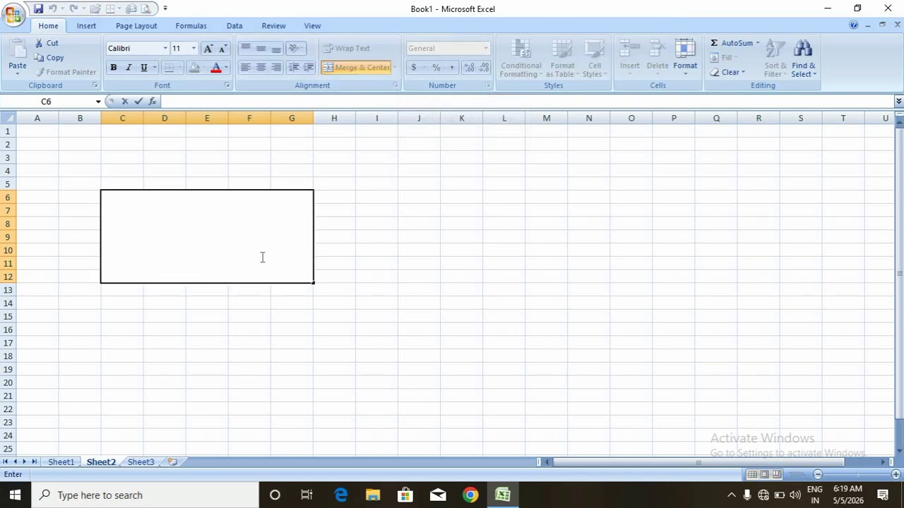
key("BackSpace")
key("BackSpace")
key("BackSpace")
key("BackSpace")
left_click(293, 300)
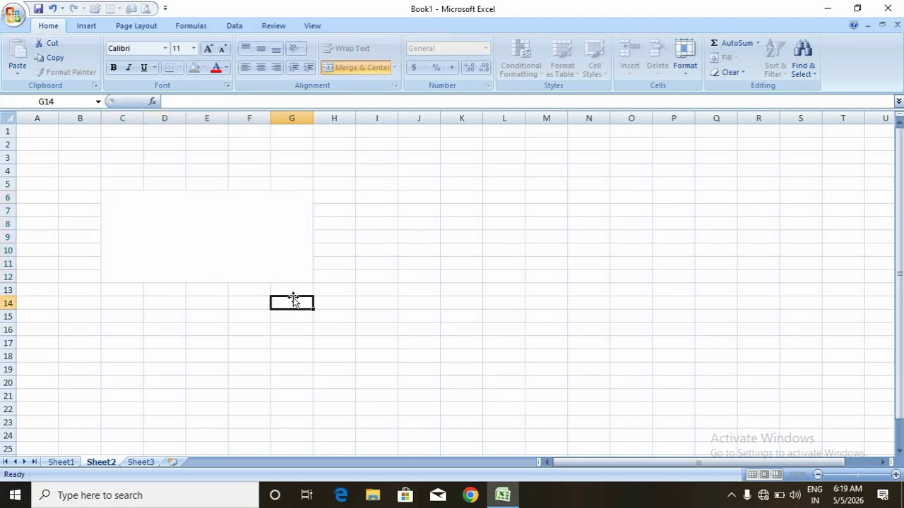
Unmerge the merged cell C6:G12 back into individual cells.
left_click(274, 249)
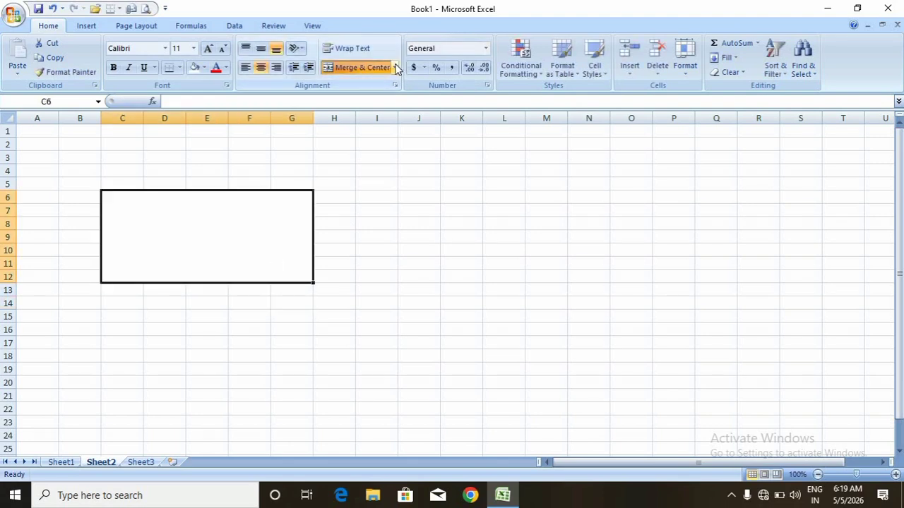
left_click(396, 67)
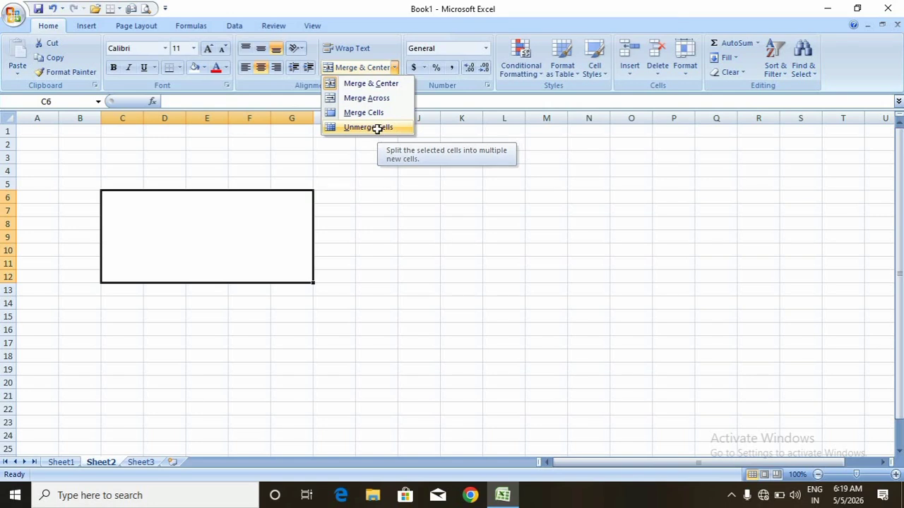
left_click(377, 129)
left_click(345, 276)
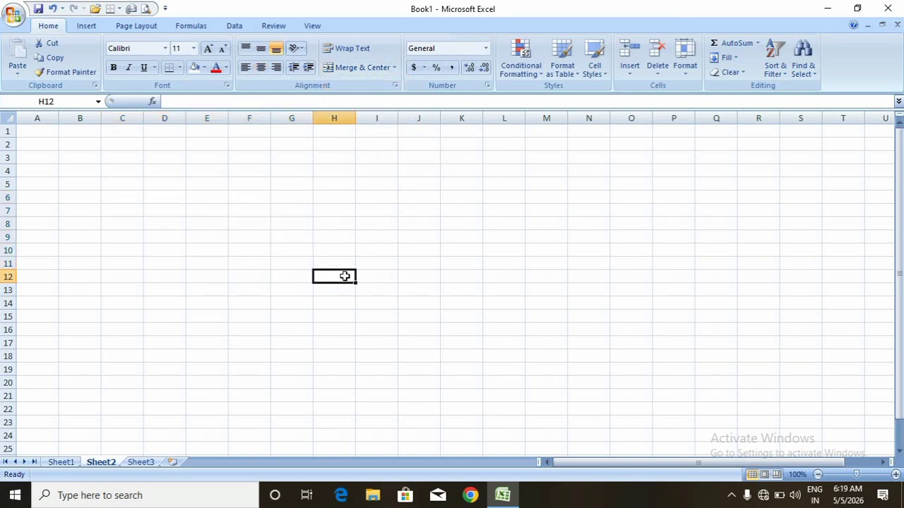
Apply Merge & Center to cell H12 and to the range C7:F12.
left_click(396, 67)
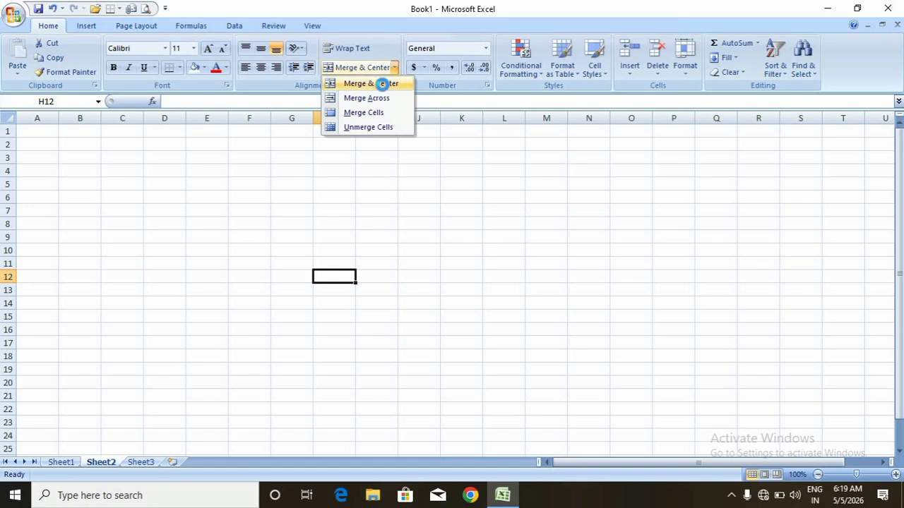
left_click(384, 83)
left_click(132, 210)
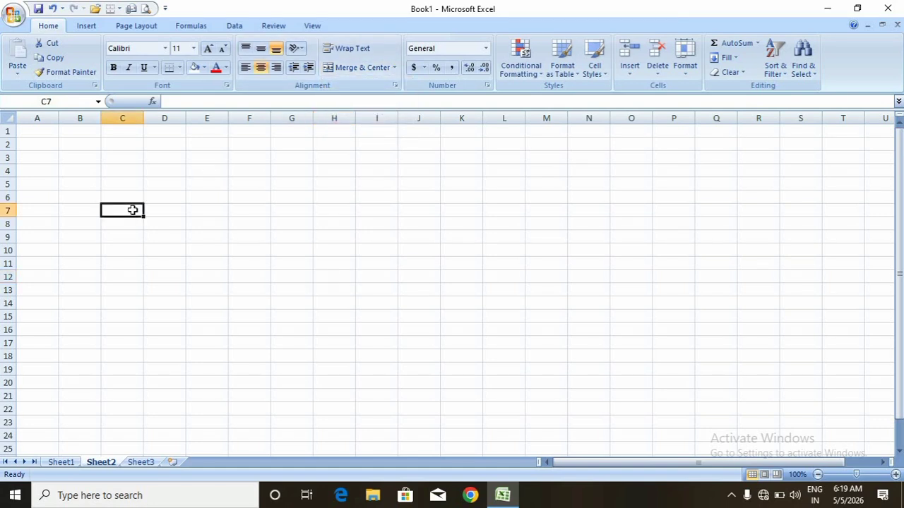
left_click_drag(132, 209, 252, 276)
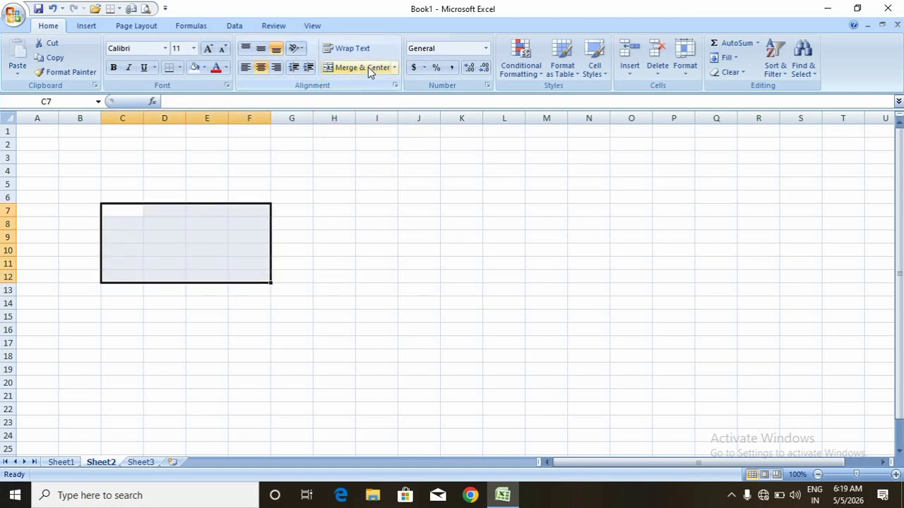
left_click(367, 67)
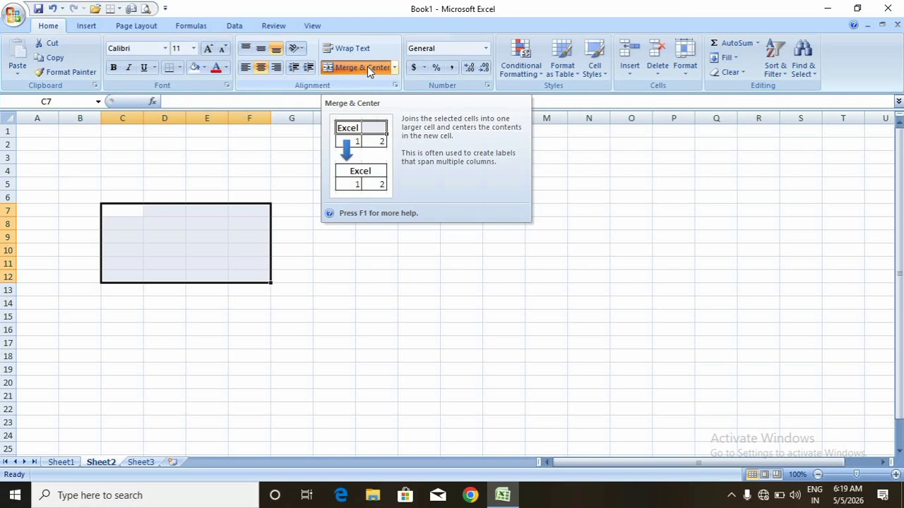
Enter "rajeev gandhi computer" in the merged cell C7:F12.
double_click(178, 261)
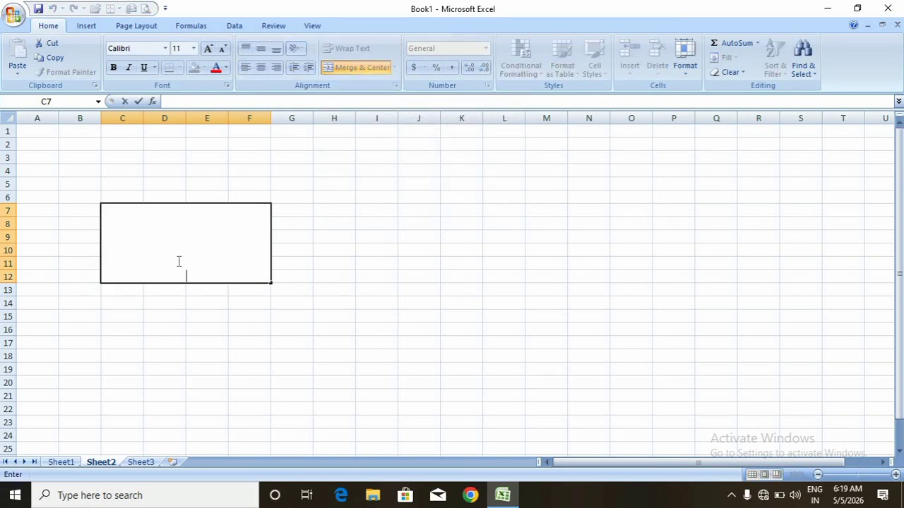
type("rajeev gansh")
key("BackSpace")
key("BackSpace")
type("dhi")
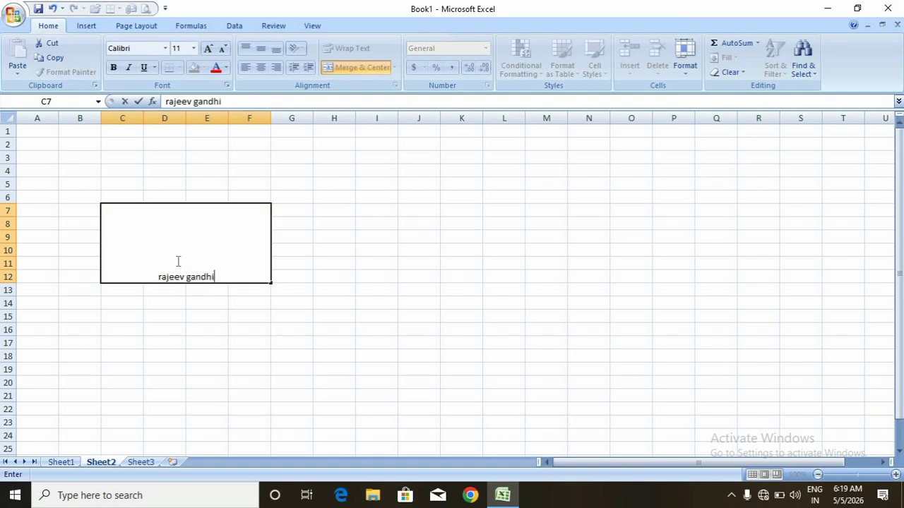
type(" computer")
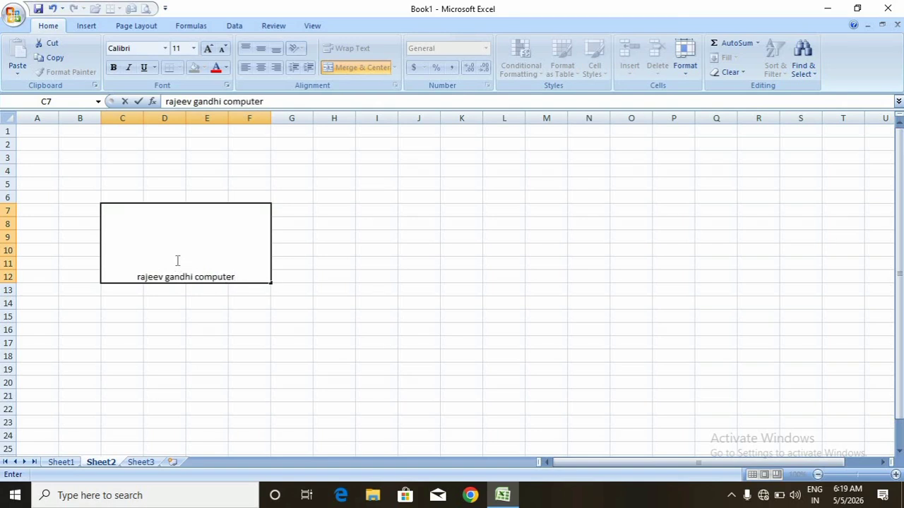
left_click(232, 374)
Middle-align the text vertically in the merged cell C7:F12.
left_click(202, 242)
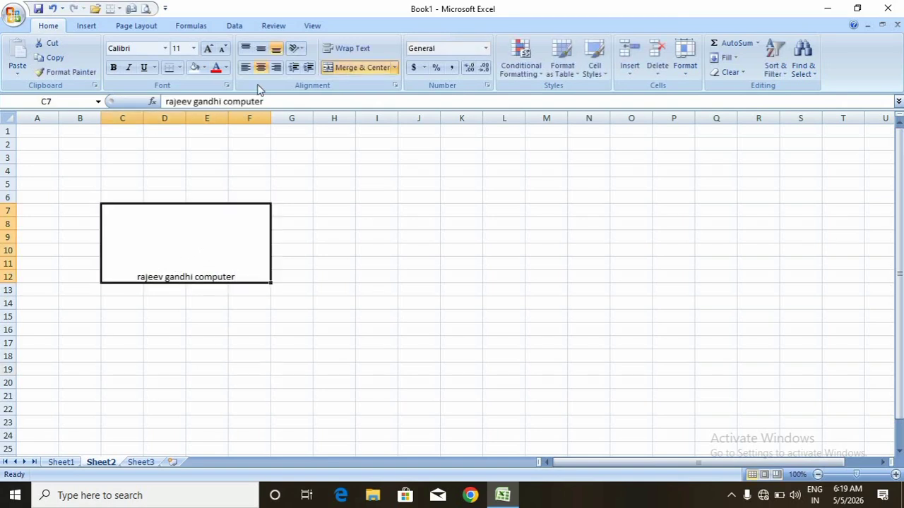
left_click(261, 48)
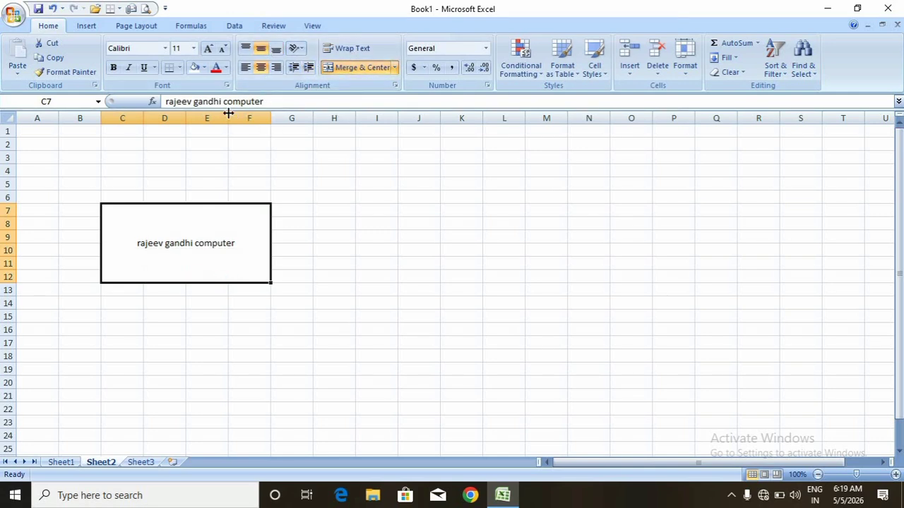
left_click(330, 192)
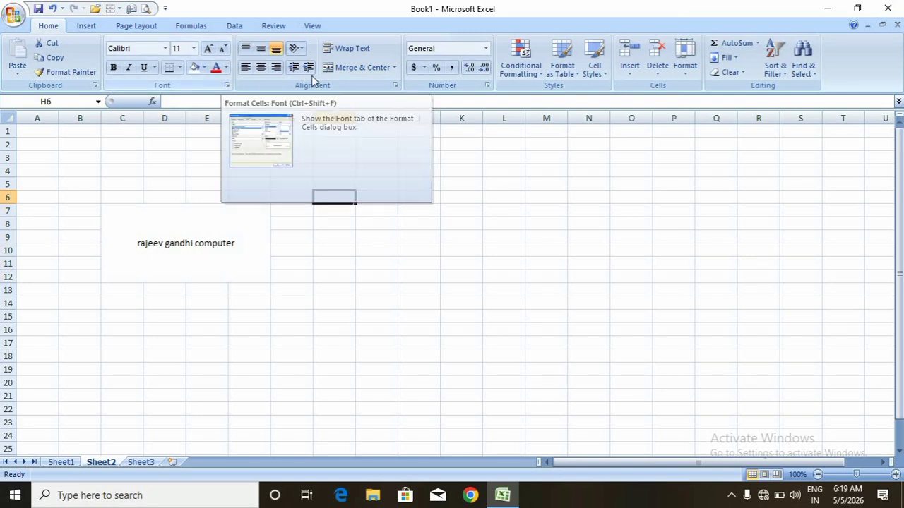
Look at the alignment and font settings in the Format Cells dialog for cell H6, without changing them.
left_click(395, 85)
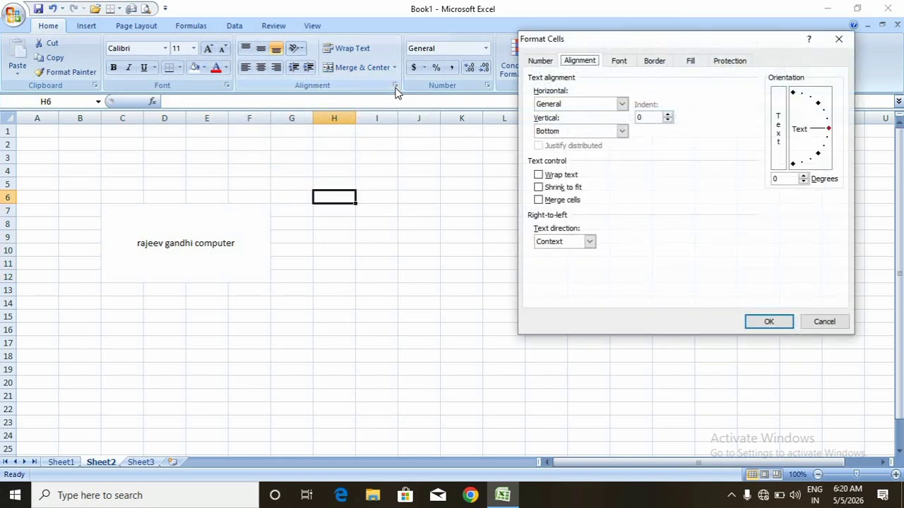
left_click(837, 40)
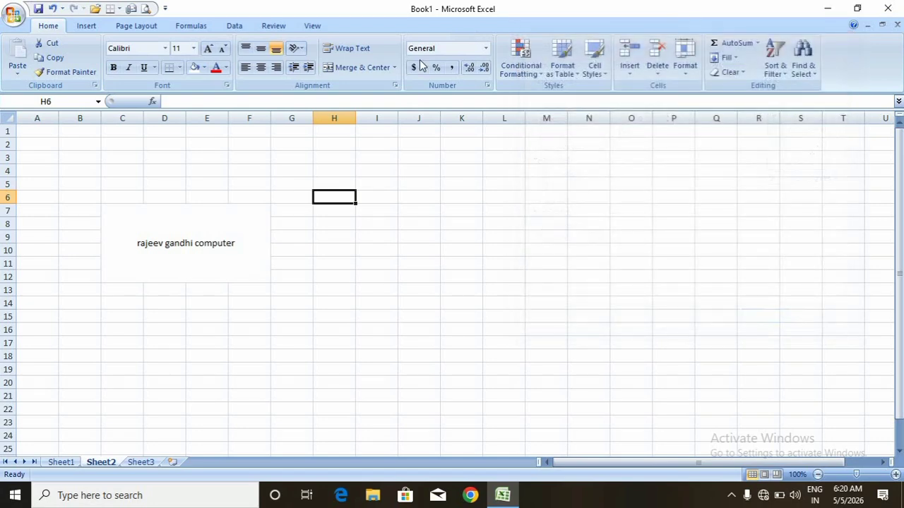
left_click(227, 86)
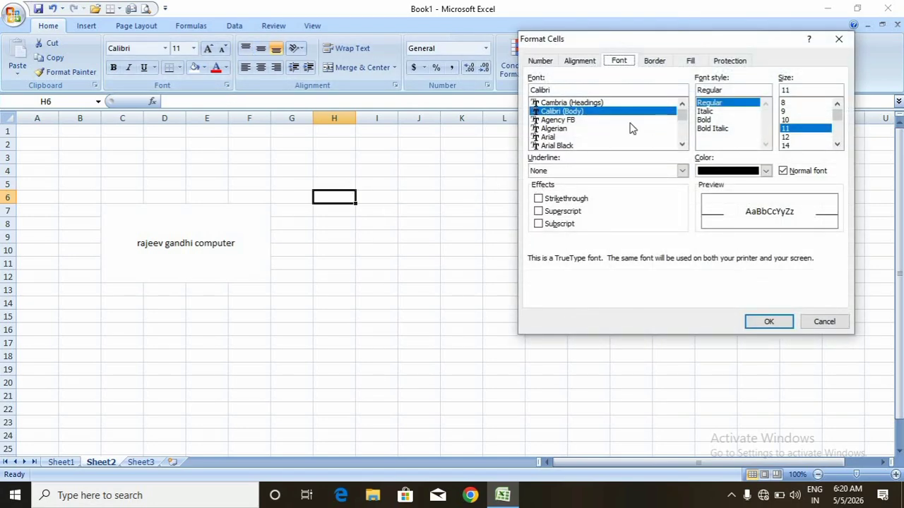
left_click(838, 39)
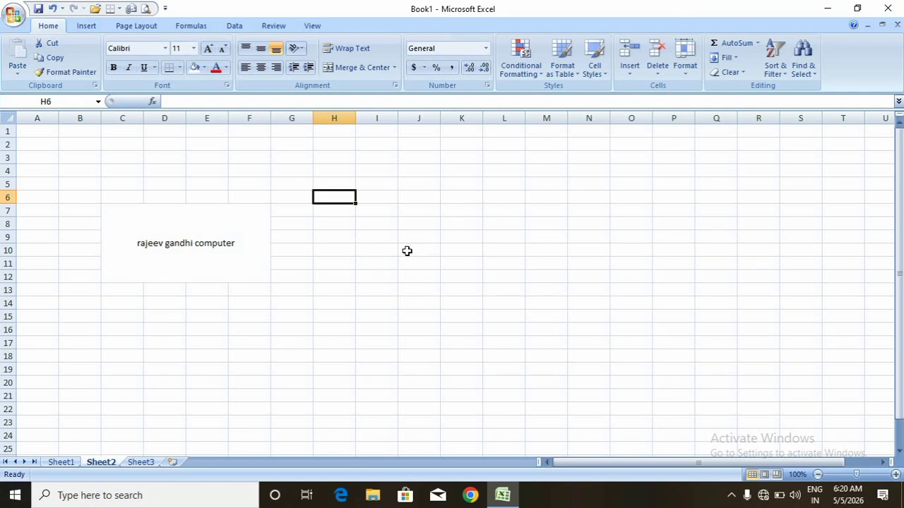
Enter 10 with 1/2 as a superscript in cell J10.
left_click(407, 250)
type("10")
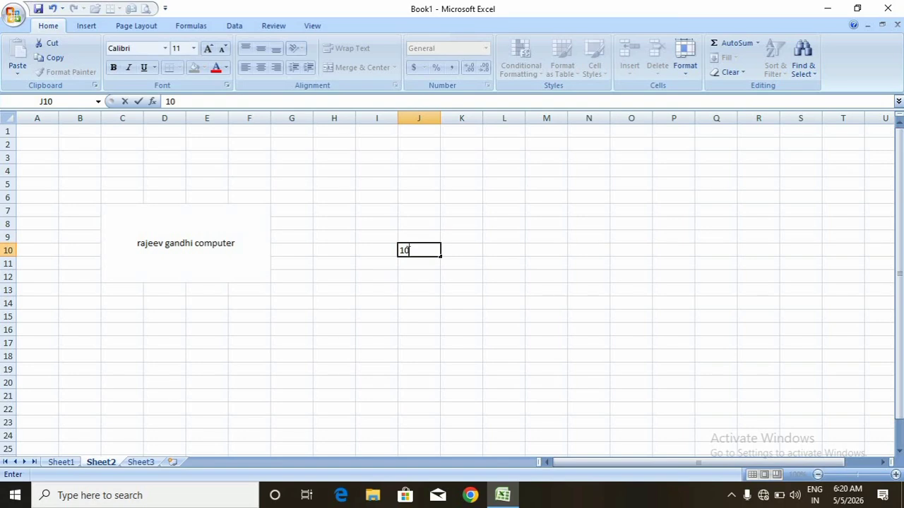
left_click(226, 86)
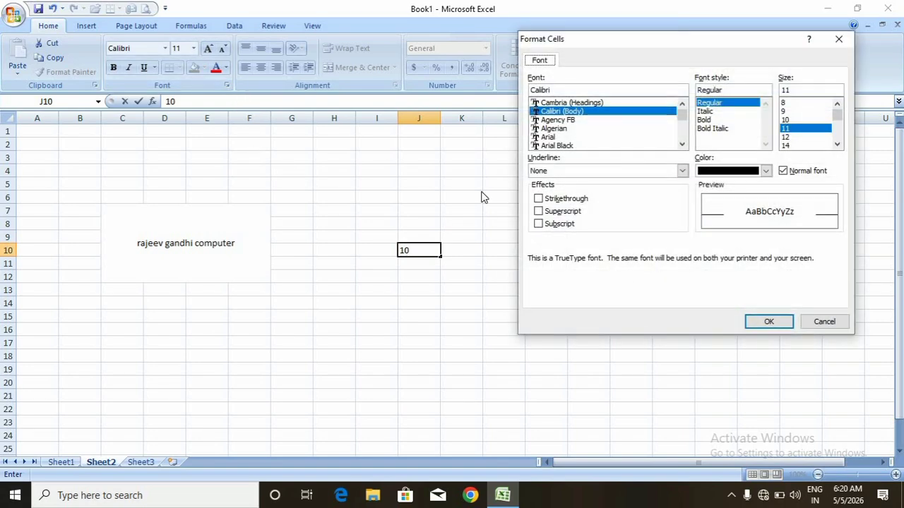
left_click(539, 212)
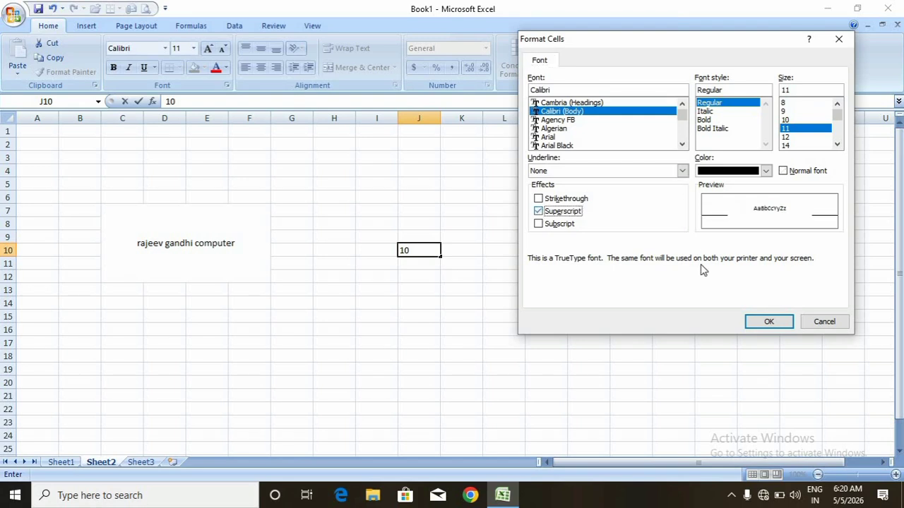
left_click(770, 317)
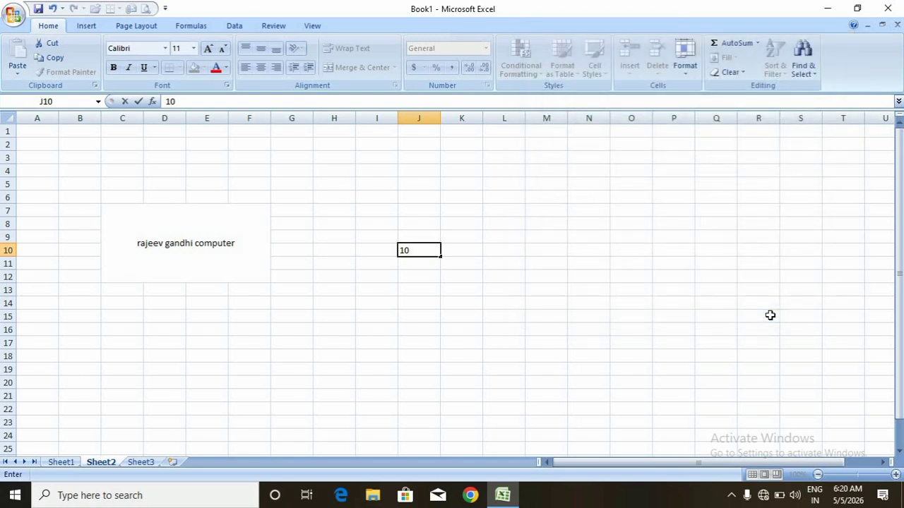
type("1/2")
key("Return")
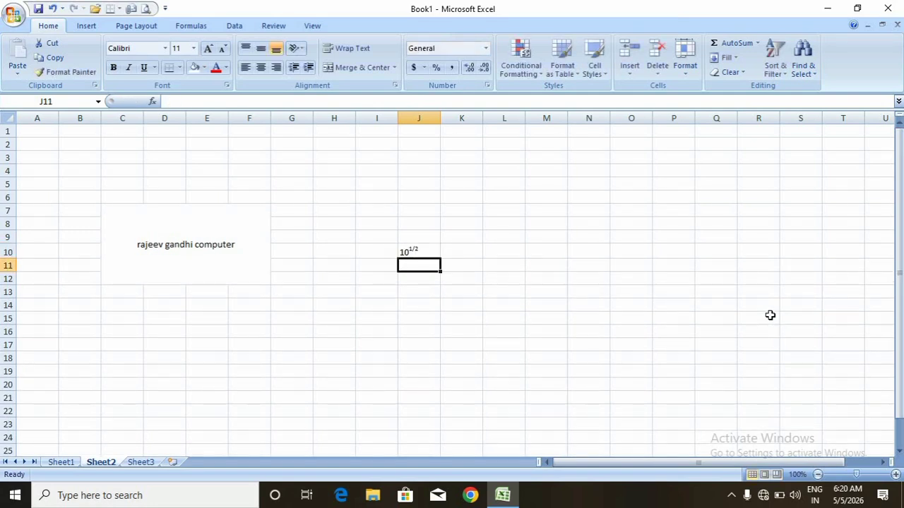
Try to enter 10 with 3 as a superscript in cell J11, and clear the cell.
type("10")
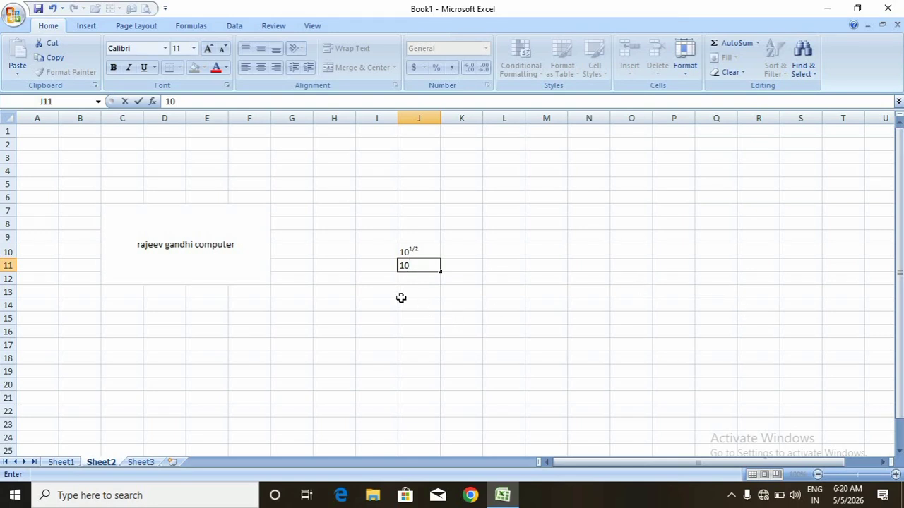
left_click(226, 86)
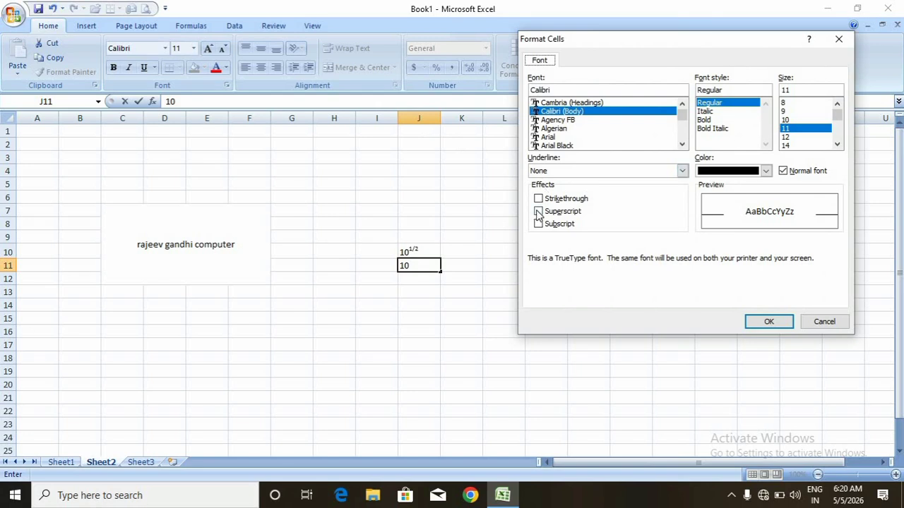
left_click(538, 212)
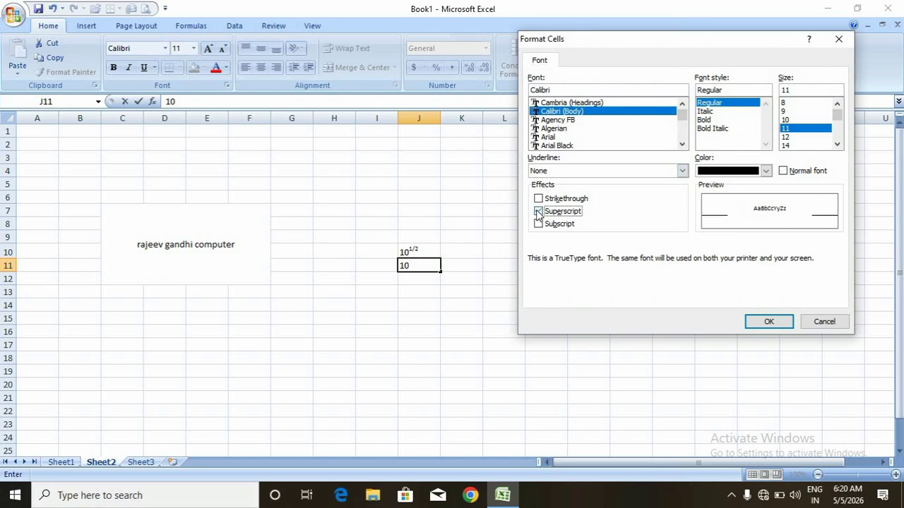
key("Return")
type("3")
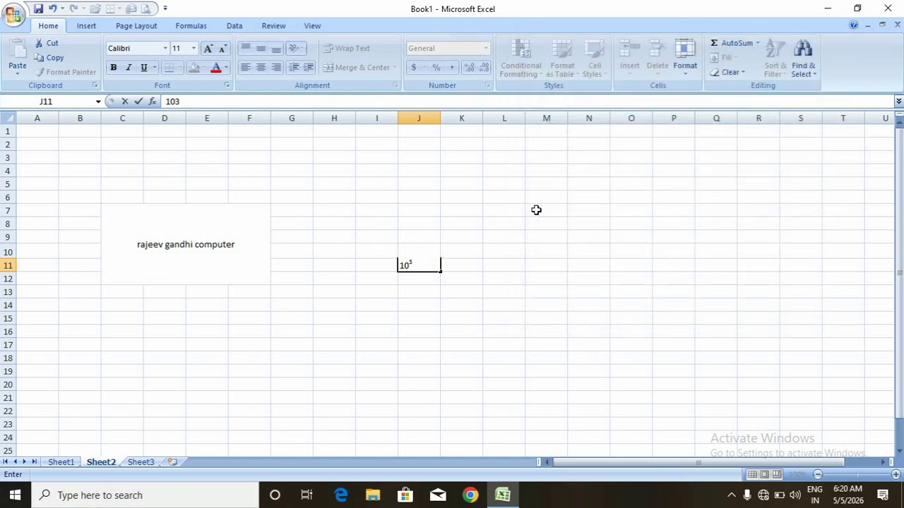
key("Return")
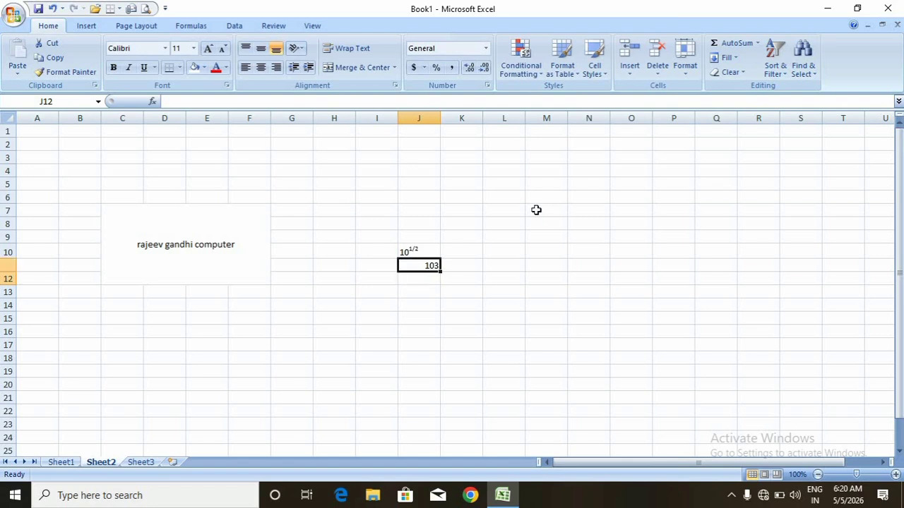
key("Up")
key("Delete")
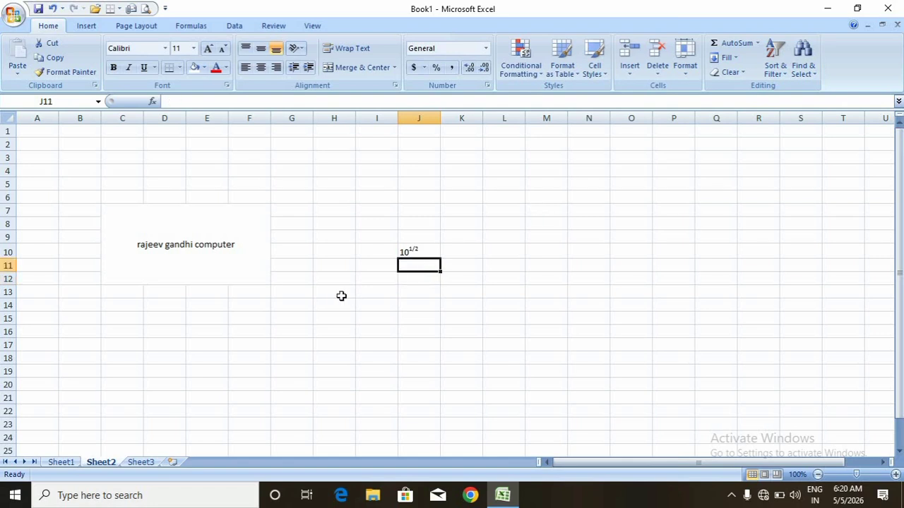
Set the number format of cell H12 to Text.
left_click(320, 283)
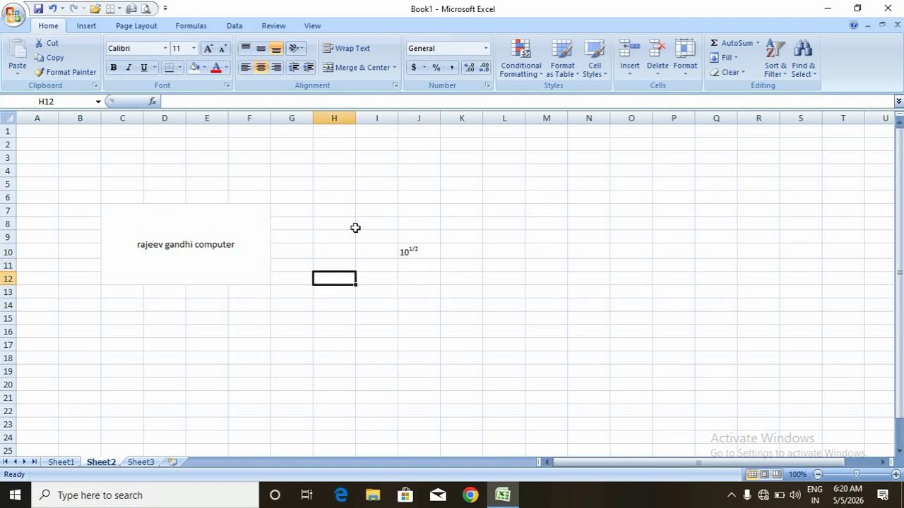
left_click(487, 48)
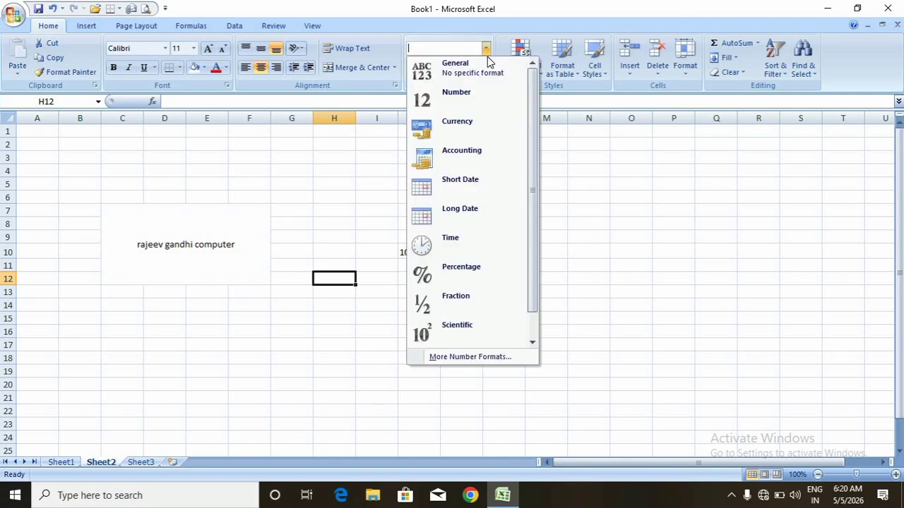
left_click(533, 343)
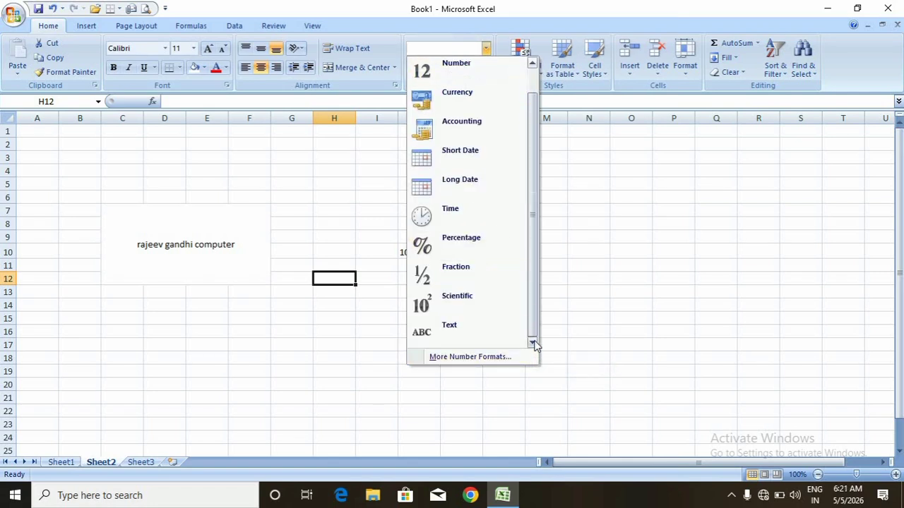
left_click(481, 341)
Enter 10 with 3 as a superscript in cell H12.
type("10")
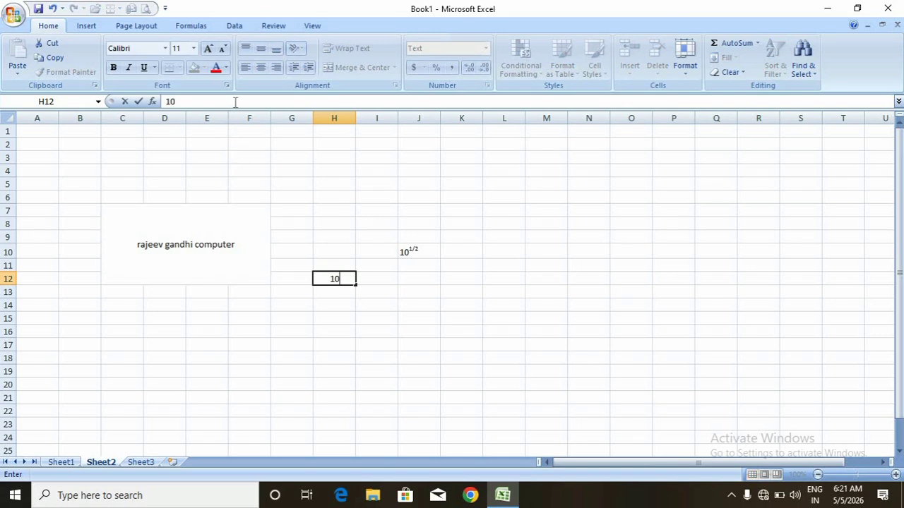
left_click(227, 87)
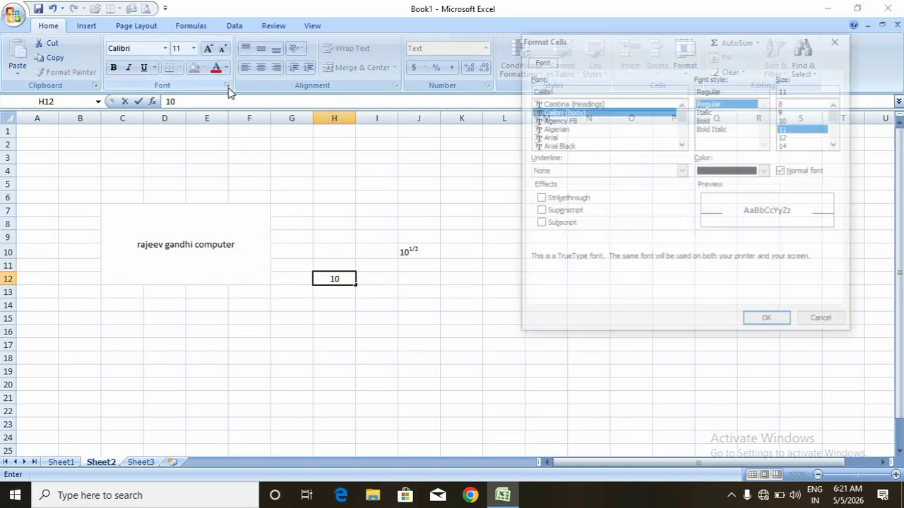
left_click(538, 212)
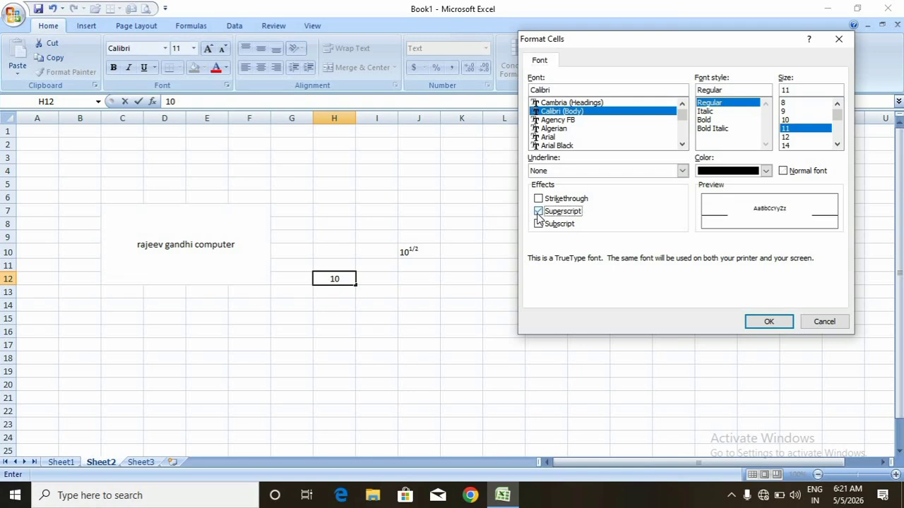
left_click(754, 324)
type("3")
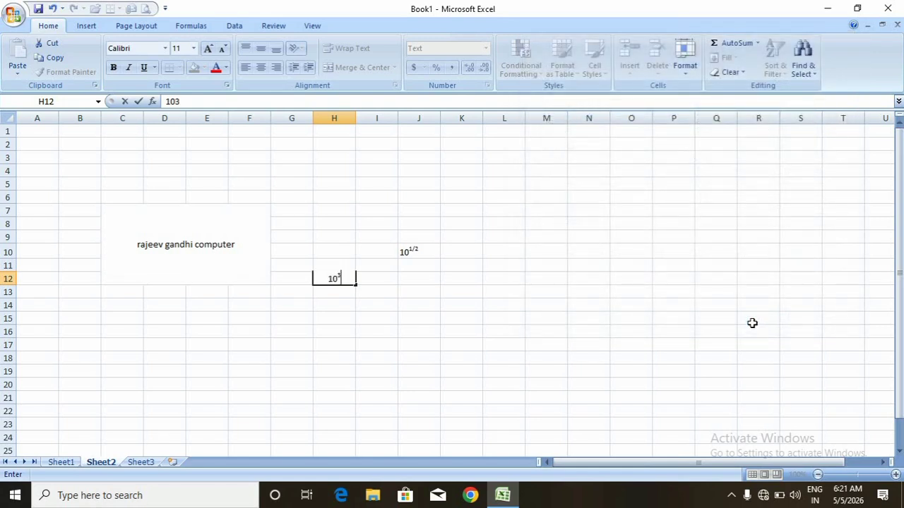
key("Return")
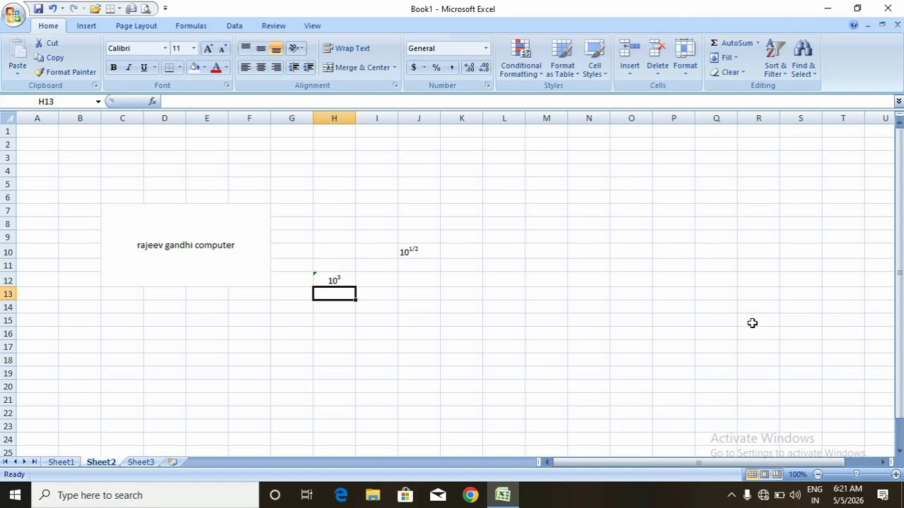
Enter 5 in cell H13 and set the cell's number format to Text.
type("1")
key("BackSpace")
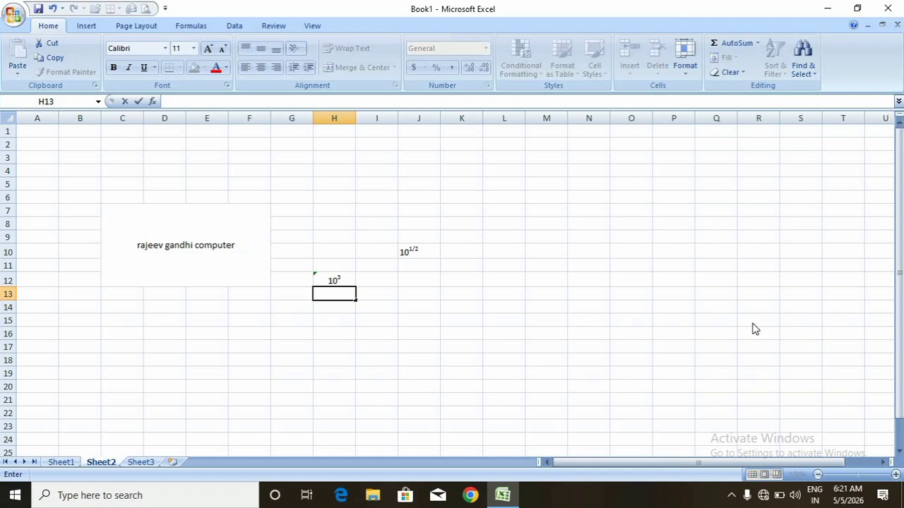
type("5")
left_click(369, 319)
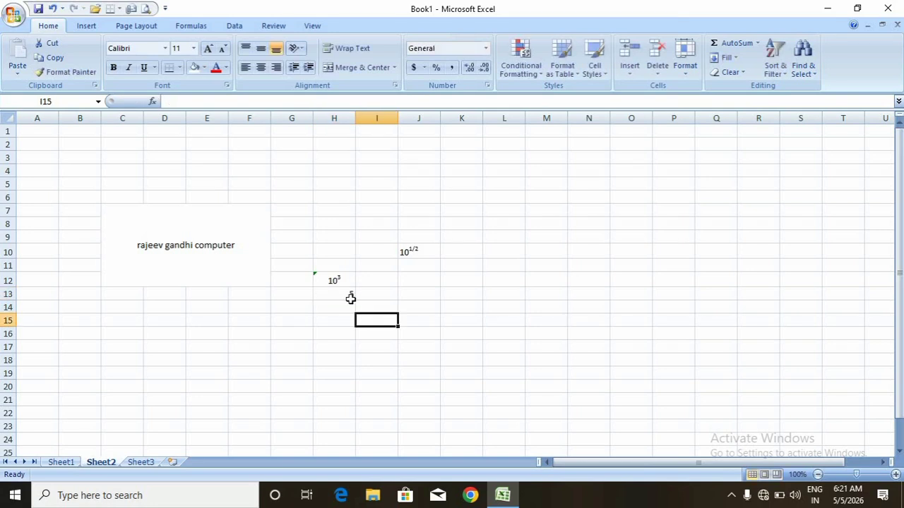
left_click(348, 296)
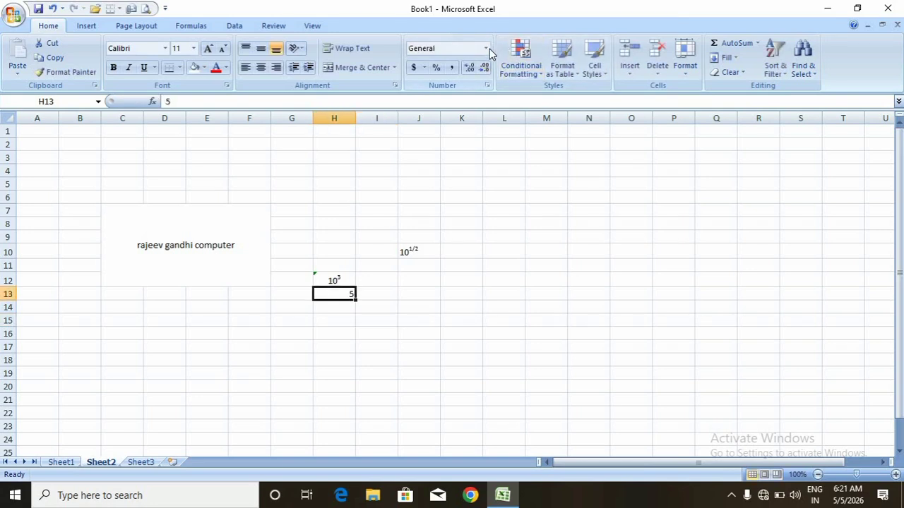
left_click(487, 49)
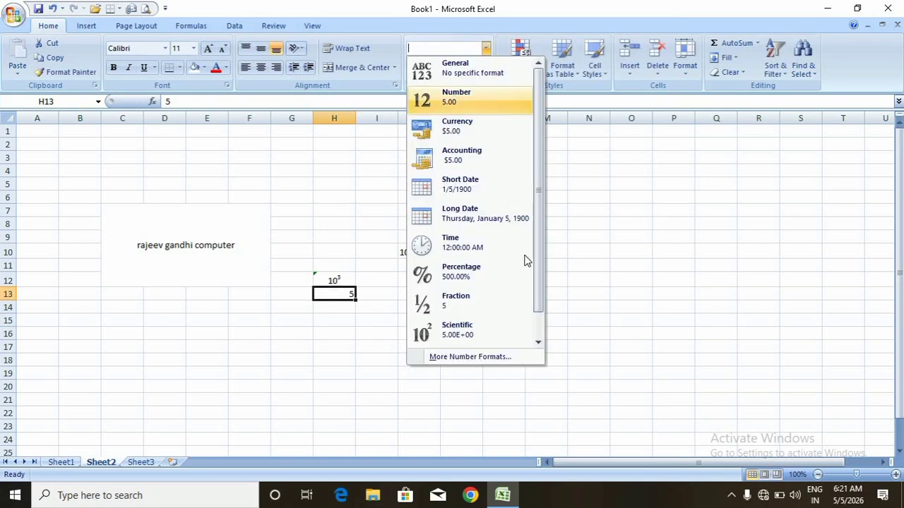
left_click(539, 344)
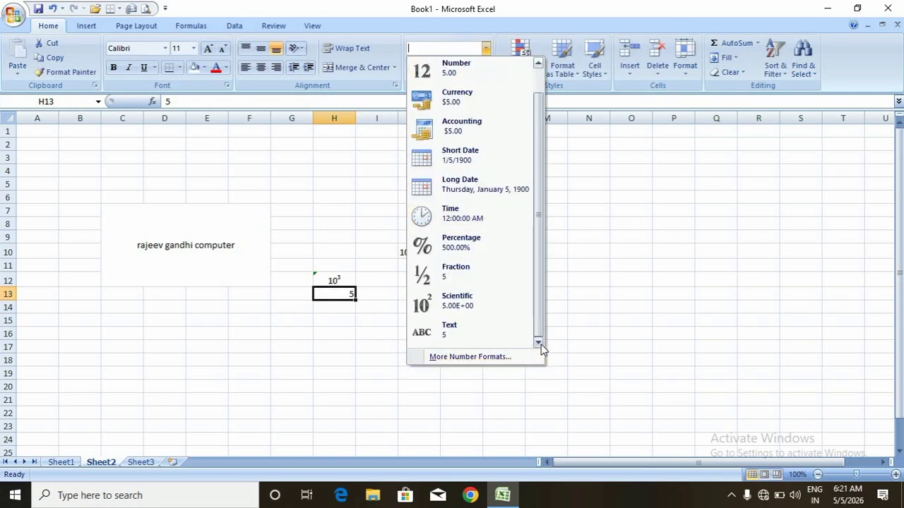
left_click(493, 334)
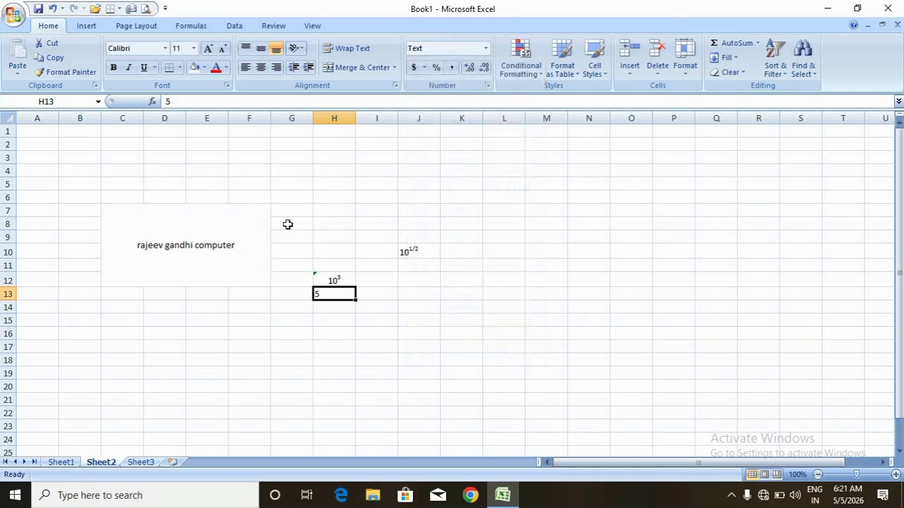
Try to add 2 as a superscript to the 5 in cell H13, and clear the cell.
left_click(226, 86)
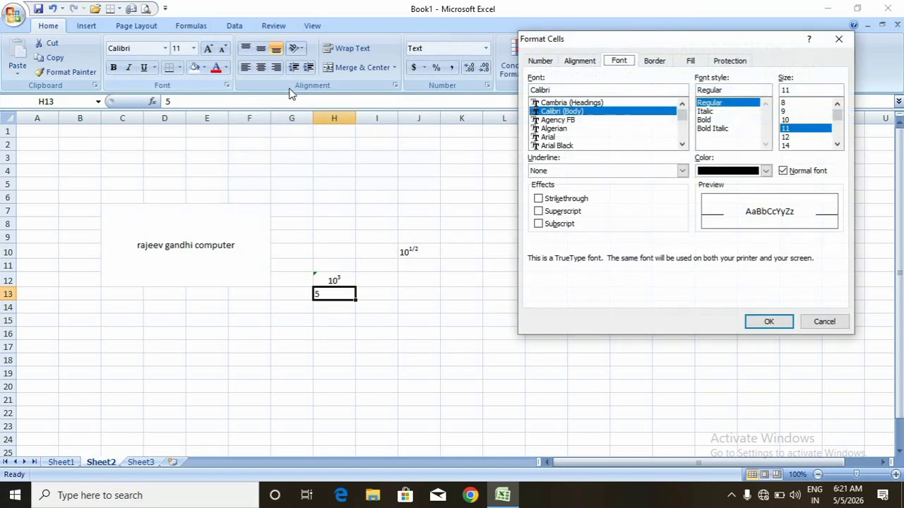
left_click(540, 212)
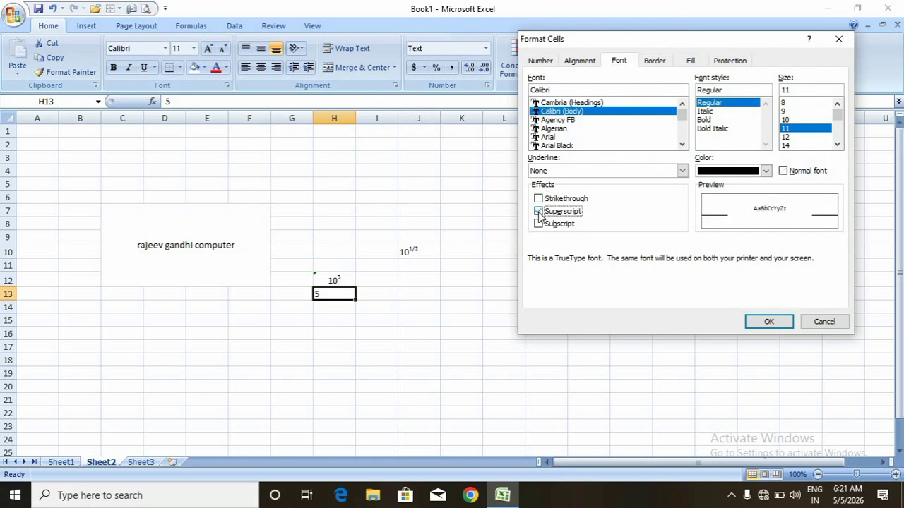
left_click(769, 322)
type("2")
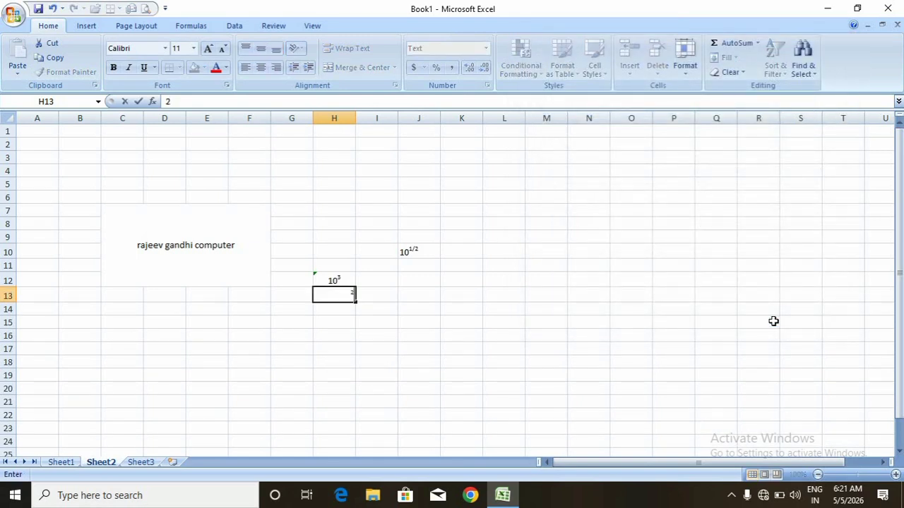
key("Return")
key("Up")
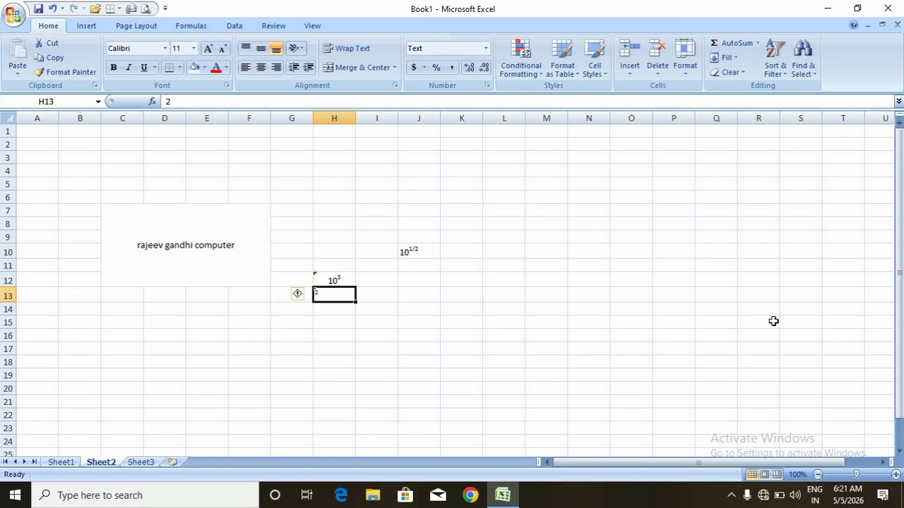
key("Delete")
Turn off superscript for cell H13 and enter 5 with 2 as a superscript in it.
type("5")
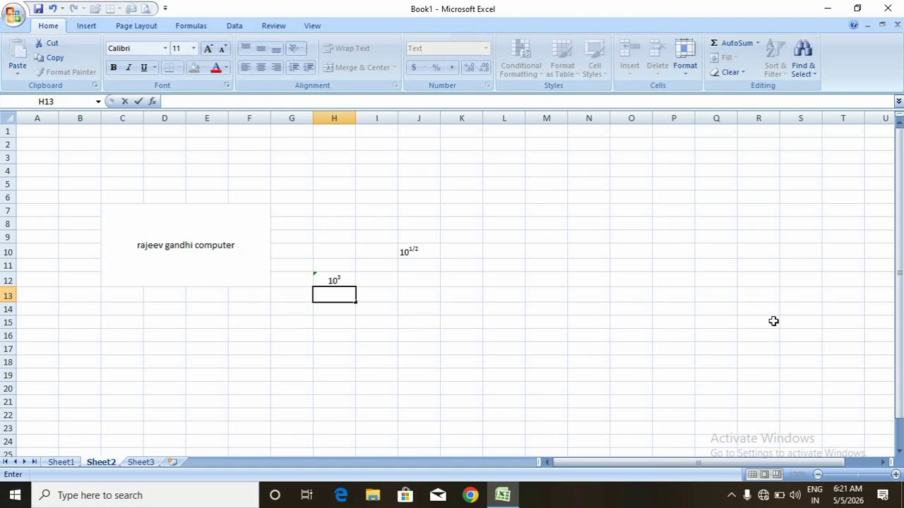
left_click(227, 84)
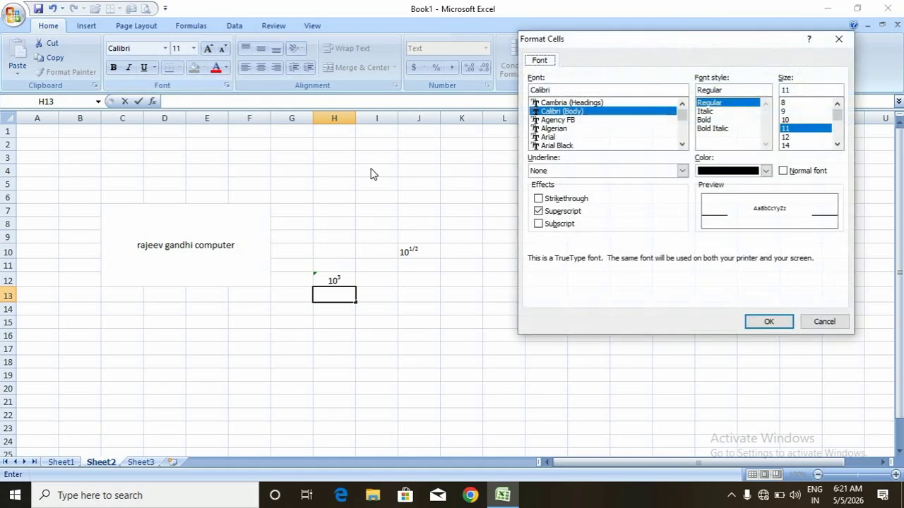
left_click(544, 214)
key("Return")
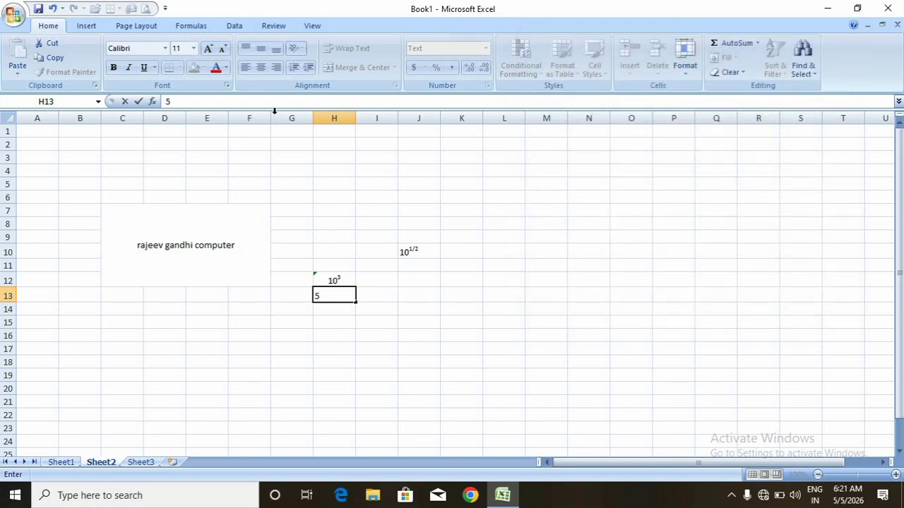
left_click(226, 85)
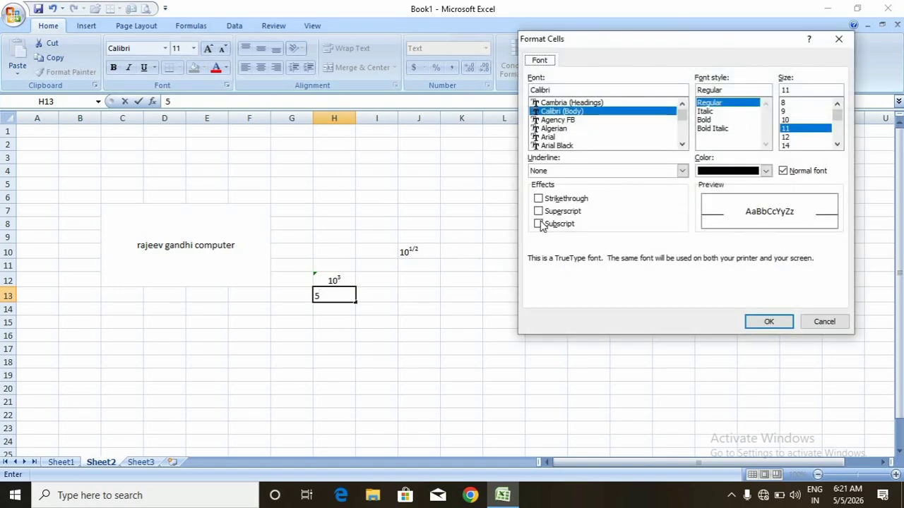
left_click(539, 211)
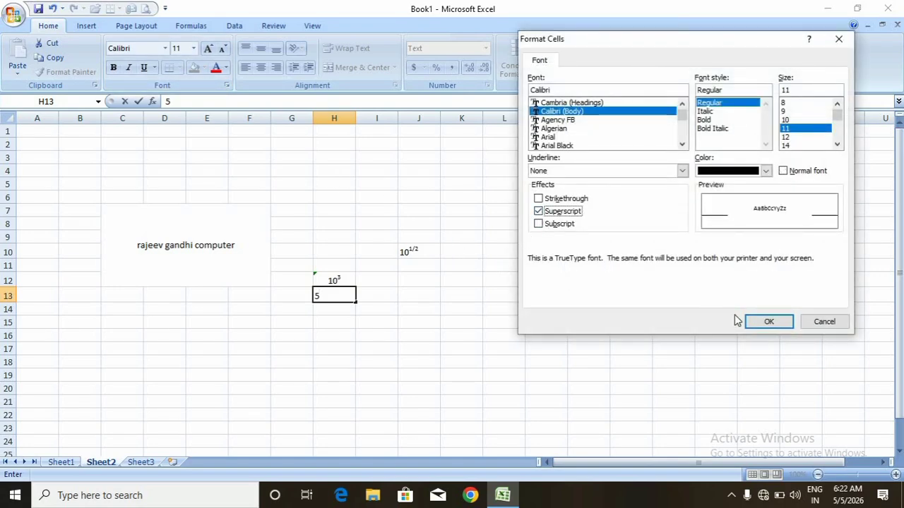
left_click(756, 323)
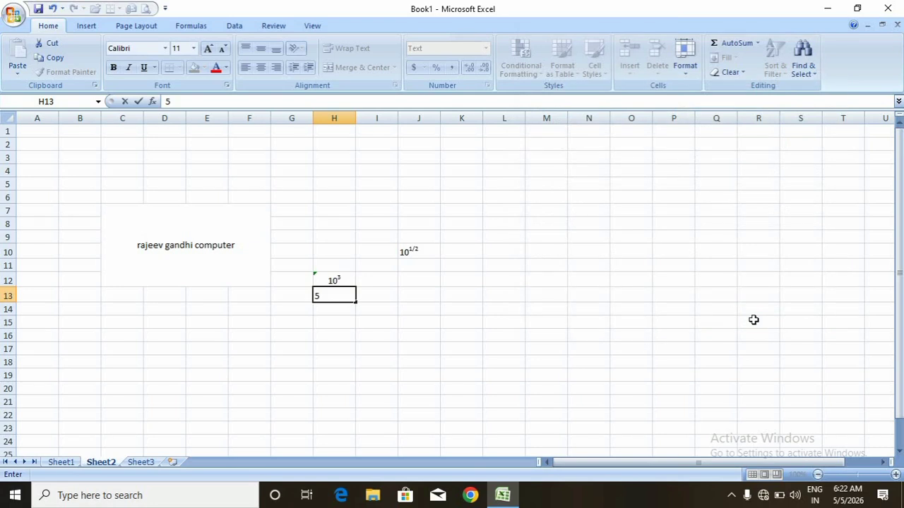
type("2")
key("Return")
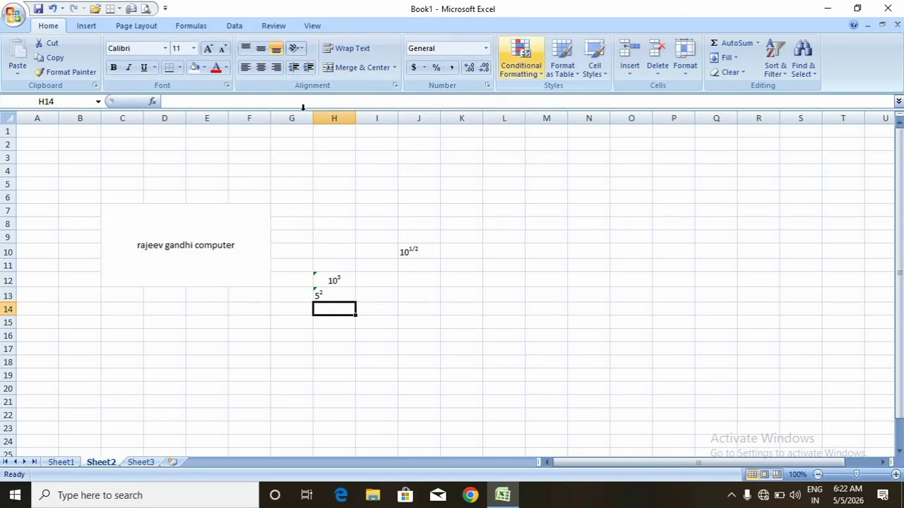
Open the recent workbook "excel tab" and clear the contents of B2:H8 on Sheet1, keeping the headings.
left_click(5, 20)
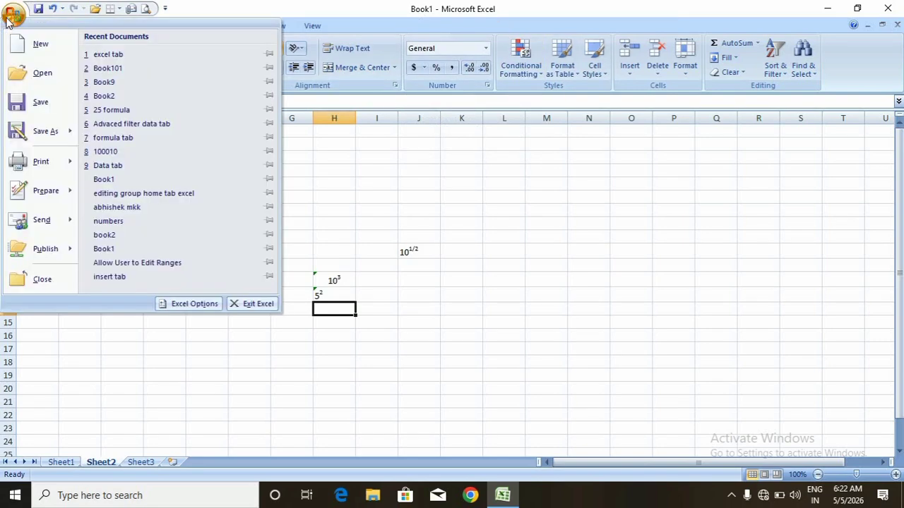
left_click(120, 54)
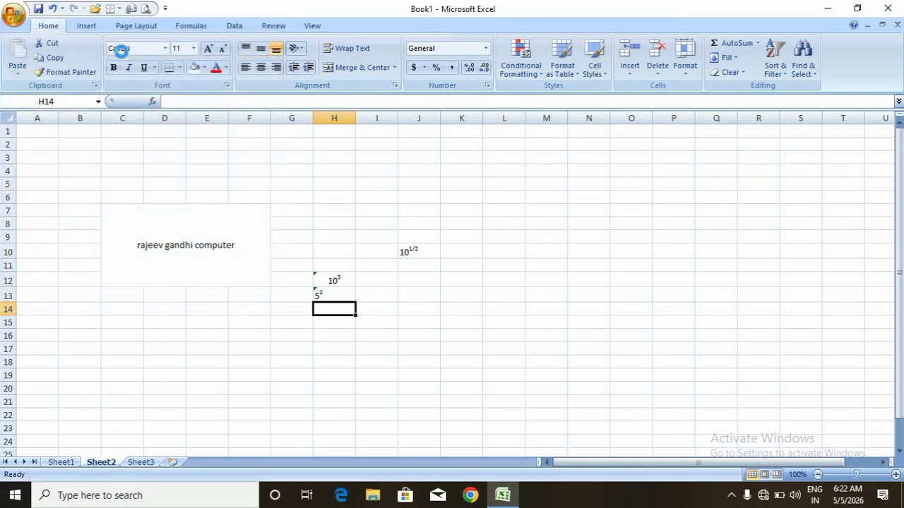
left_click(65, 145)
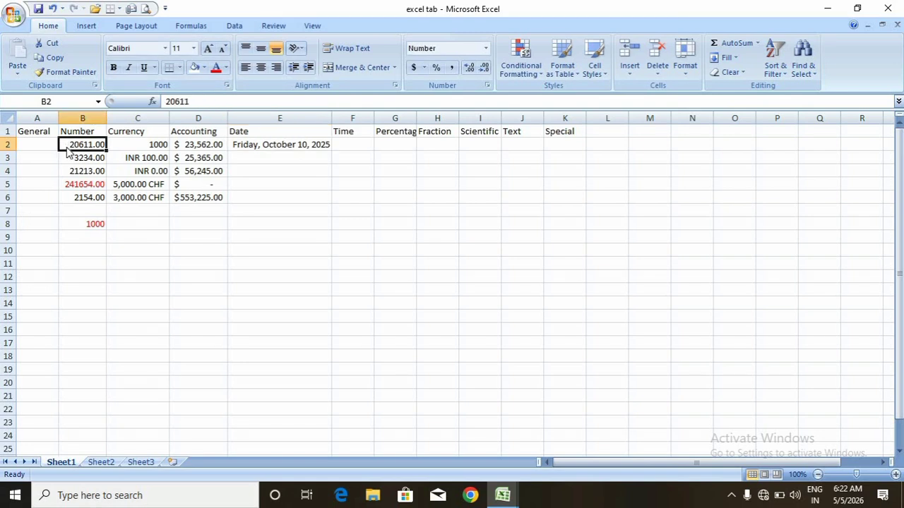
key("shift+Right")
key("shift+Right")
key("shift+Right")
key("shift+Right")
key("shift+Right")
key("shift+Right")
key("shift+Down")
key("shift+Down")
key("shift+Down")
key("shift+Down")
key("shift+Down")
key("shift+Down")
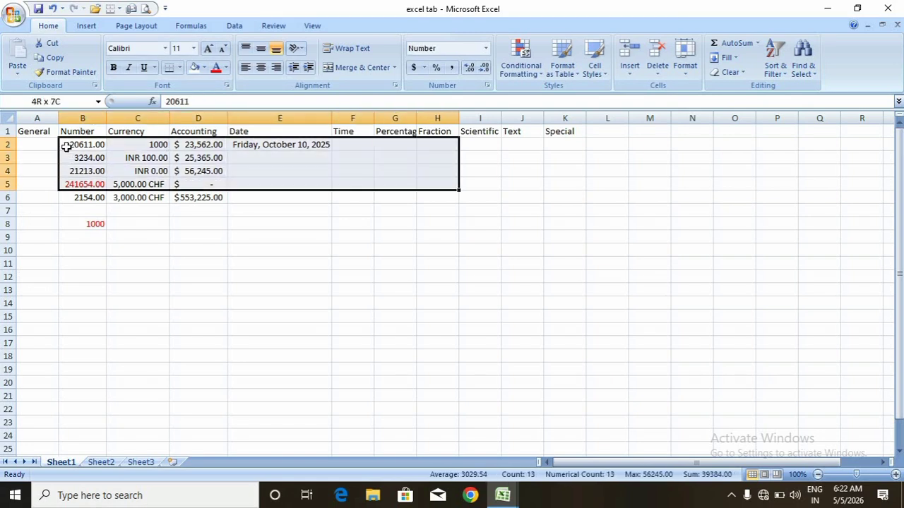
key("Delete")
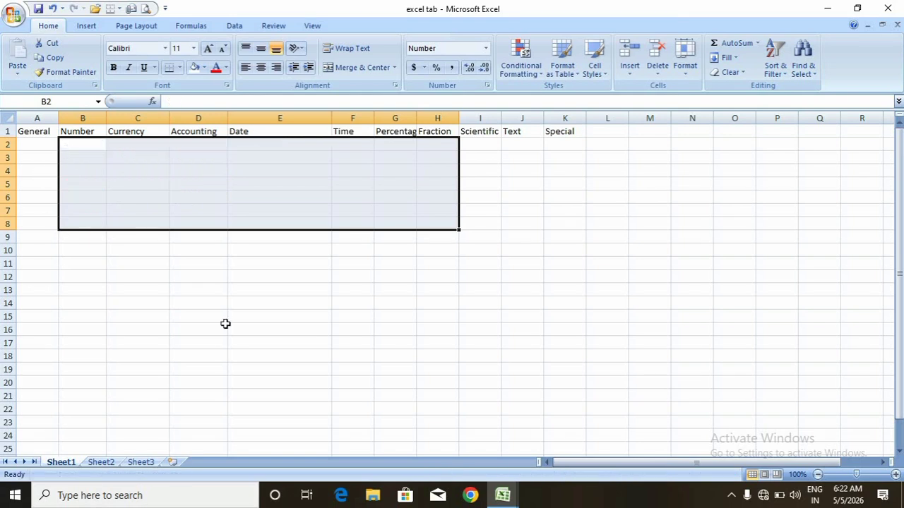
left_click(340, 295)
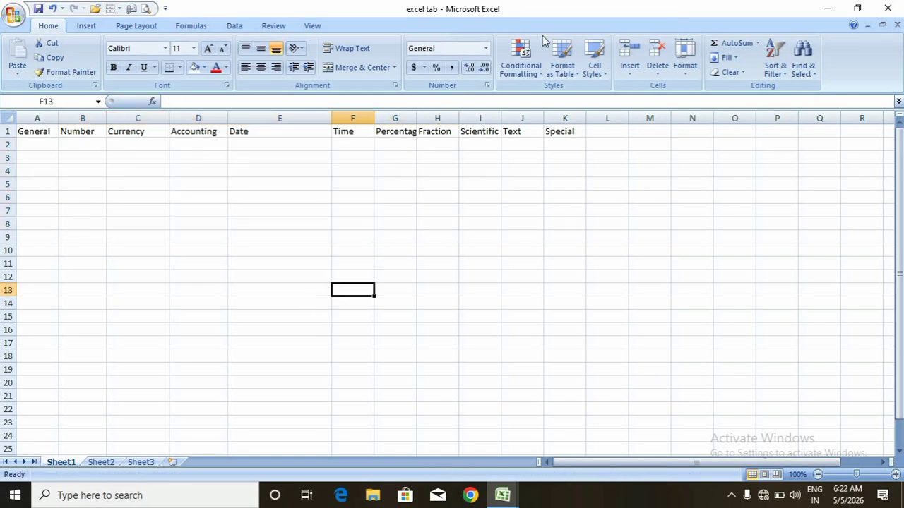
Enter 15000 in cell B2 and 2000 in cell B3 under the Number heading.
left_click(487, 49)
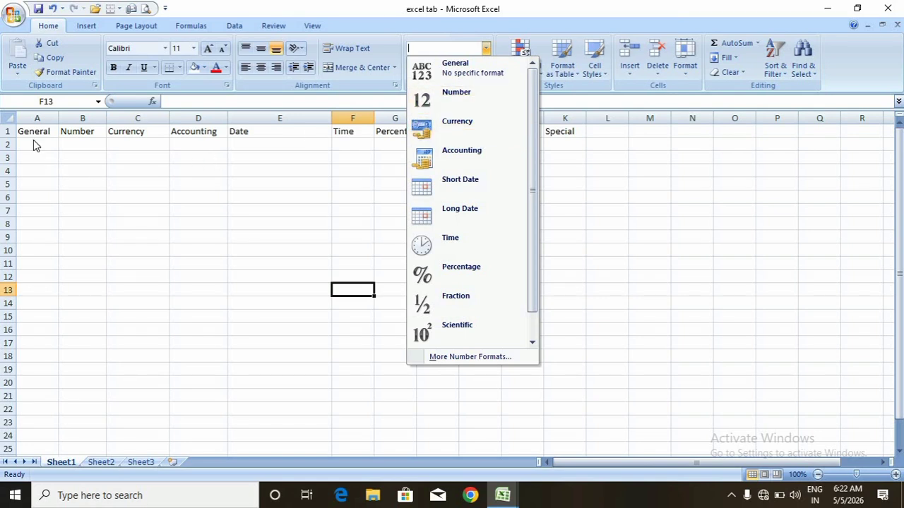
left_click(64, 141)
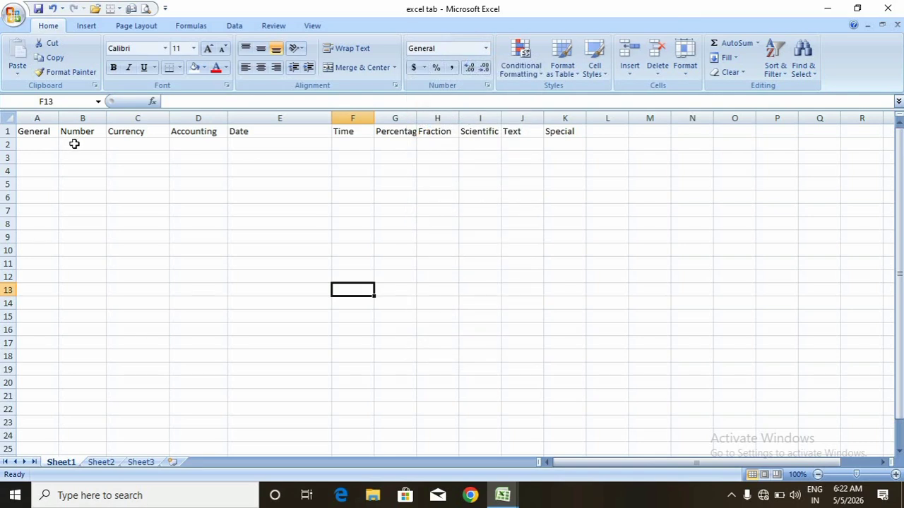
left_click(73, 144)
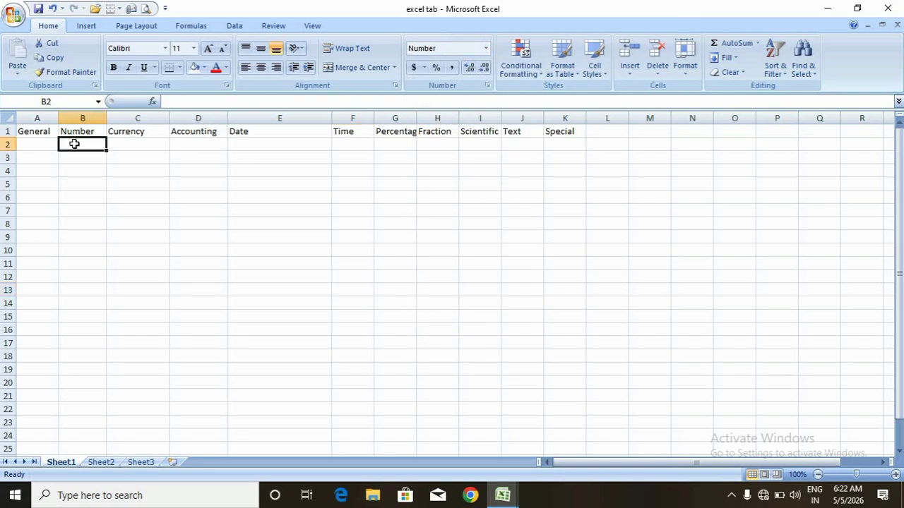
type("15000")
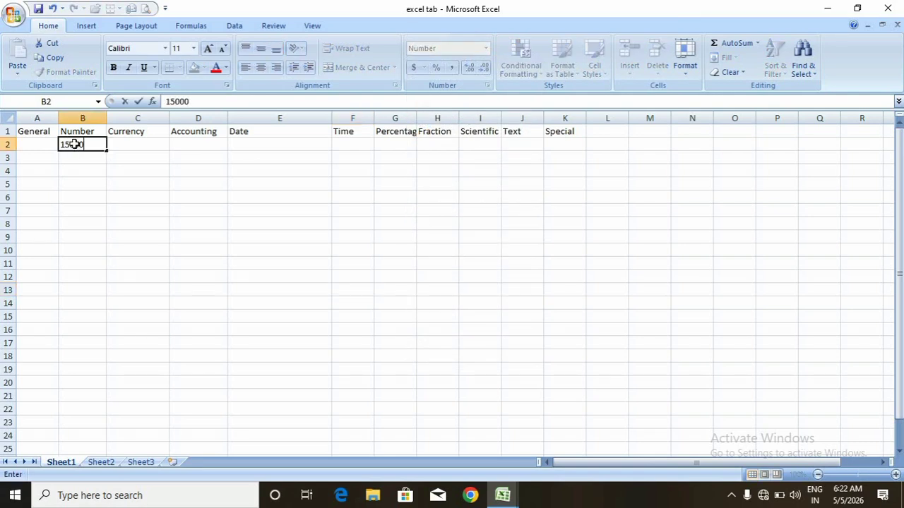
key("Return")
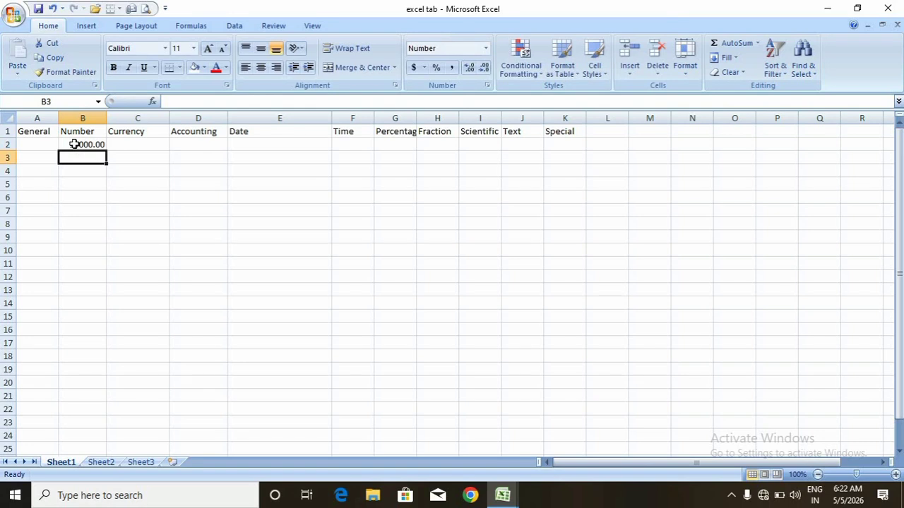
type("2000")
key("Return")
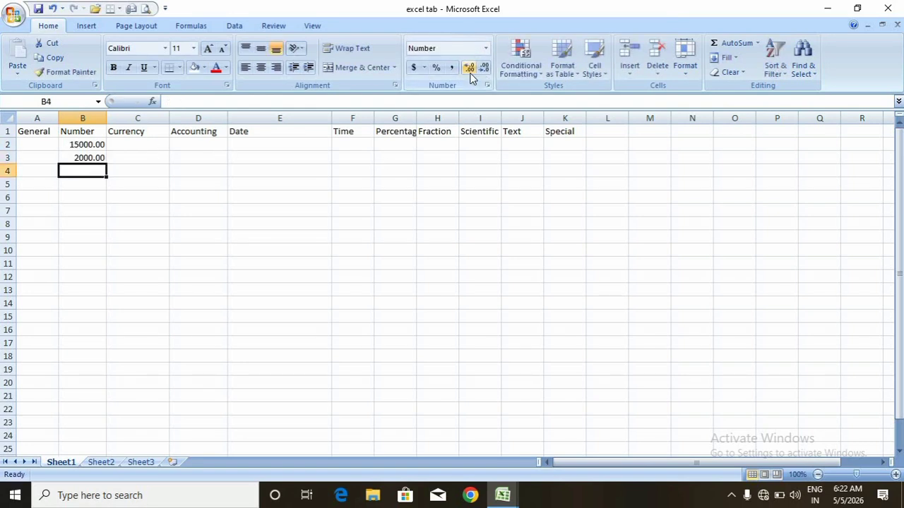
Increase the decimal places of the 15000 in cell B2 to five, and reduce them to none.
key("Up")
key("Up")
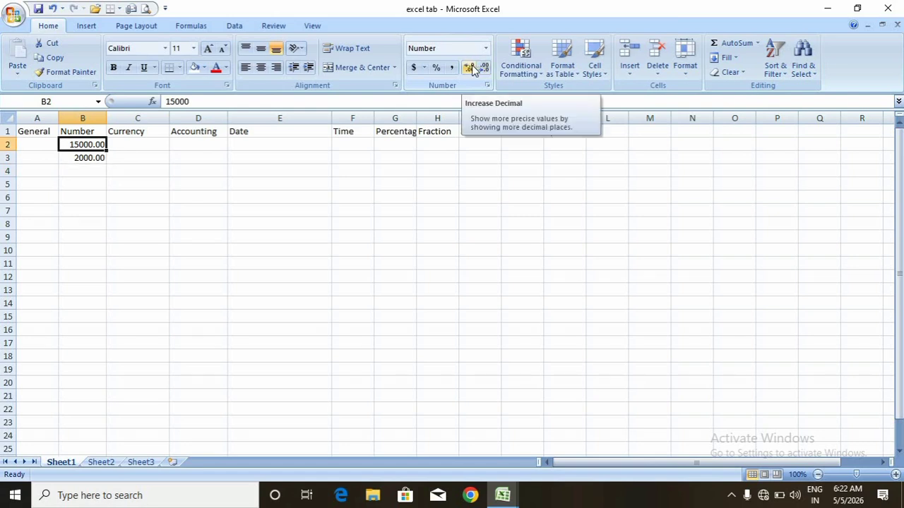
left_click(472, 68)
left_click(472, 67)
left_click(472, 68)
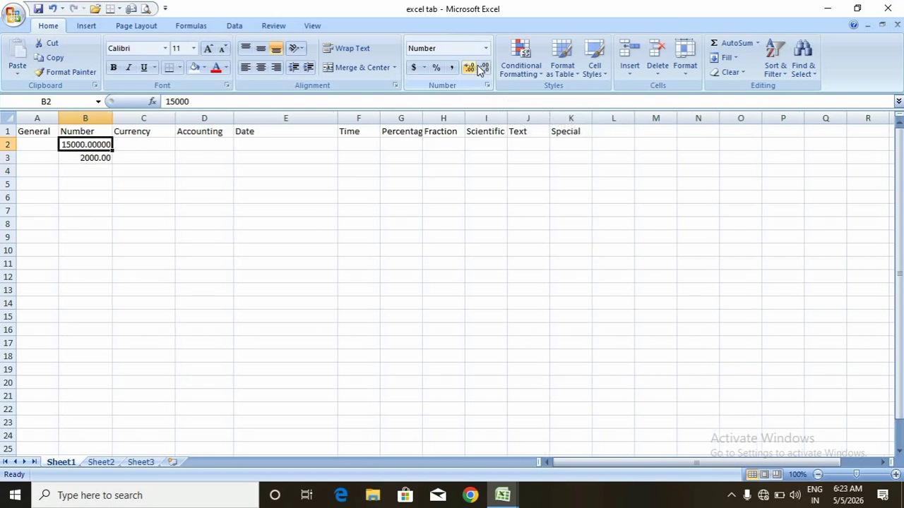
left_click(484, 68)
left_click(484, 68)
left_click(484, 68)
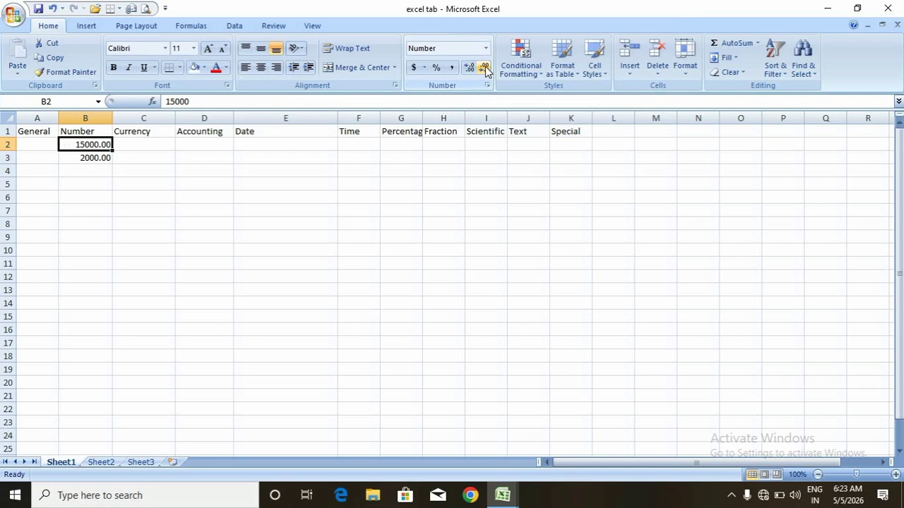
left_click(485, 68)
left_click(485, 68)
Enter 2000 in cell B4 under the Number heading.
left_click(93, 174)
type("2000")
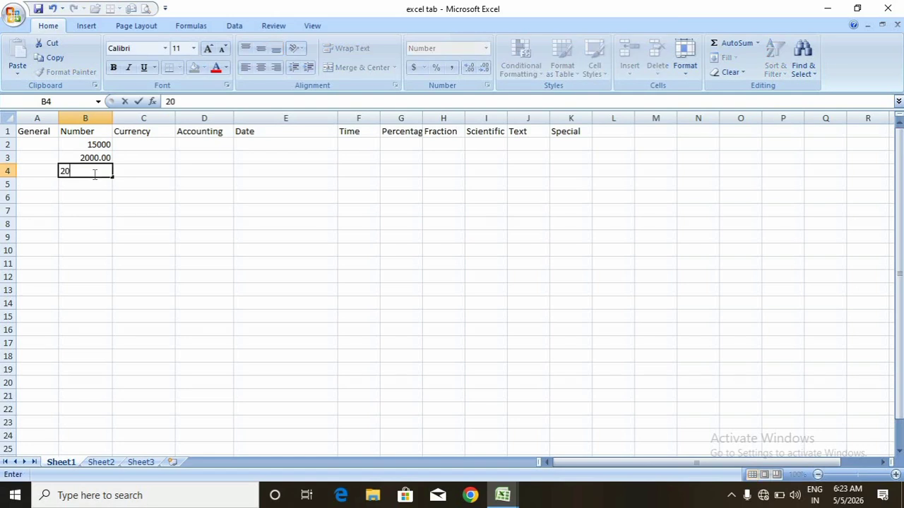
left_click(153, 196)
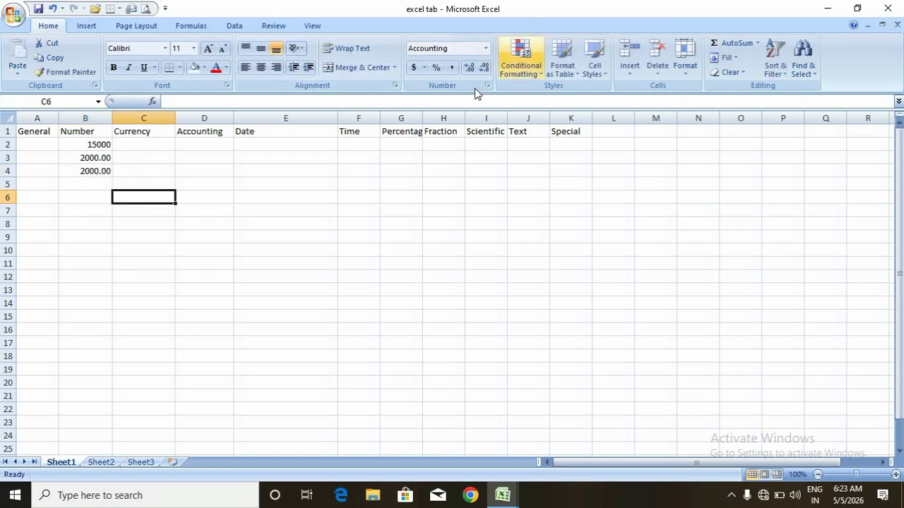
Examine the Number category's decimal, separator and negative-number options in the Format Cells dialog, and close it without applying anything.
left_click(486, 48)
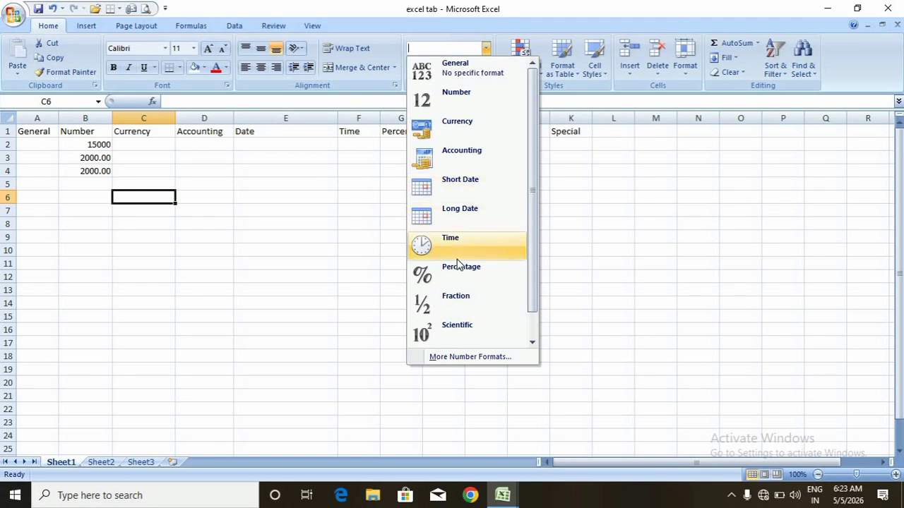
left_click(454, 357)
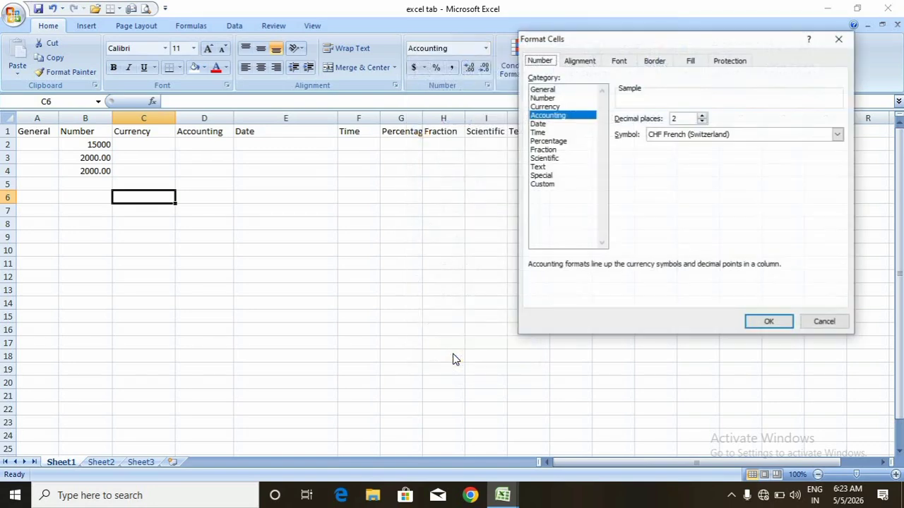
left_click(543, 98)
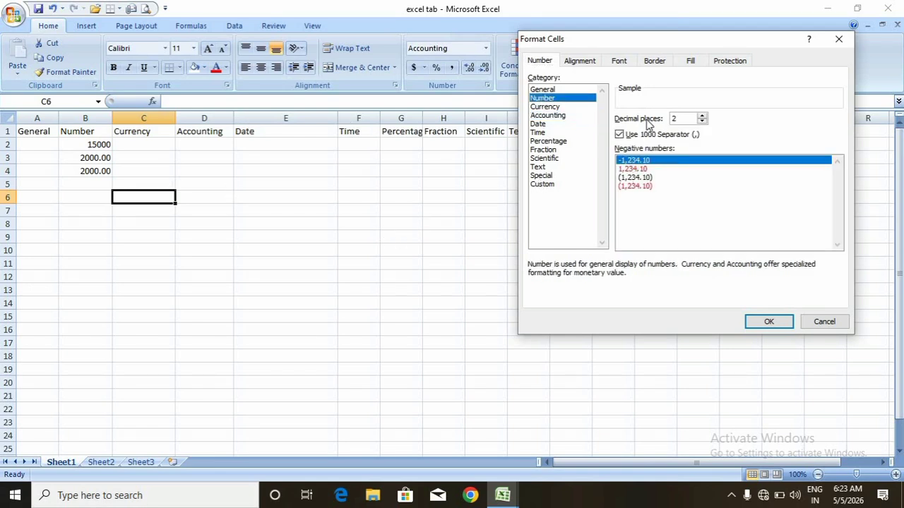
left_click(837, 324)
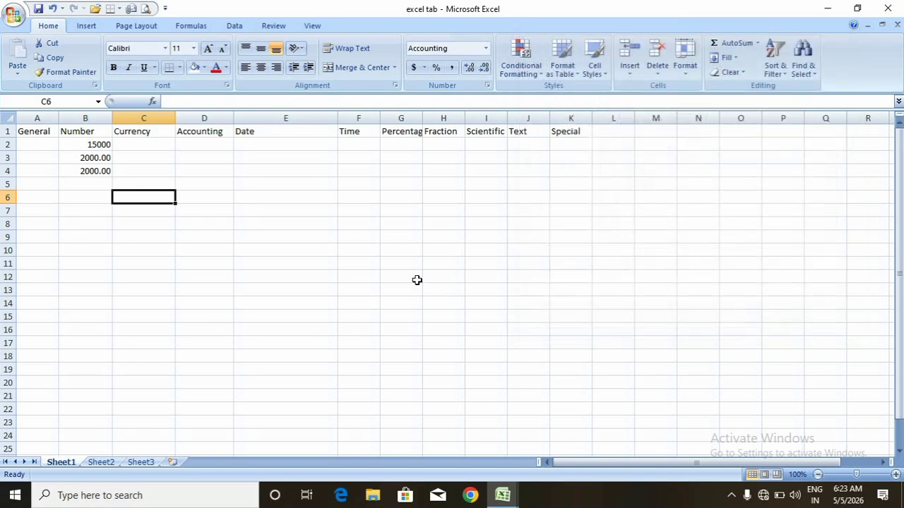
Change the value in cell B4 to -2000.
left_click(87, 171)
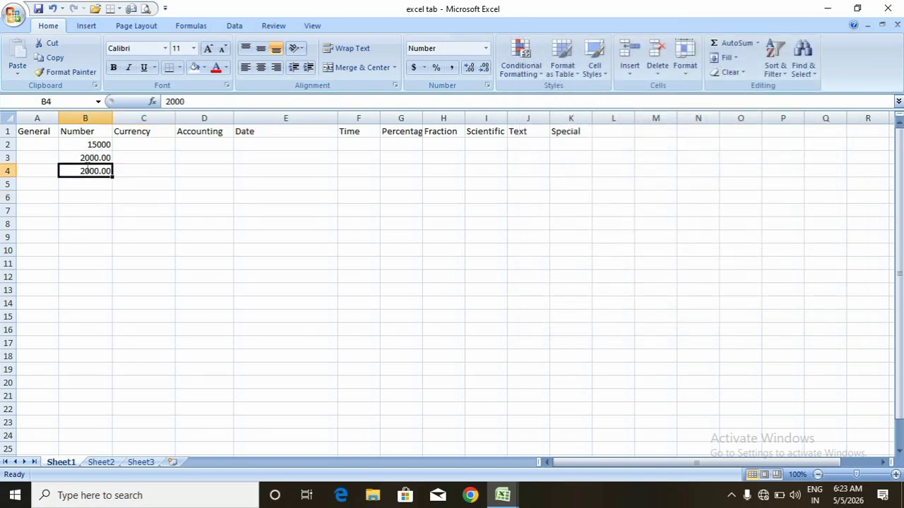
double_click(87, 172)
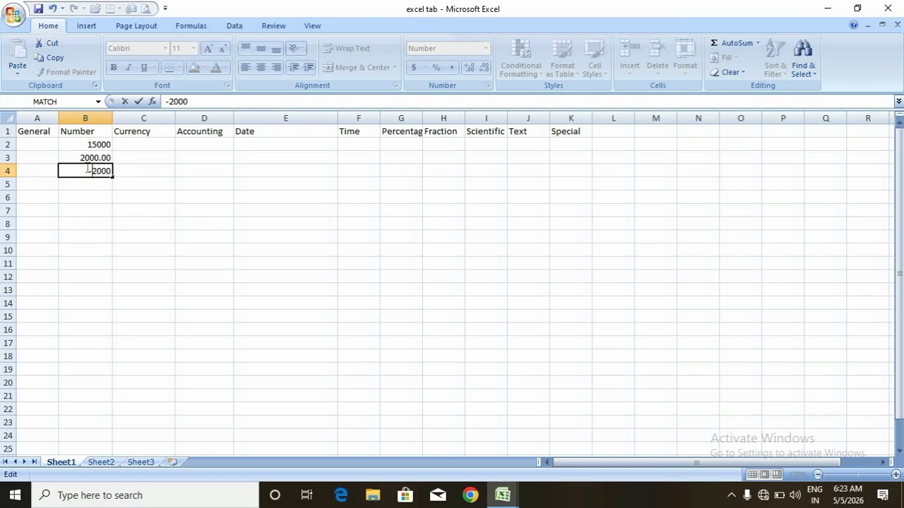
key("Return")
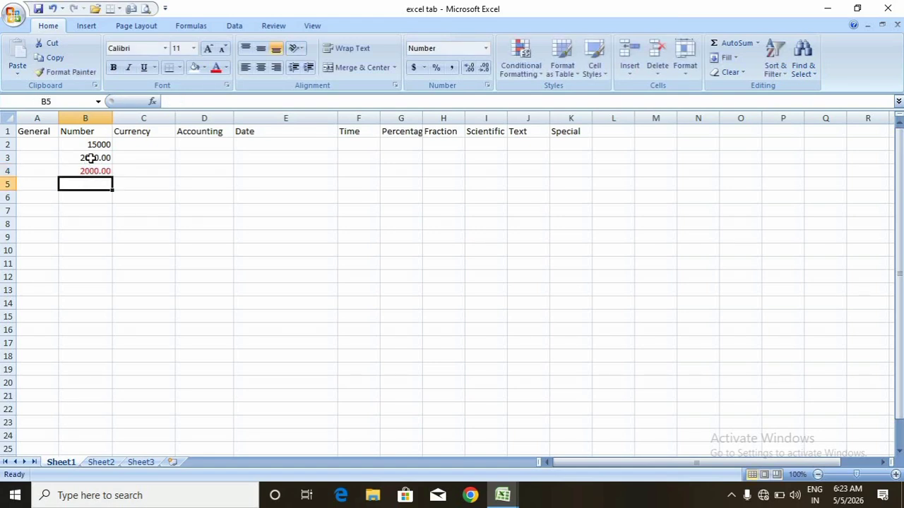
Set the number format of cells B2:B13 to General.
left_click(92, 145)
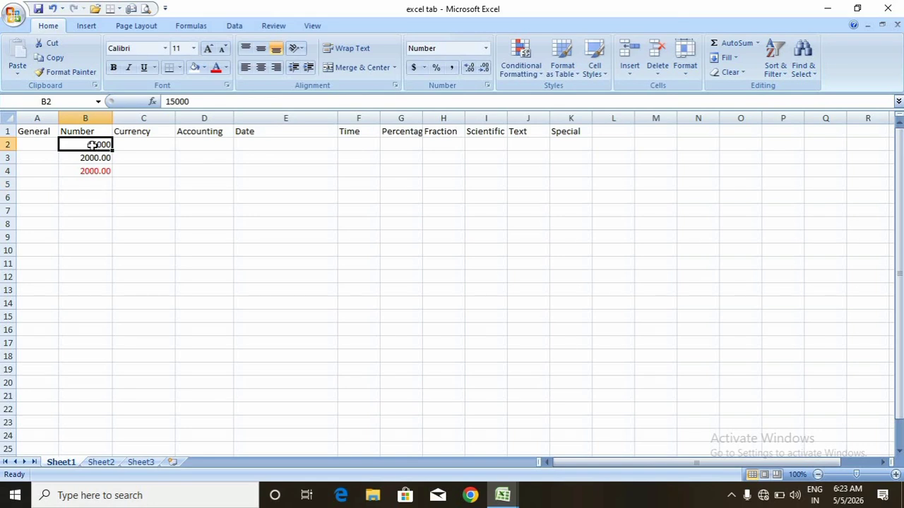
left_click_drag(93, 146, 87, 290)
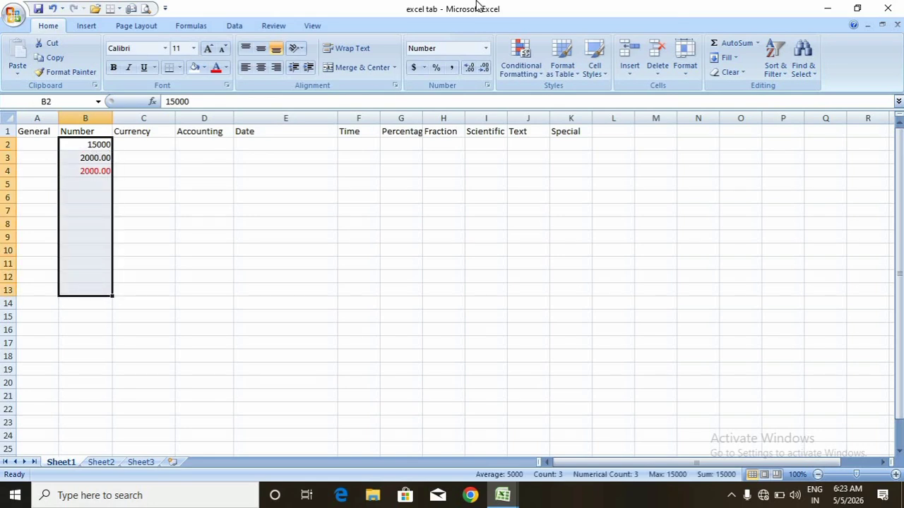
left_click(486, 48)
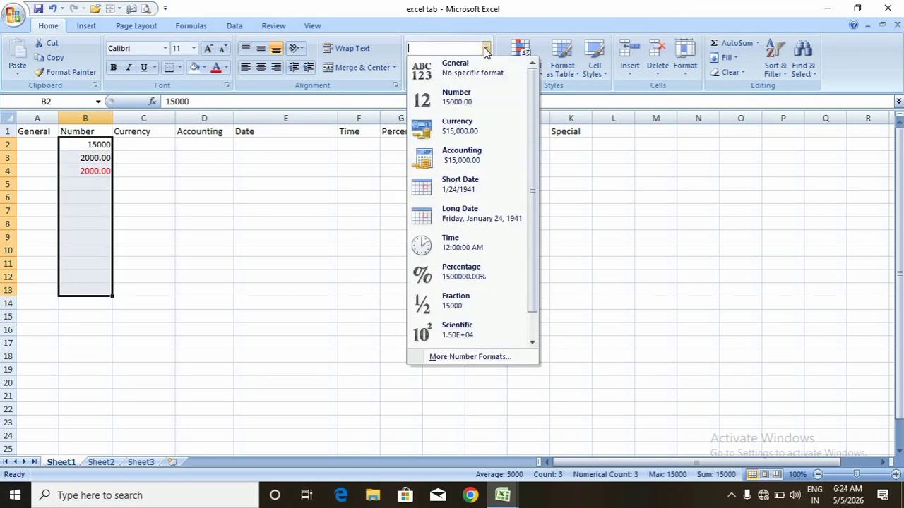
left_click(480, 73)
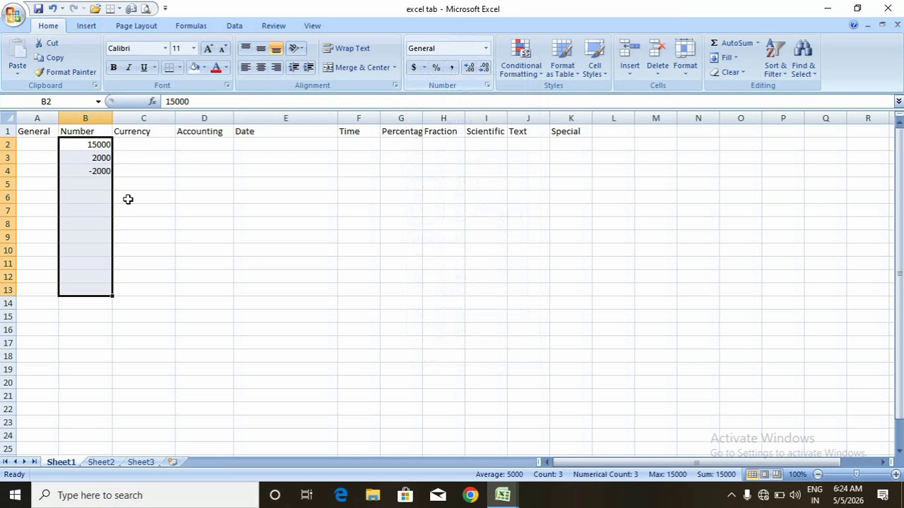
left_click(77, 197)
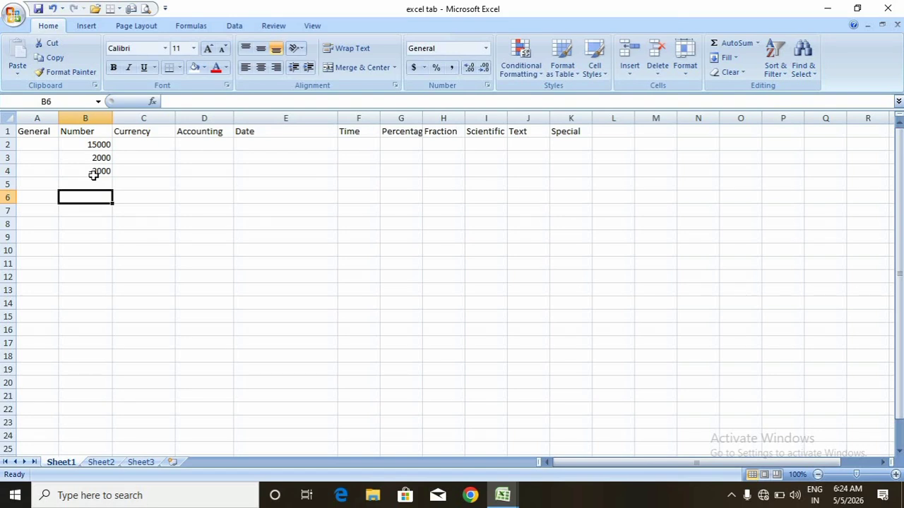
Apply the Number format to cells B2:B8.
left_click(94, 141)
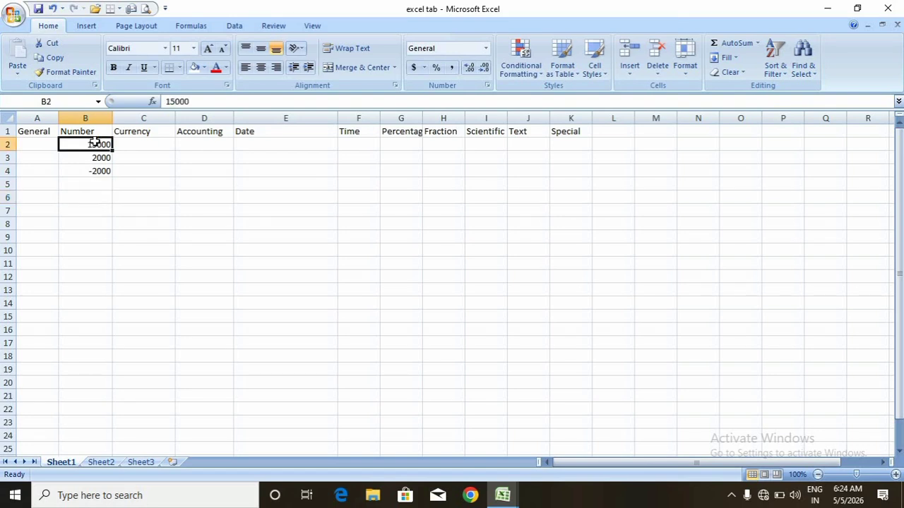
key("shift+Down")
key("shift+Down")
key("shift+Down")
key("shift+Down")
key("shift+Down")
key("shift+Down")
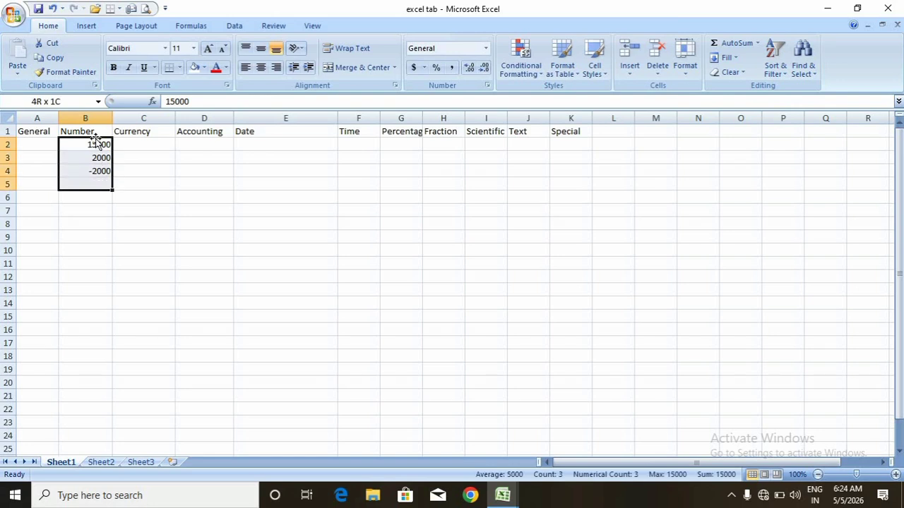
left_click(485, 49)
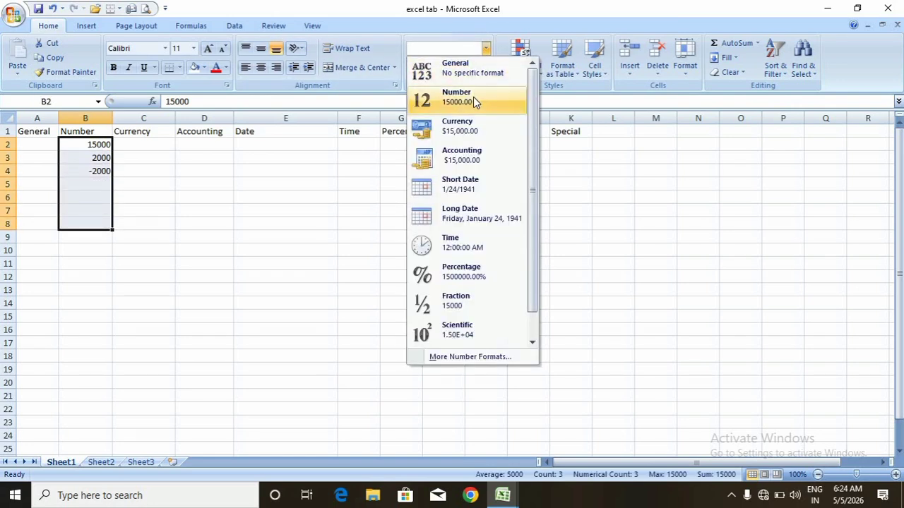
left_click(474, 96)
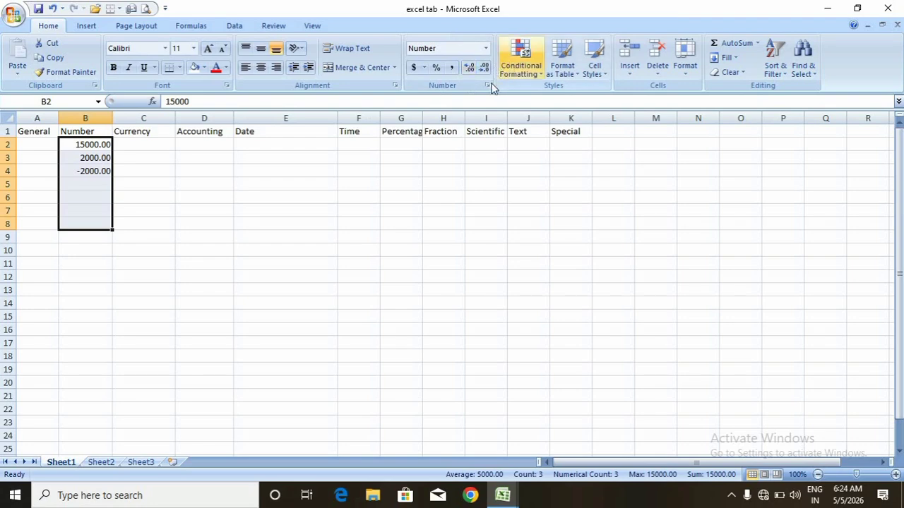
Format B2:B8 with the 1000 separator and show negative numbers in red without a minus sign.
left_click(487, 86)
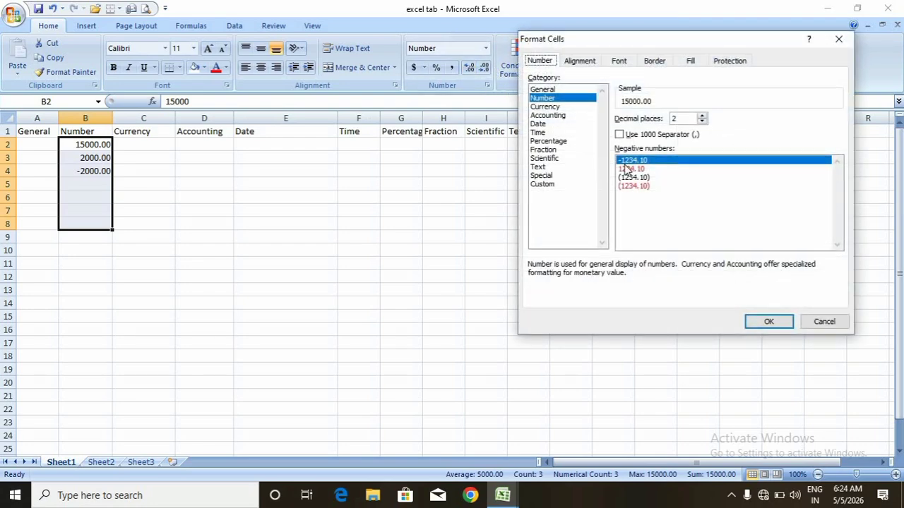
left_click(619, 135)
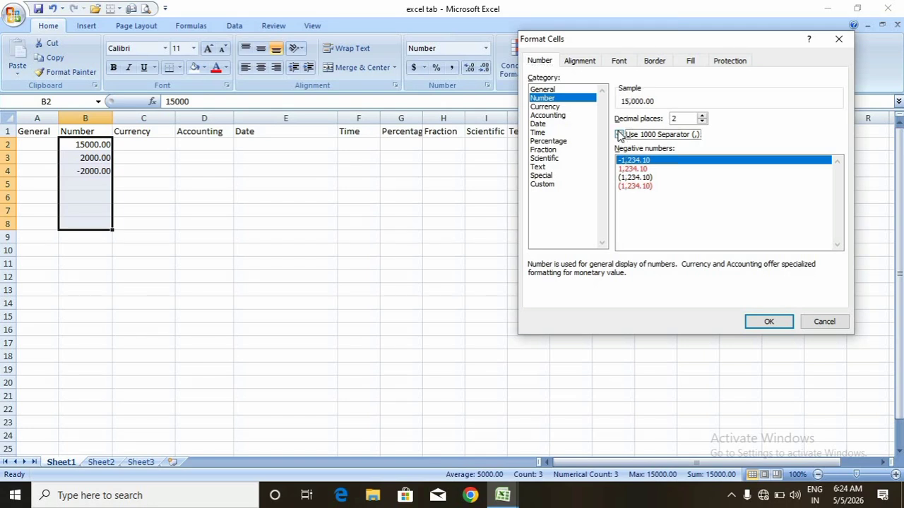
left_click(634, 169)
left_click(764, 322)
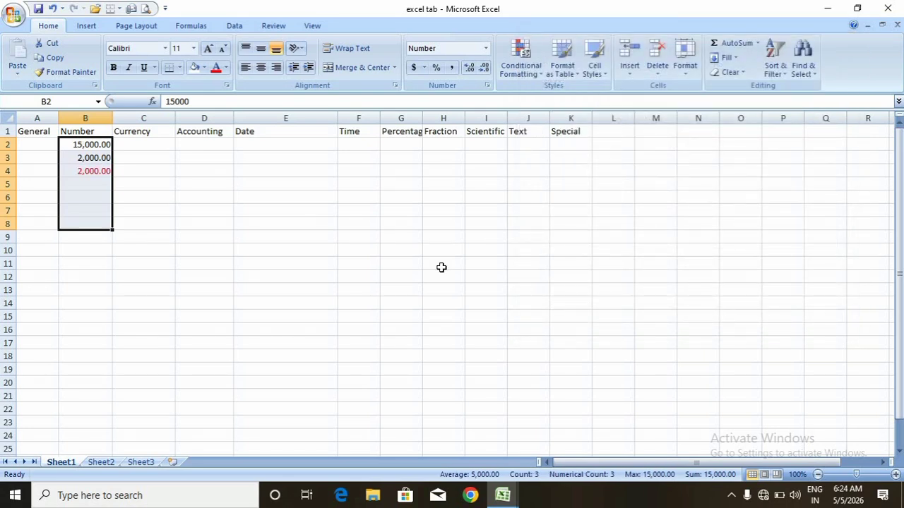
Enter 2000 in cell C2 and 5000 in cell C3 under the Currency heading.
left_click(143, 144)
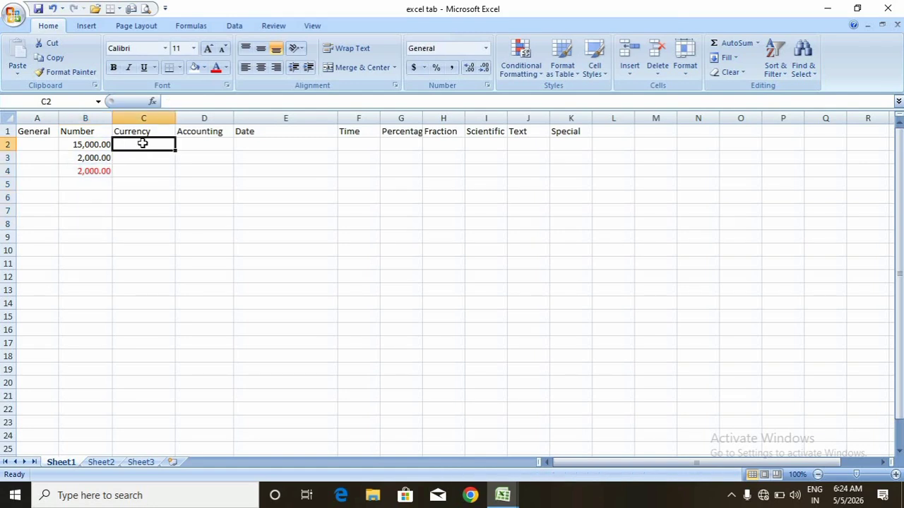
type("2000")
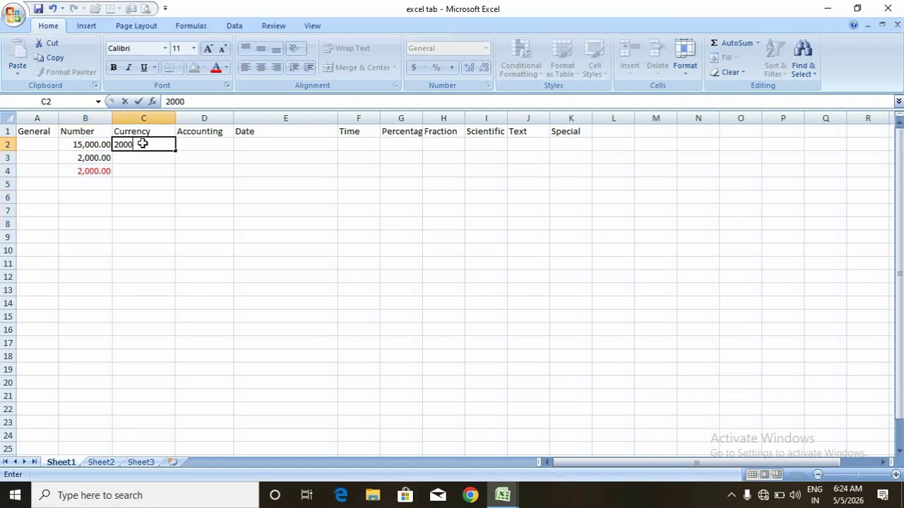
key("Return")
type("5000")
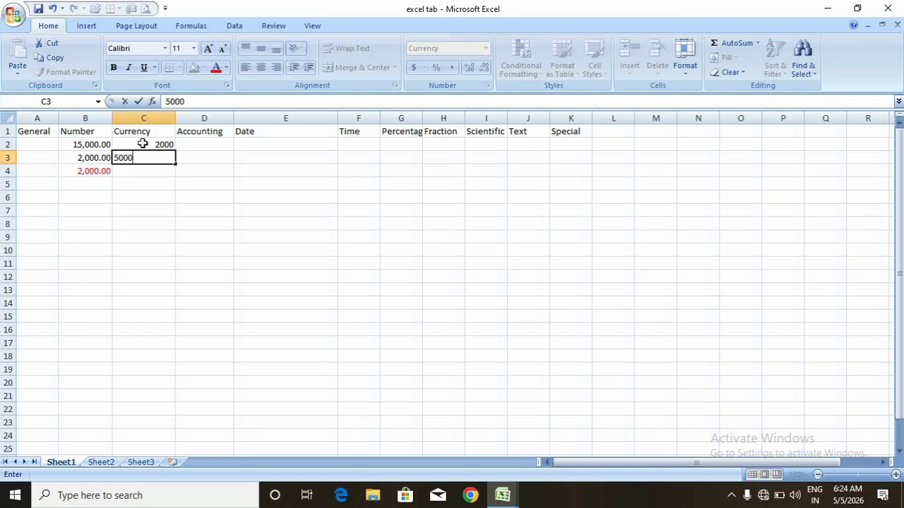
key("Return")
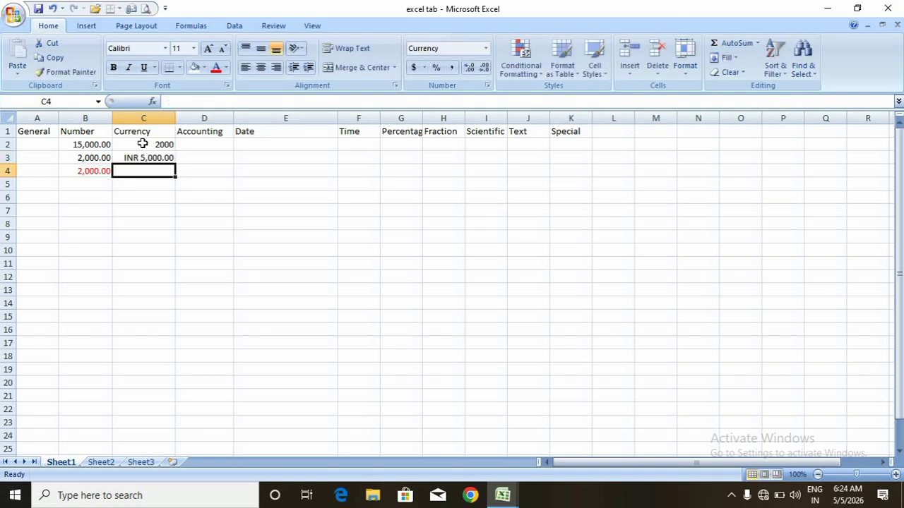
View the Currency format options for cells C2:C9 without applying them, and clear the formats of these cells, keeping their contents.
left_click(142, 144)
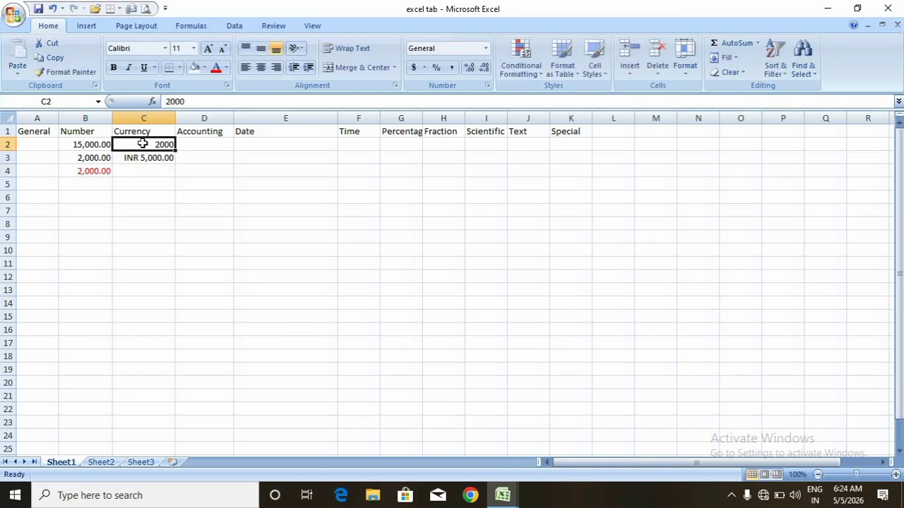
key("shift+Down")
key("shift+Down")
key("shift+Down")
key("shift+Down")
key("shift+Down")
key("shift+Down")
key("shift+Down")
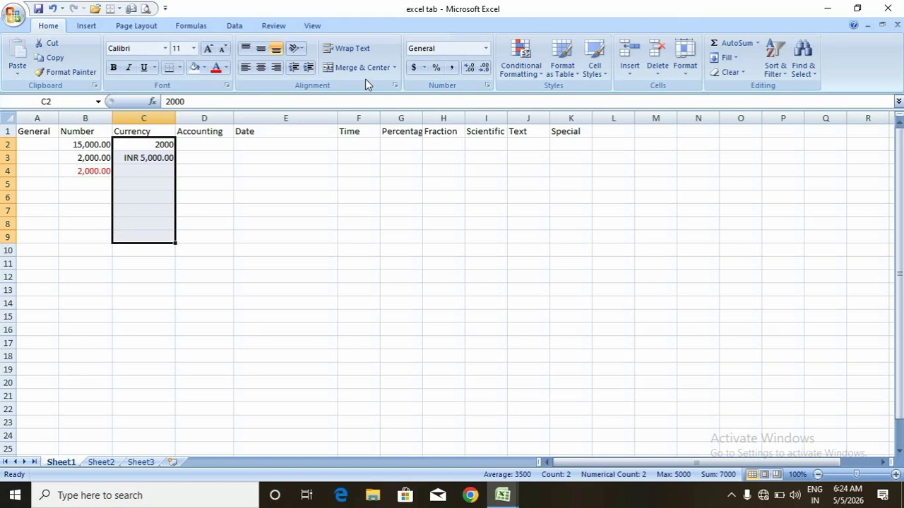
left_click(486, 85)
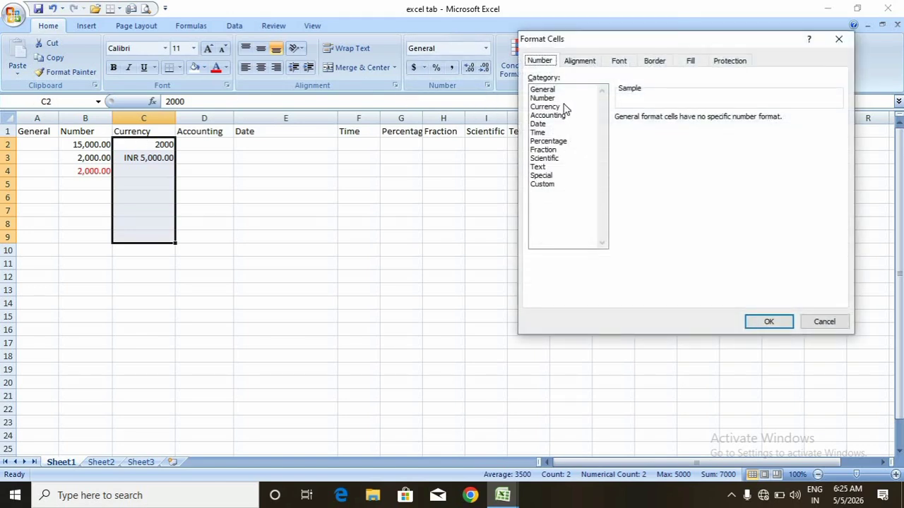
left_click(565, 107)
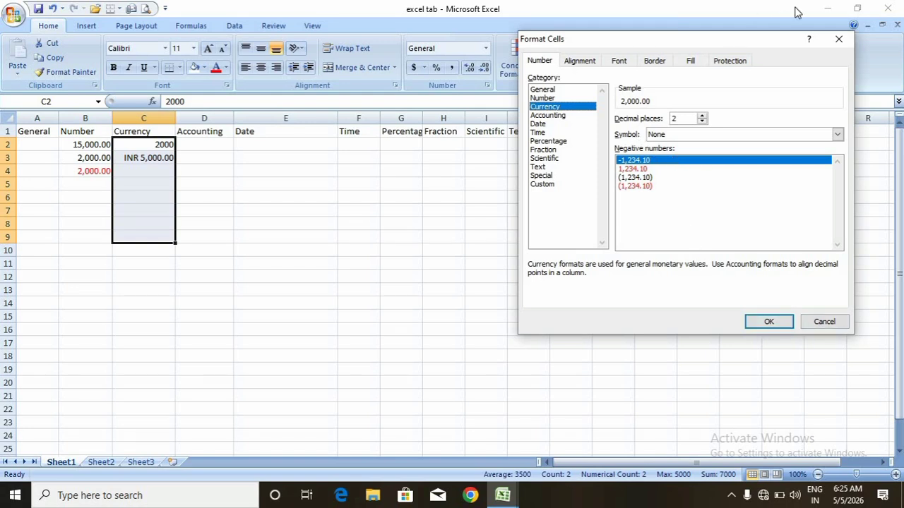
left_click(839, 40)
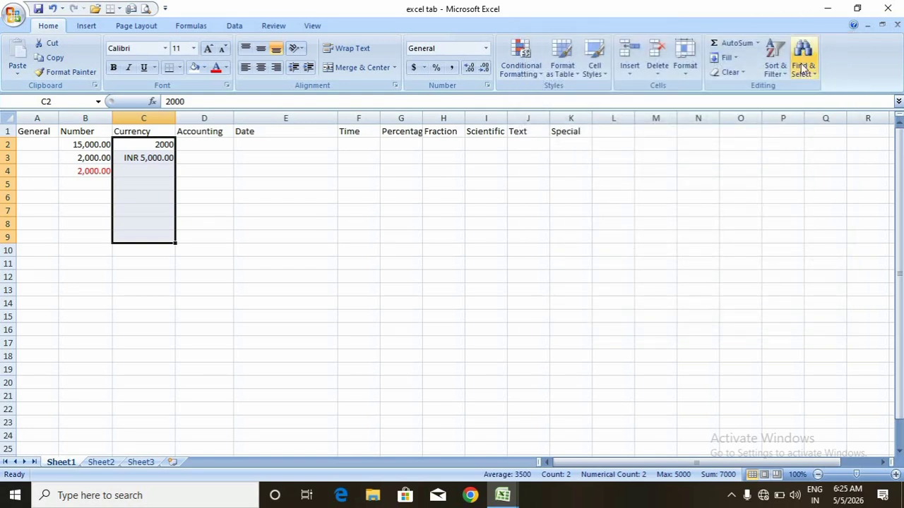
left_click(726, 74)
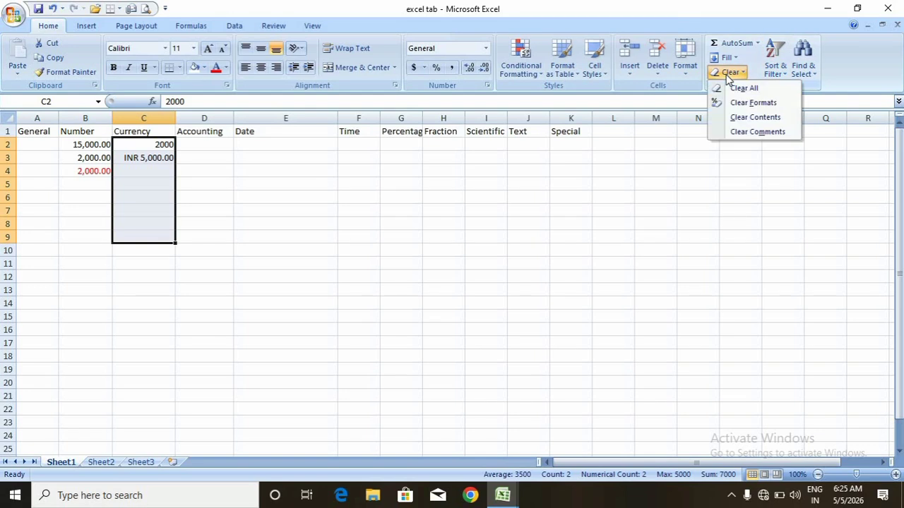
left_click(739, 104)
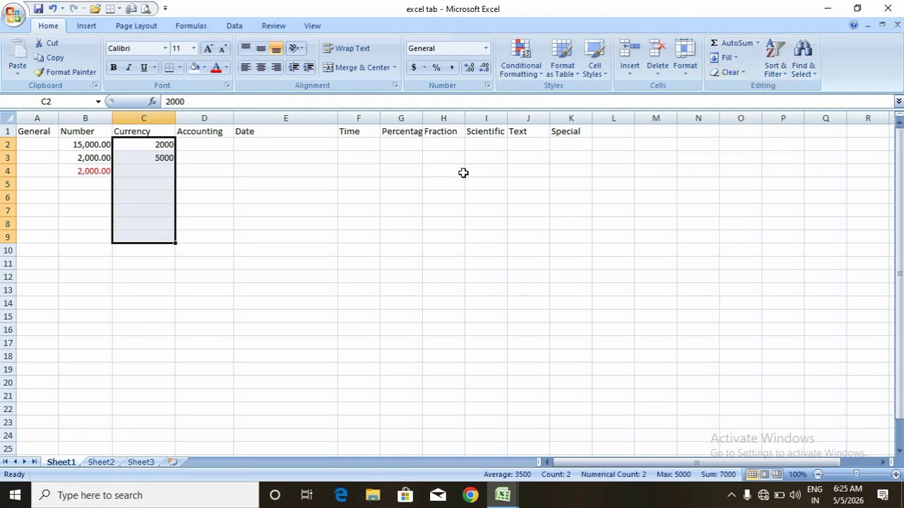
Enter 3000 in cell C4 under the Currency heading.
left_click(156, 169)
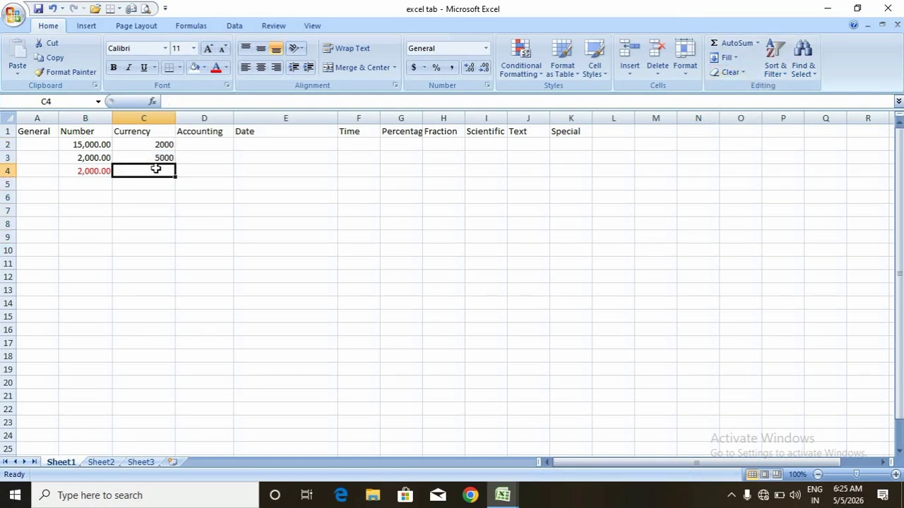
type("3000")
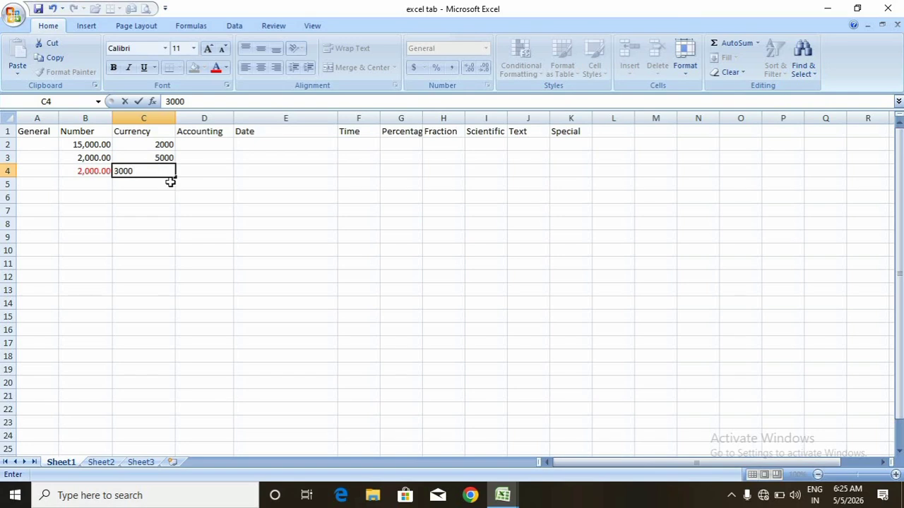
key("Return")
Format cells C2:C4 as Currency with the INR symbol and two decimal places.
left_click(162, 146)
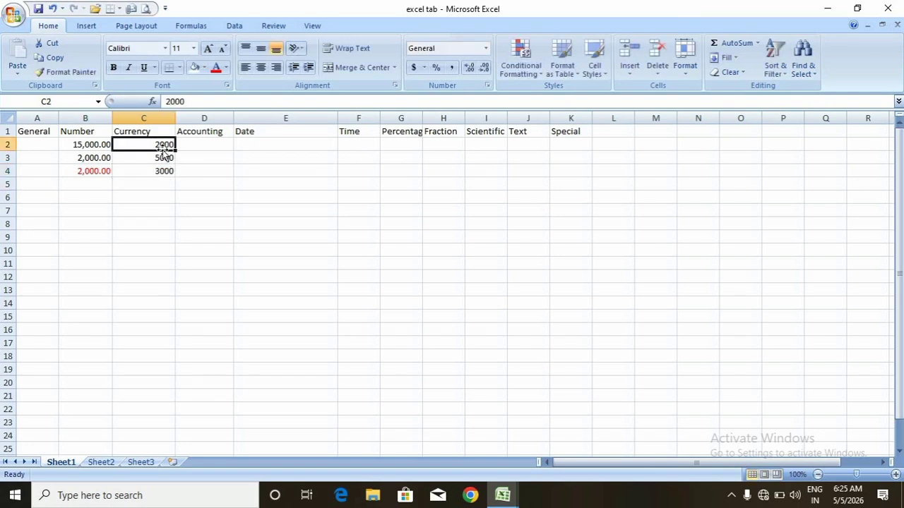
left_click_drag(163, 148, 163, 171)
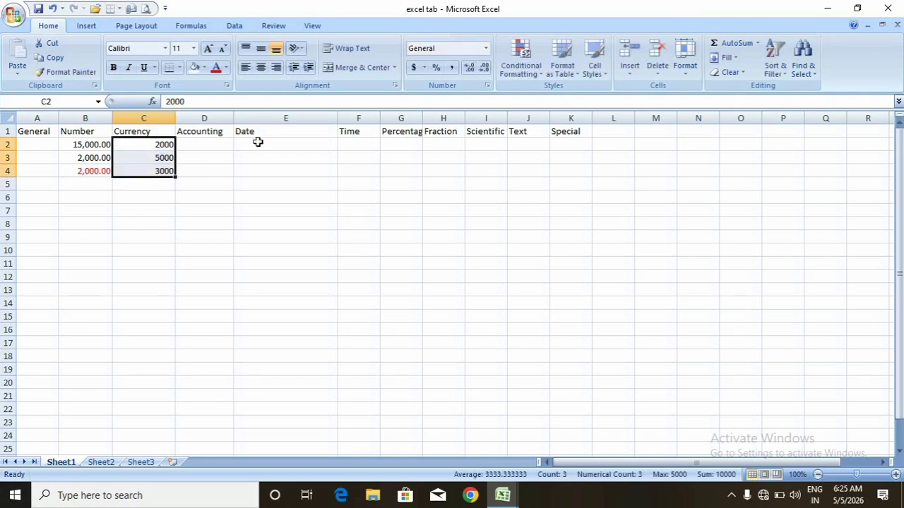
left_click(487, 53)
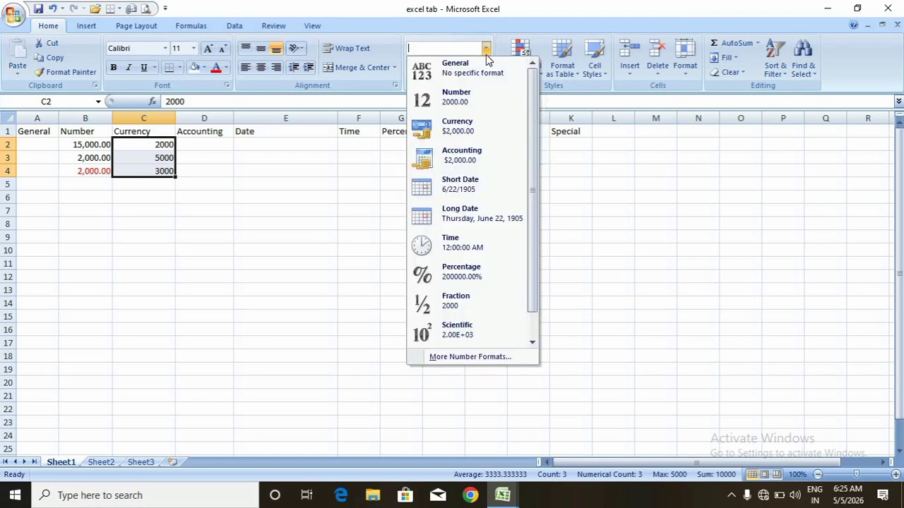
left_click(487, 131)
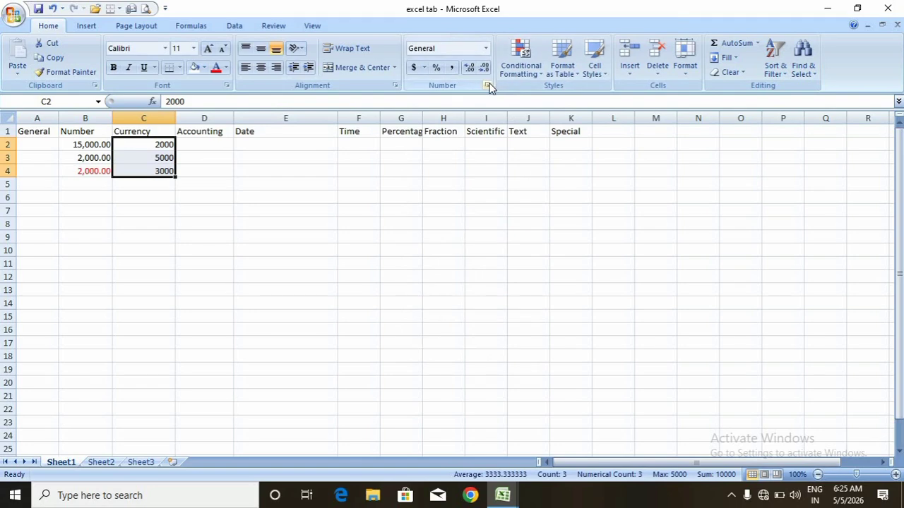
left_click(487, 48)
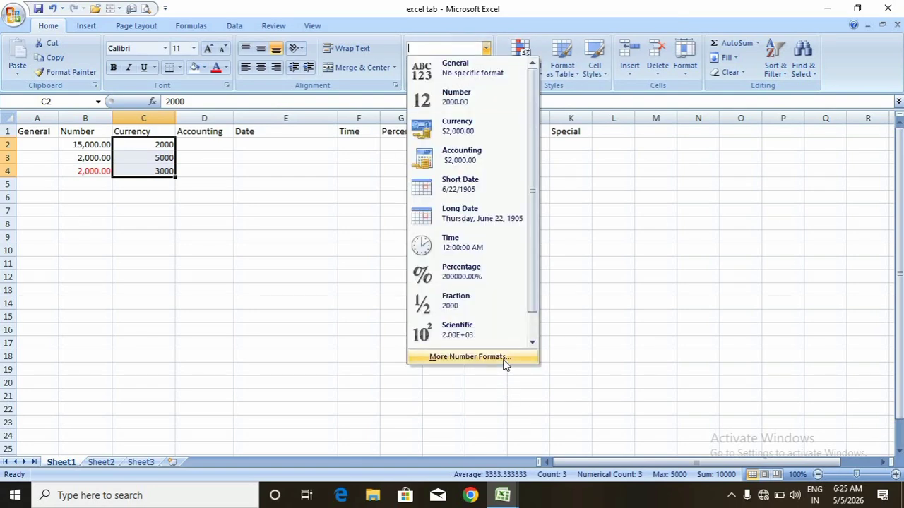
left_click(506, 358)
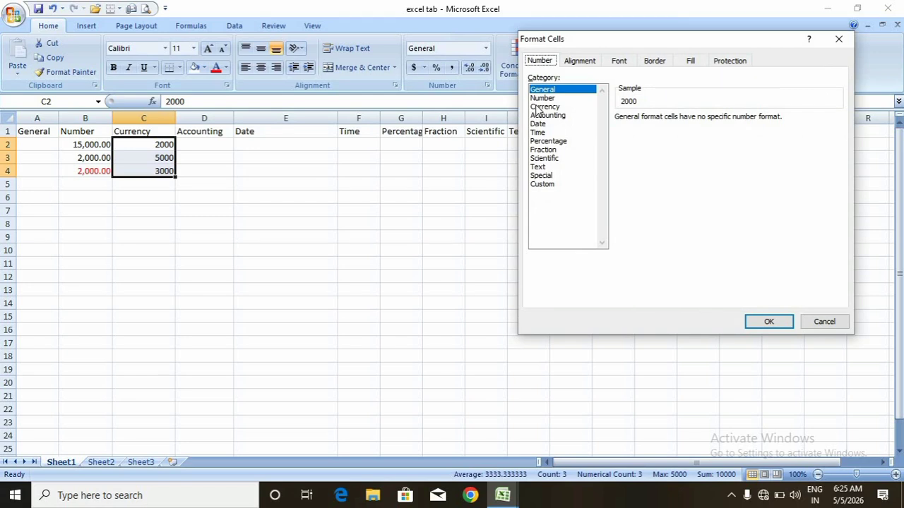
left_click(545, 107)
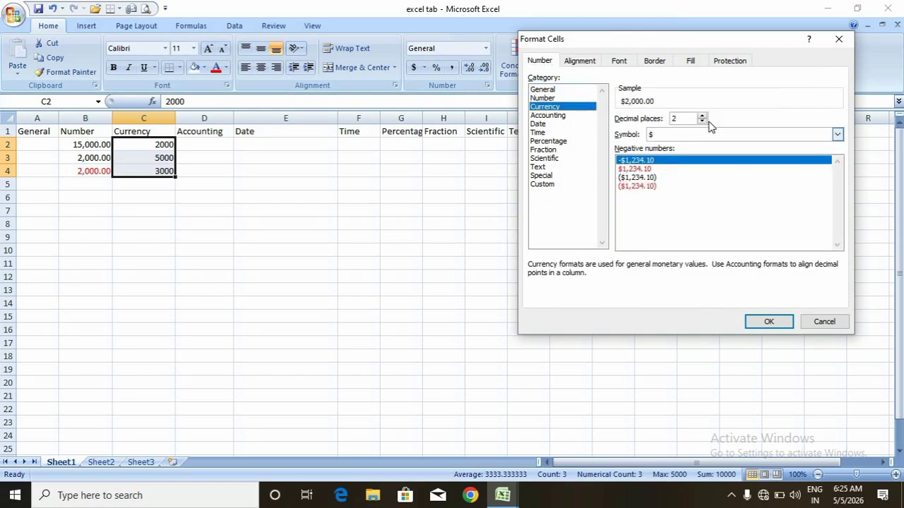
left_click(788, 141)
type("inr")
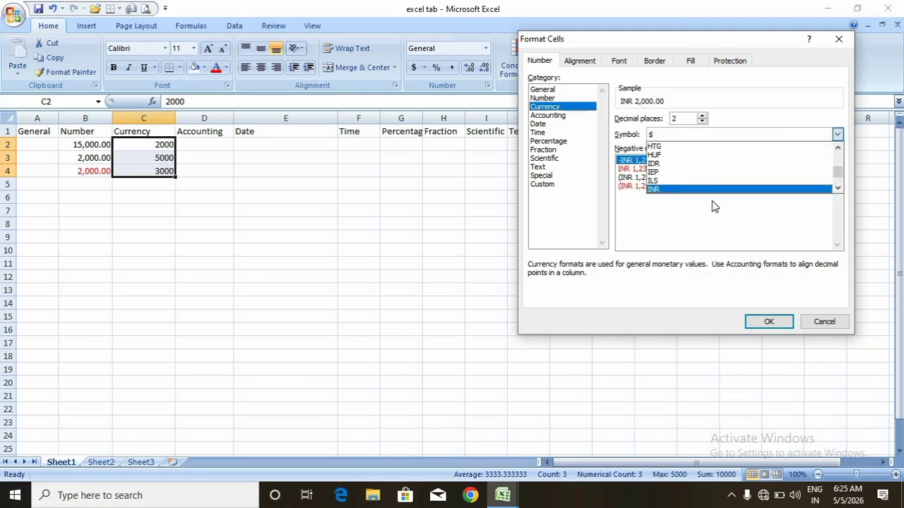
left_click(707, 201)
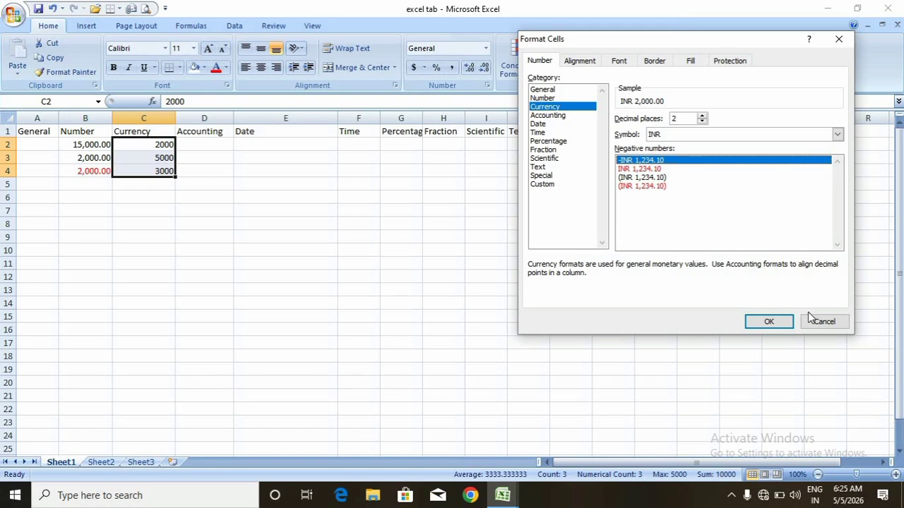
left_click(779, 328)
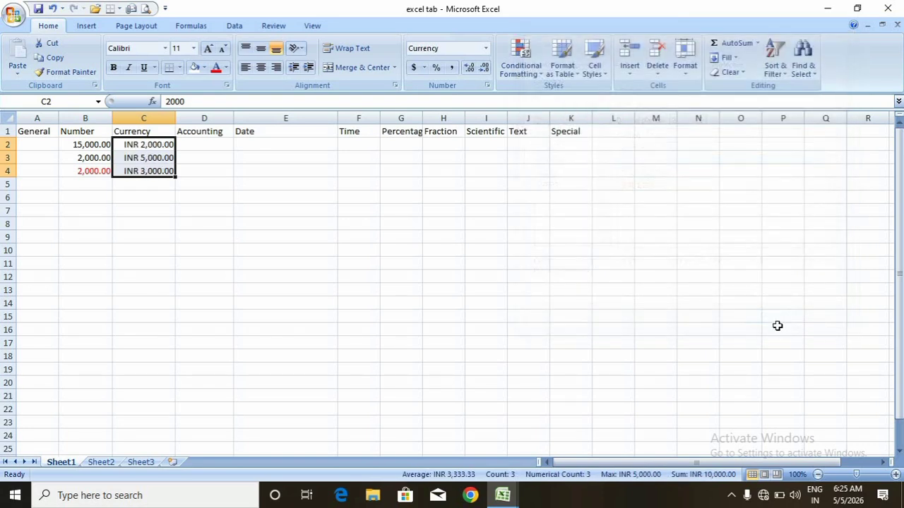
Enter 1200, 5,000 and 25000 in cells C5 to C7 of the Currency column.
left_click(147, 183)
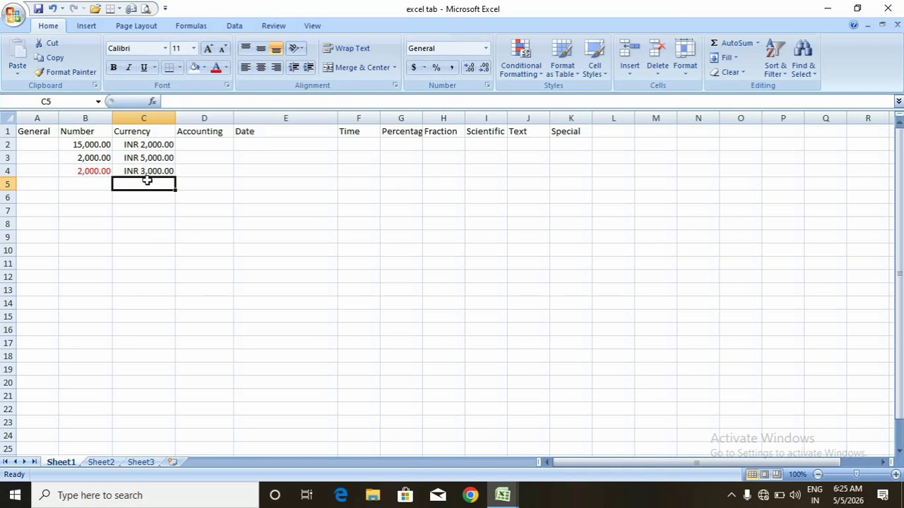
type("1200")
key("Return")
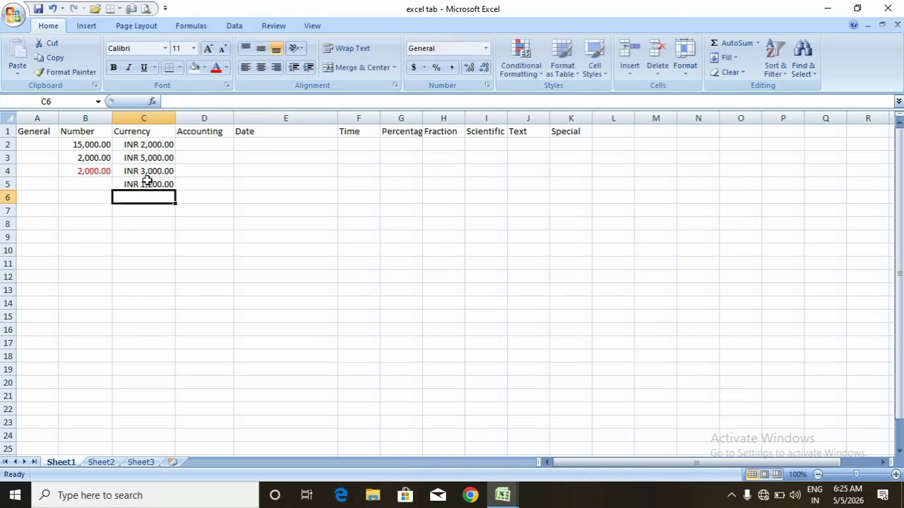
type("5")
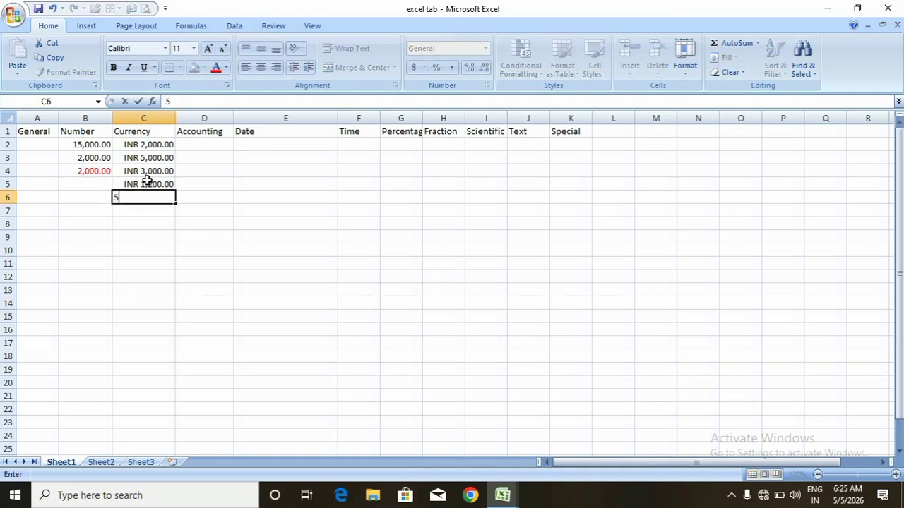
type(",000")
key("Return")
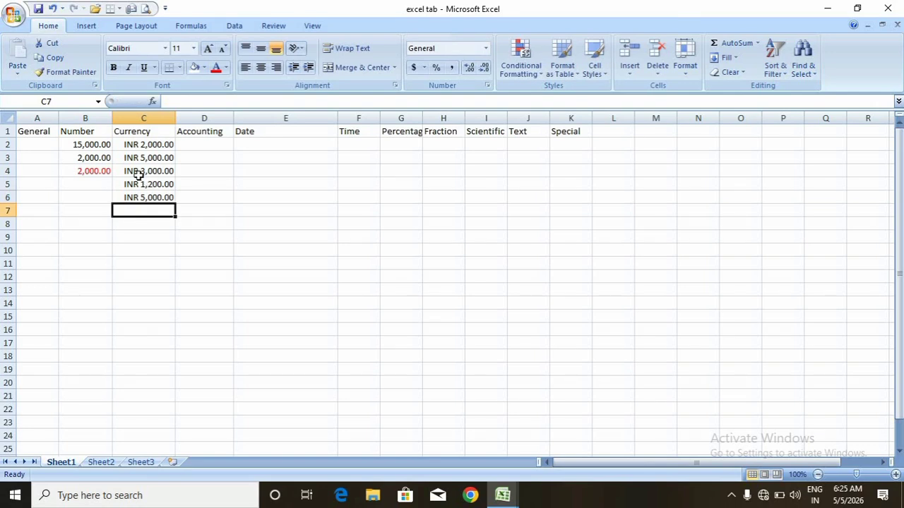
type("25000")
key("Return")
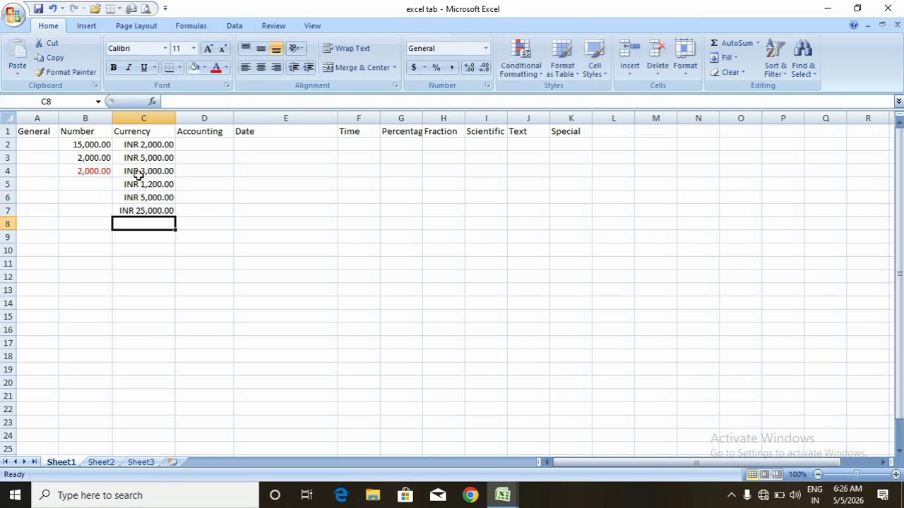
Apply the $ English (United States) accounting format to cells C5:C8.
left_click(139, 184)
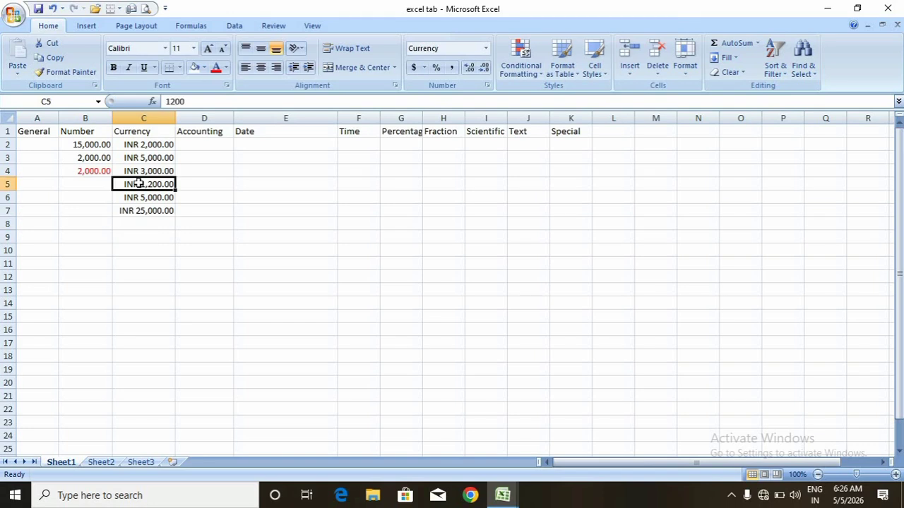
left_click_drag(139, 183, 129, 226)
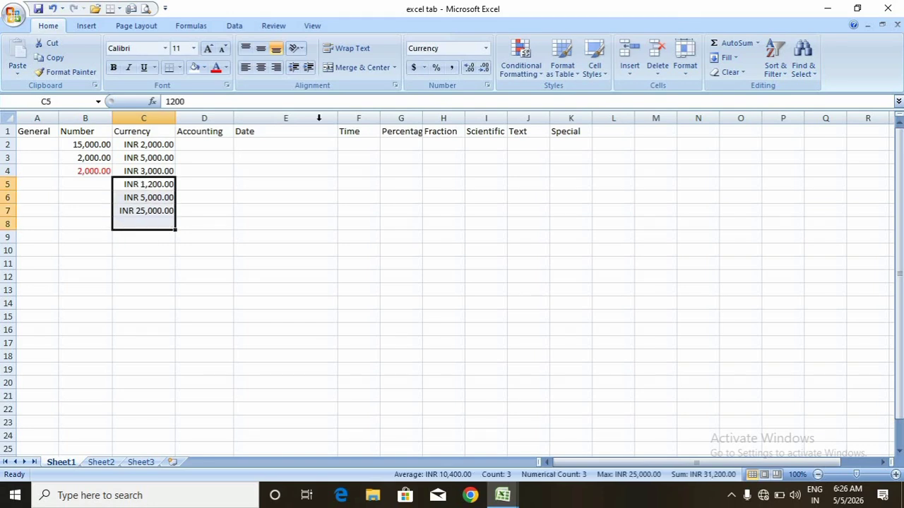
left_click(424, 68)
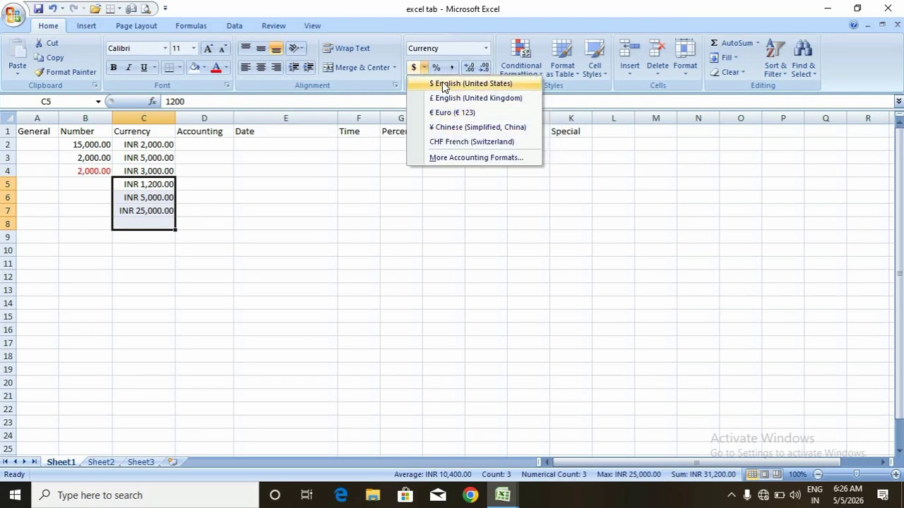
left_click(444, 85)
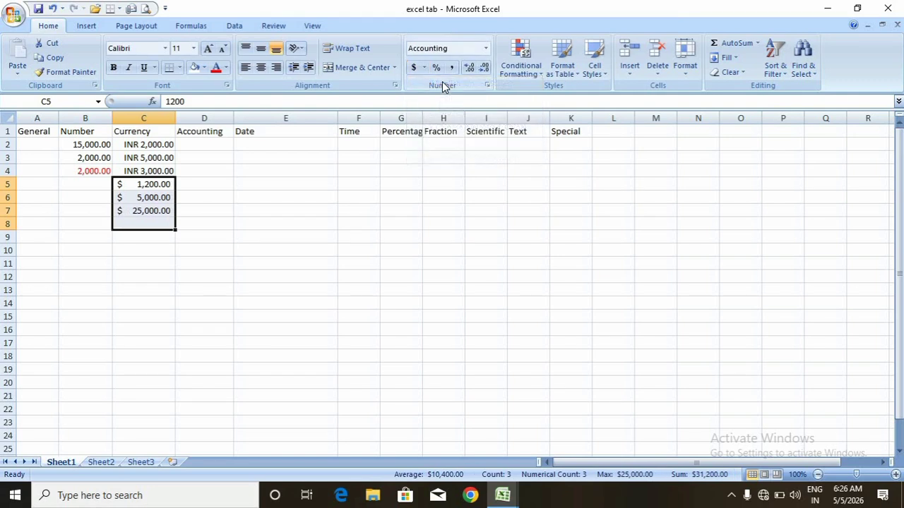
left_click(187, 202)
Enter 1000, 2,500, 230.0, 25 and 253 in cells D2 to D6 under the Accounting heading.
left_click(209, 136)
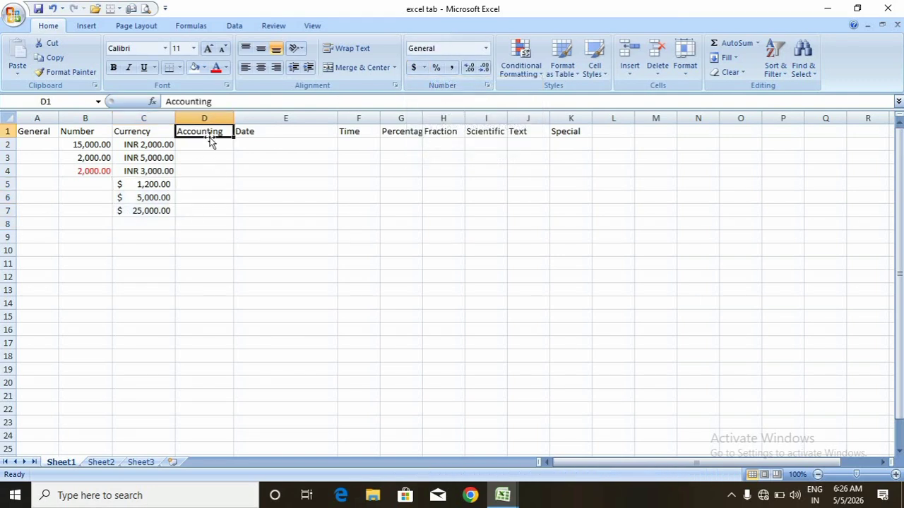
left_click(208, 143)
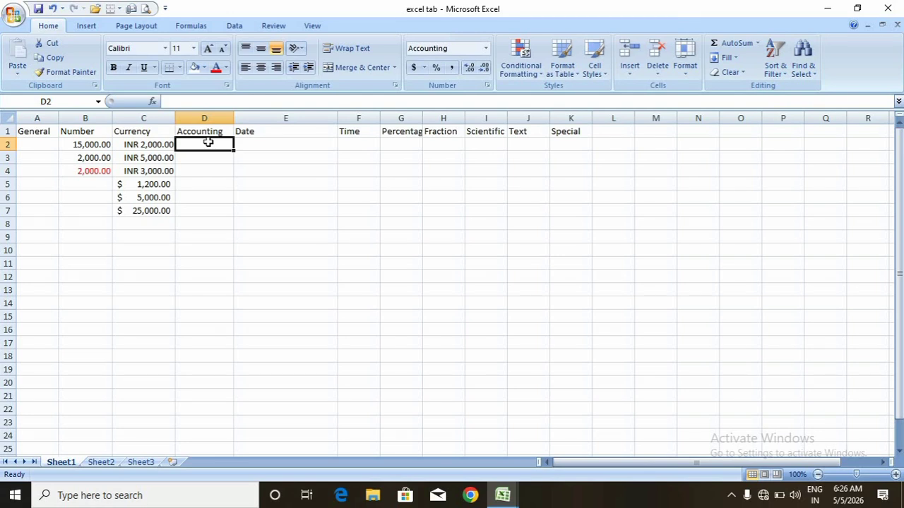
type("1000")
key("Return")
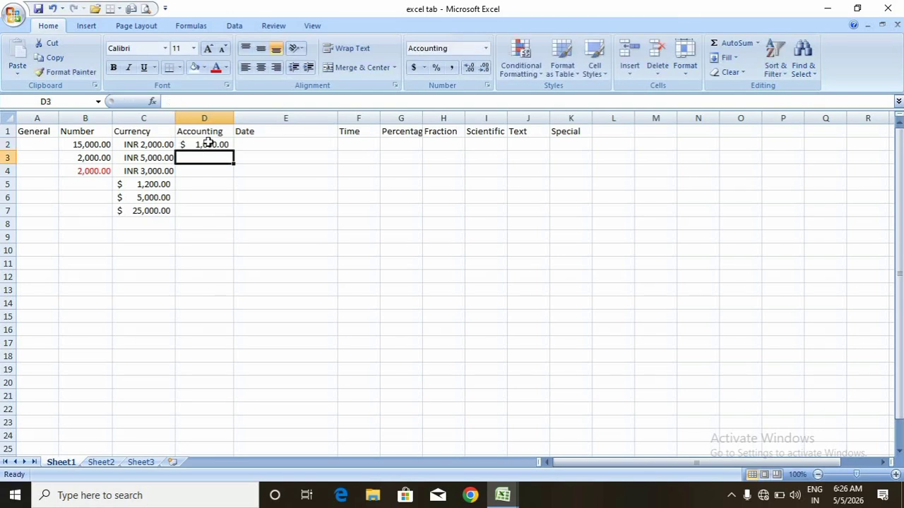
type("2")
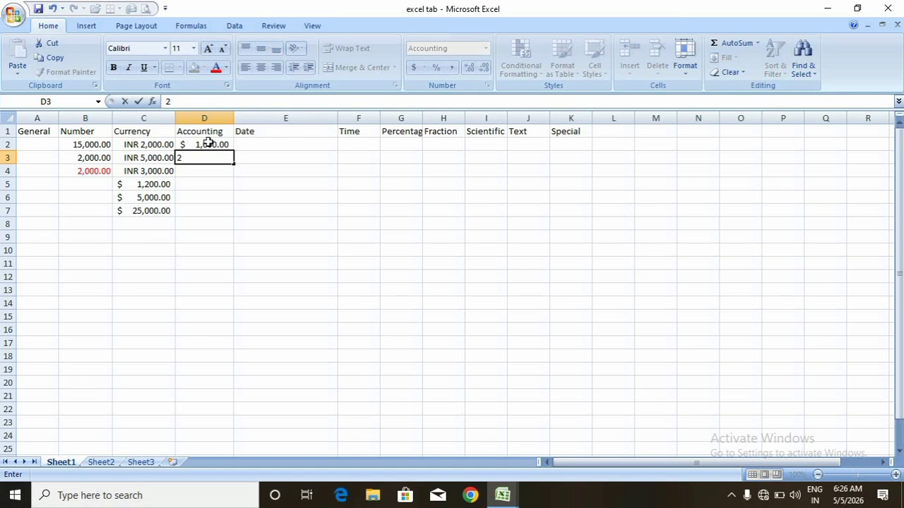
type(",500")
key("Return")
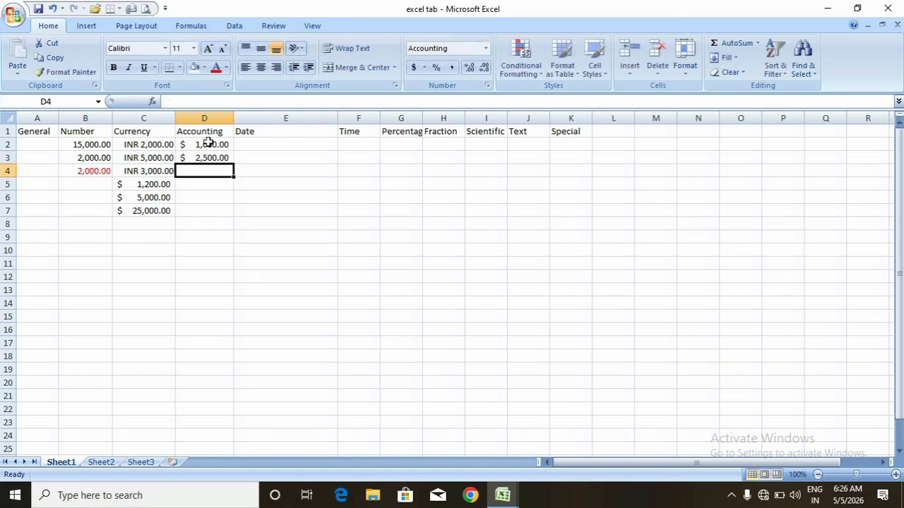
type("230.0")
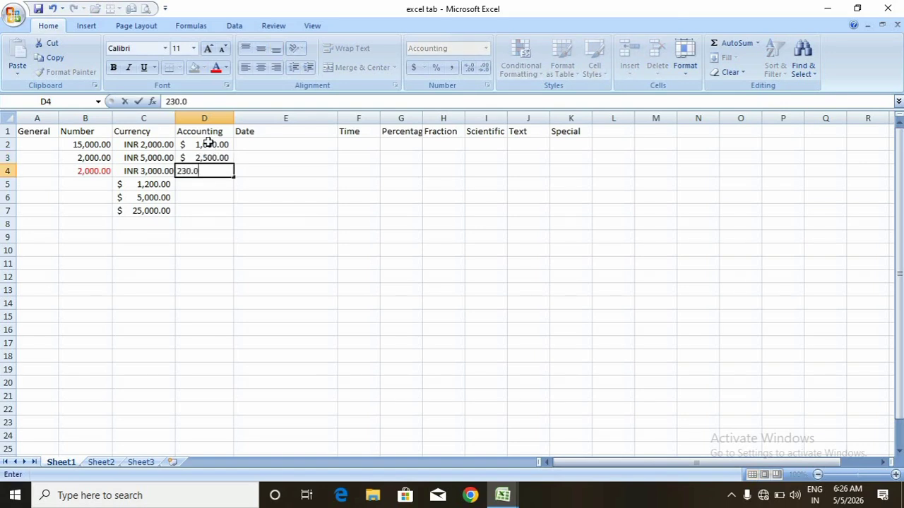
key("Return")
type("25")
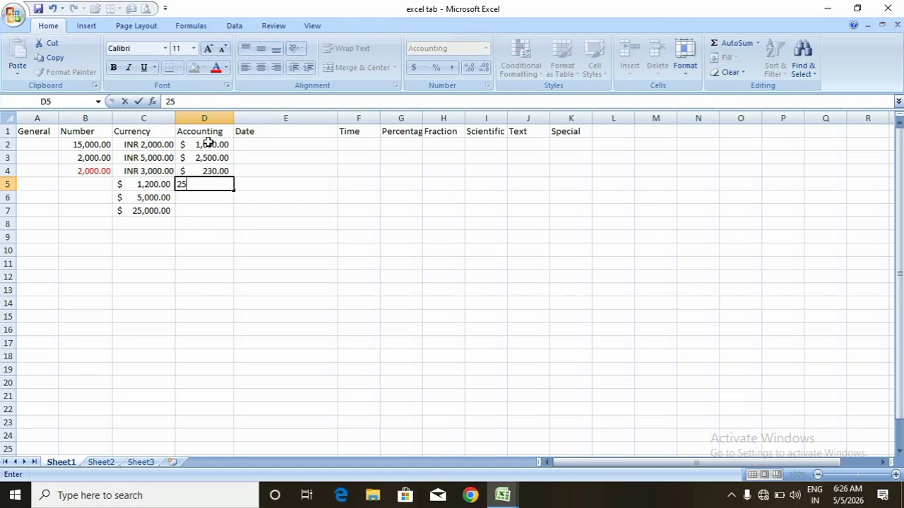
key("Return")
type("253")
key("Return")
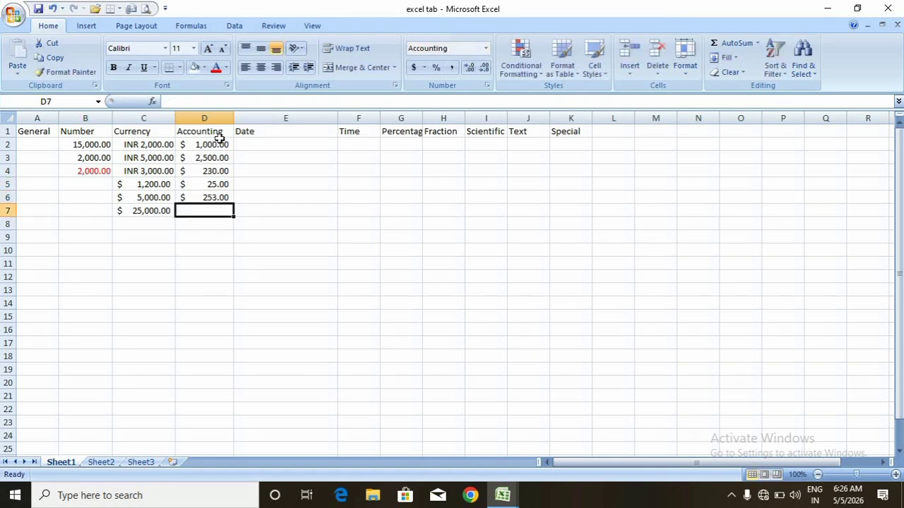
Insert the current date in cell E2 under the Date heading.
left_click(294, 148)
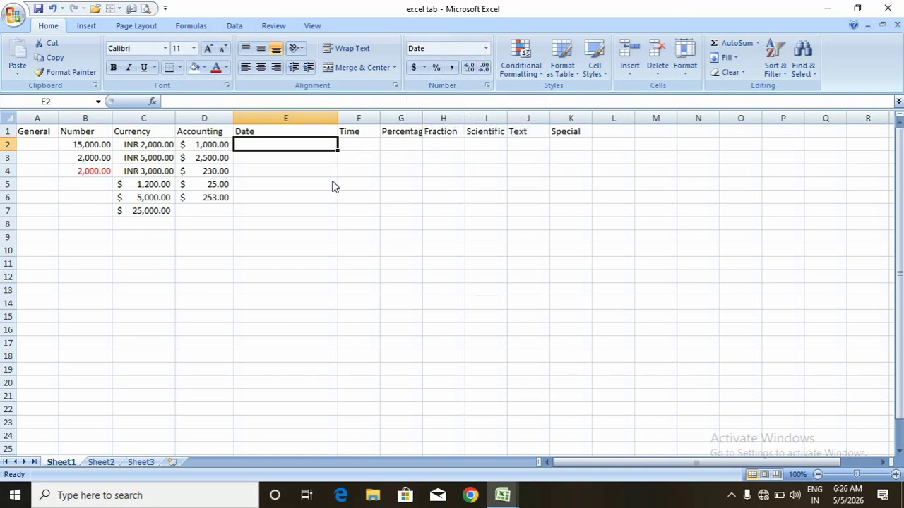
key("ctrl+semicolon")
left_click(309, 196)
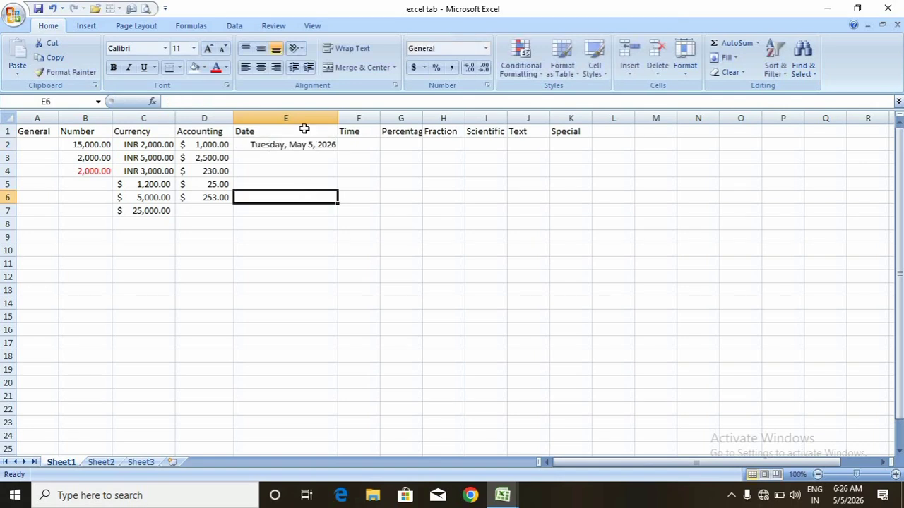
Change the date in cell E2 to the Short Date format.
left_click(295, 147)
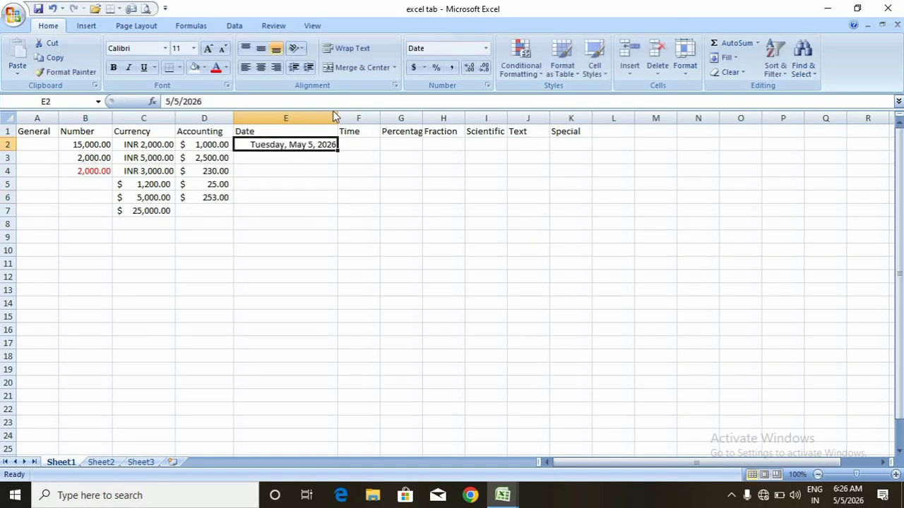
left_click(486, 48)
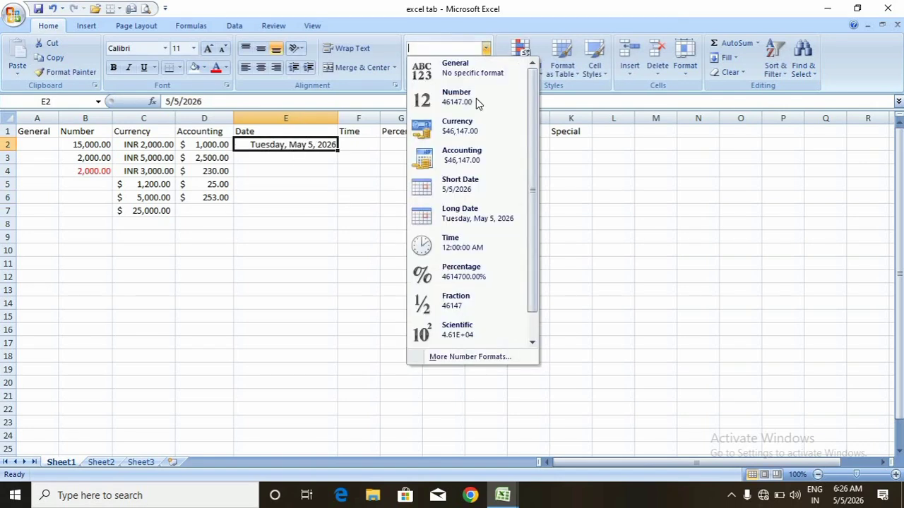
left_click(459, 192)
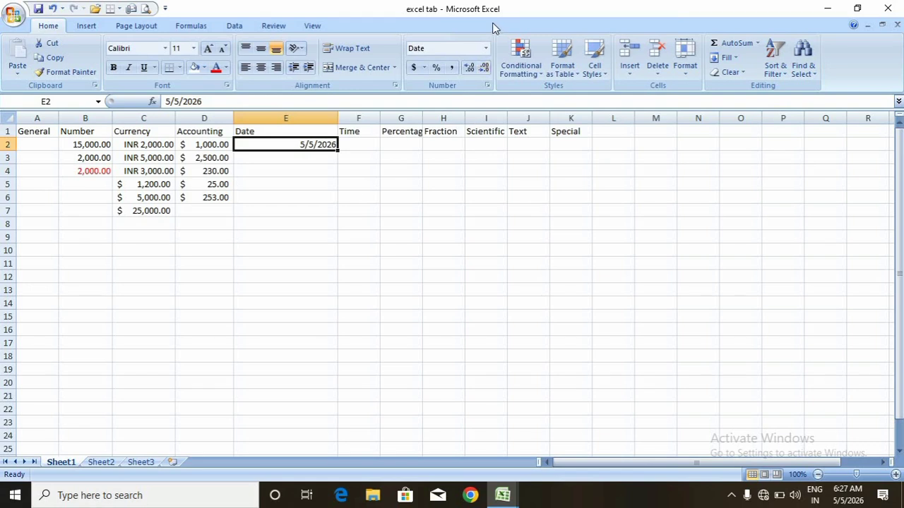
Change the date in cell E2 to the Long Date format.
left_click(486, 48)
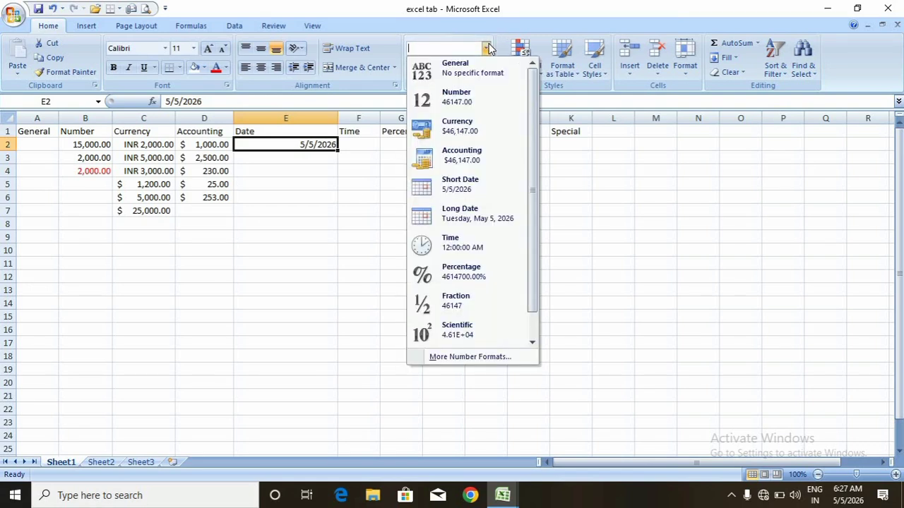
left_click(465, 225)
left_click(461, 224)
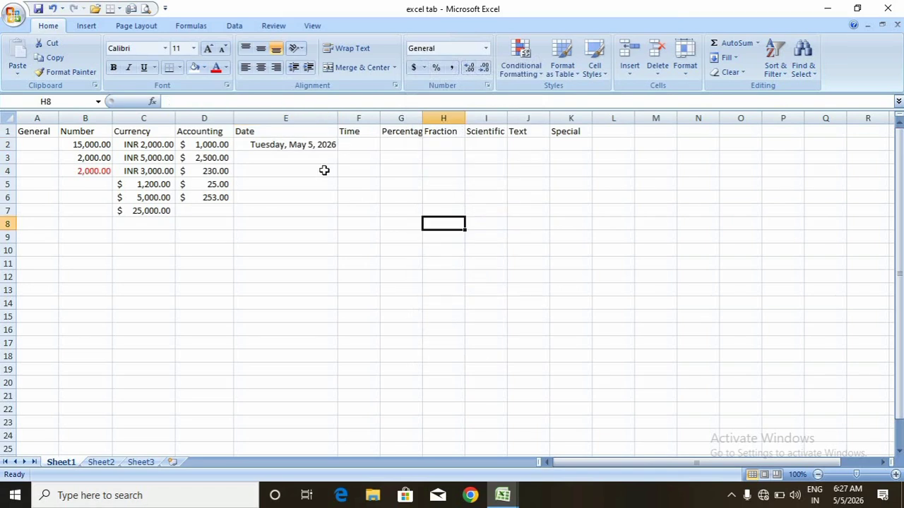
Fill the date series from cell E2 down to E15 and autofit the width of column E.
left_click(315, 145)
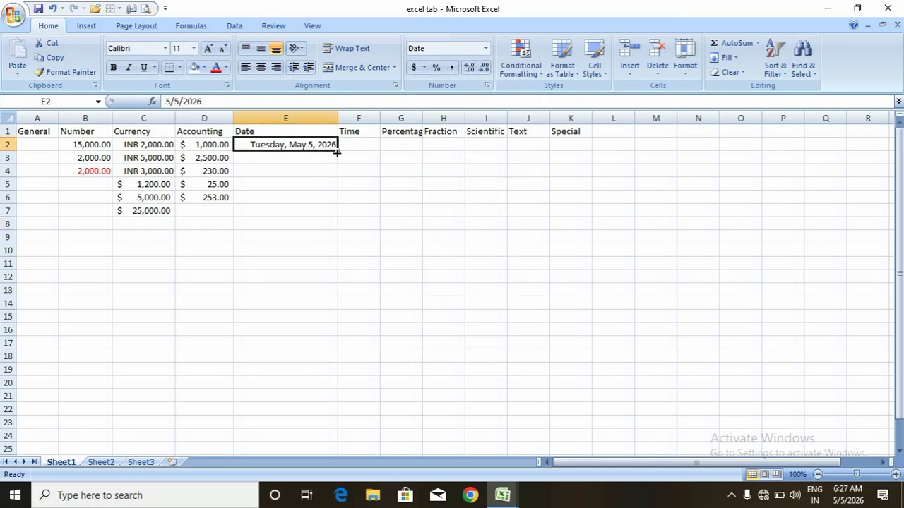
left_click_drag(337, 153, 336, 325)
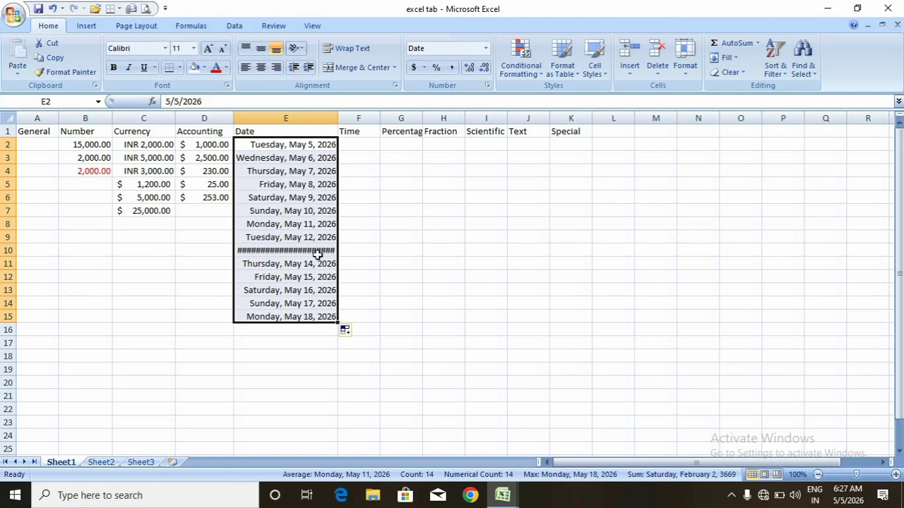
mouse_move(300, 251)
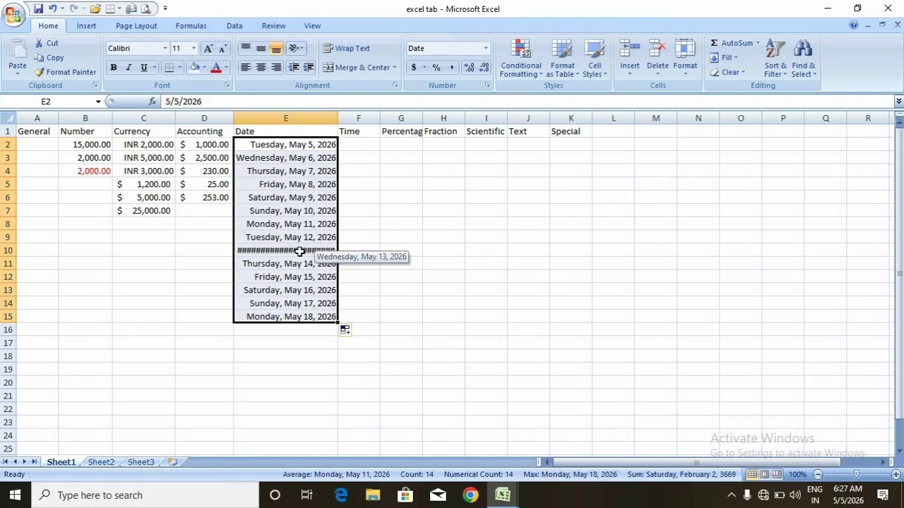
double_click(337, 121)
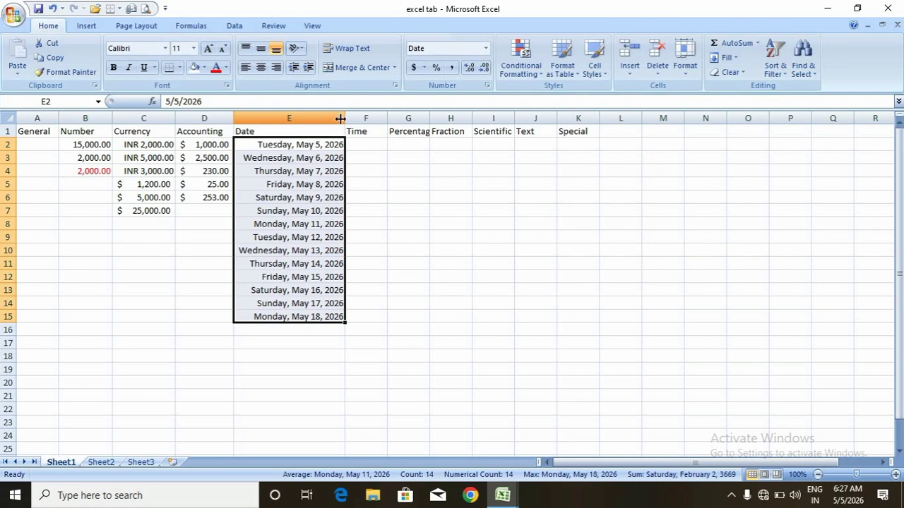
Switch the dates in E2:E15 to the General format and from there to Short Date.
left_click(486, 48)
left_click(467, 78)
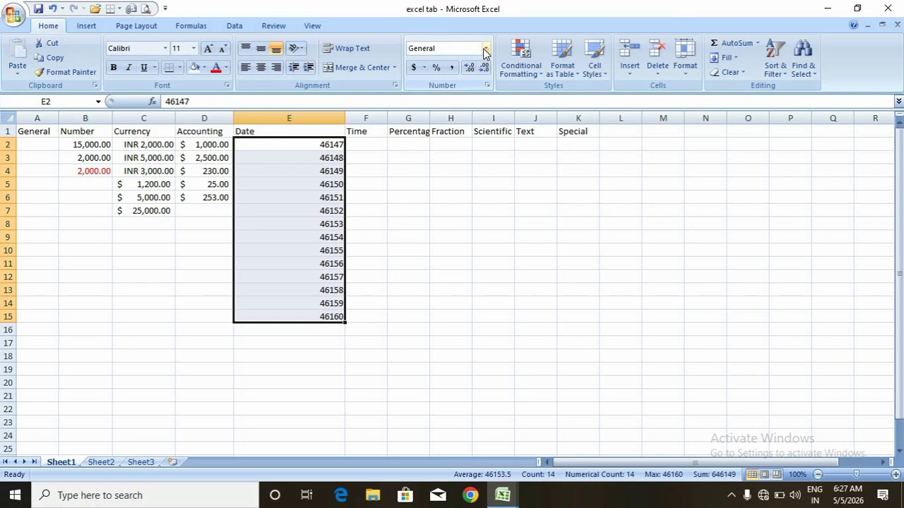
left_click(486, 49)
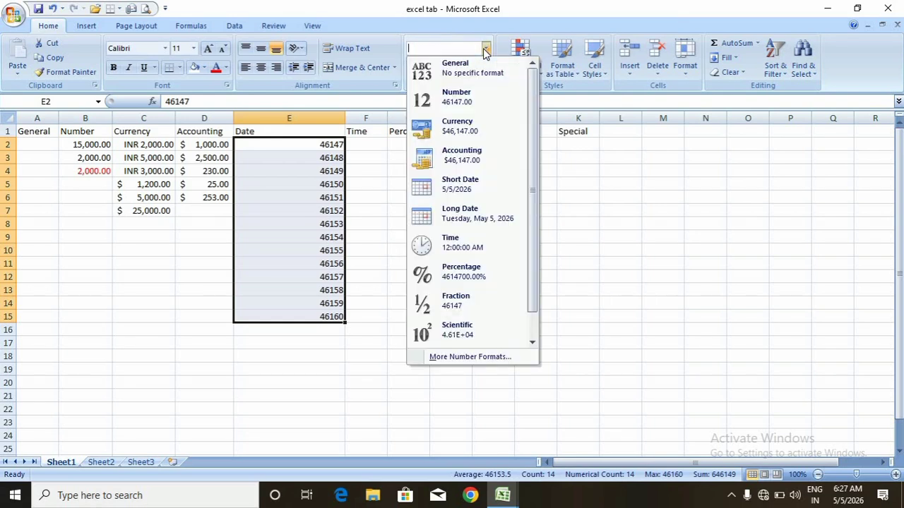
left_click(460, 195)
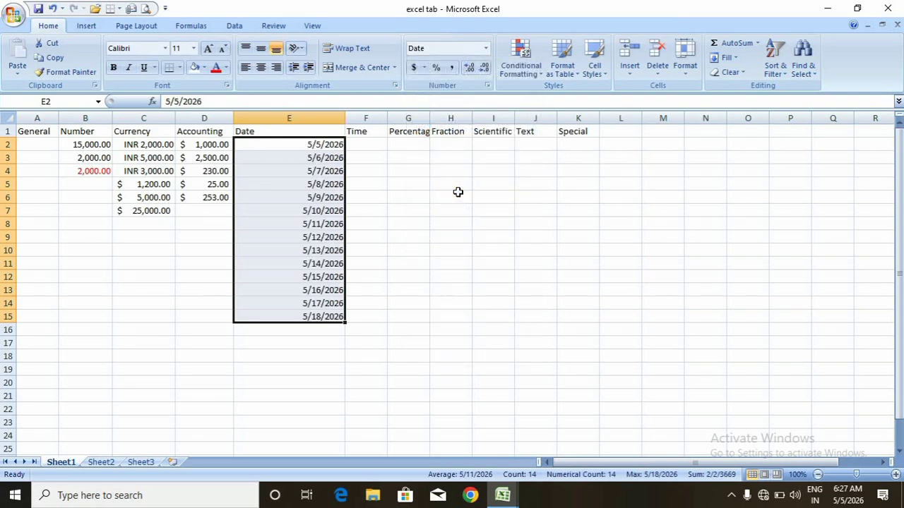
Apply the Long Date format to the dates in cells E2:E15.
left_click(486, 48)
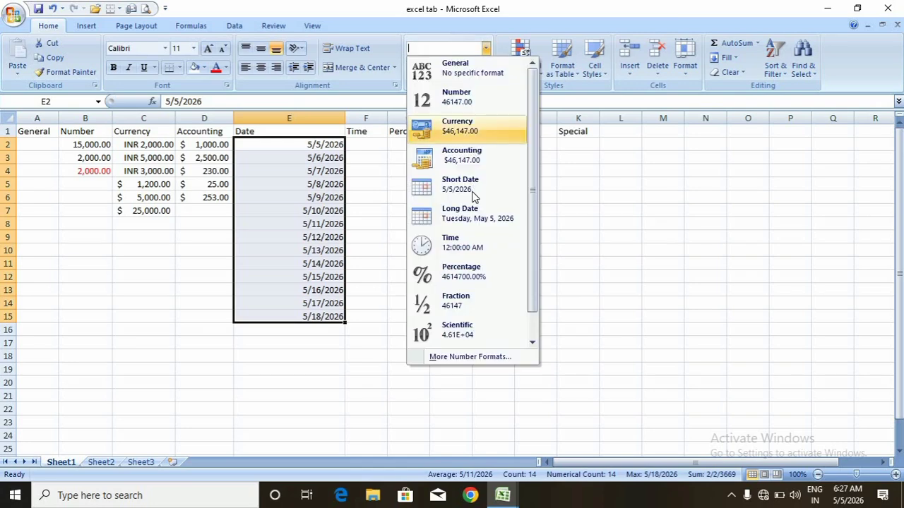
left_click(460, 216)
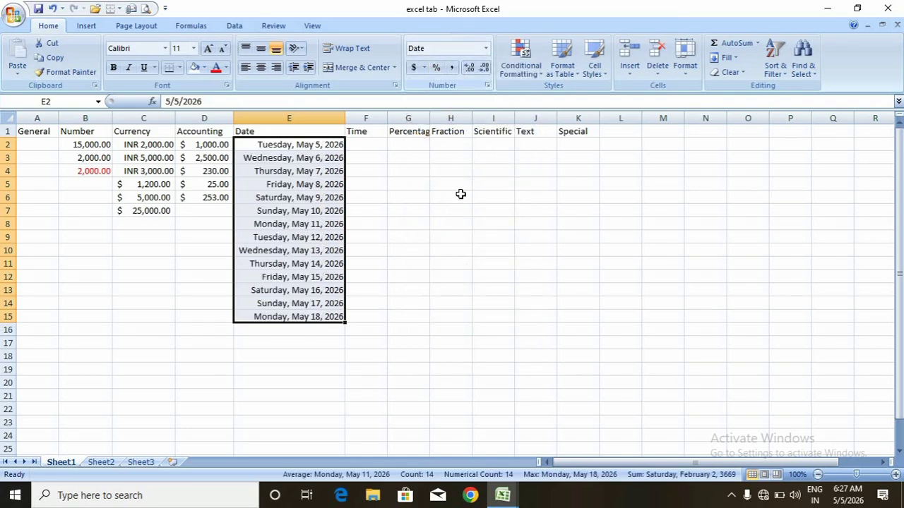
left_click(460, 194)
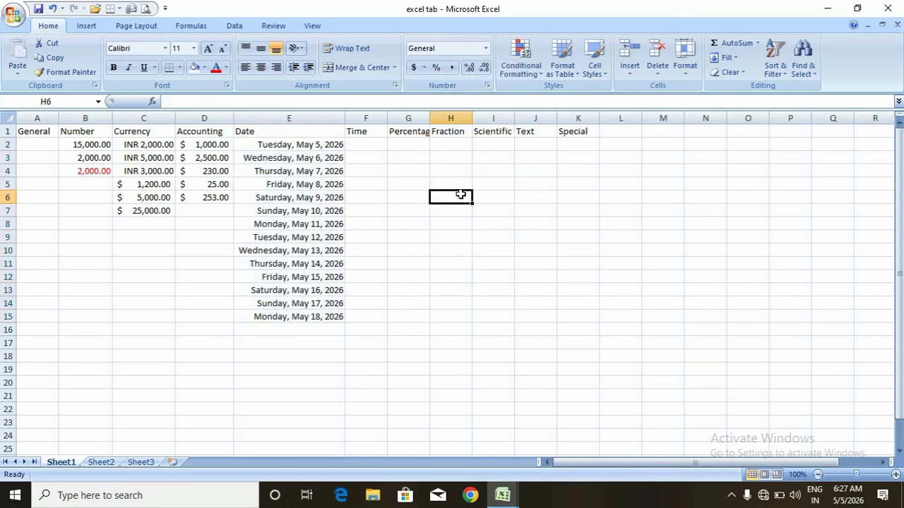
Enter 50 in cell G6 in the Percentage column.
left_click(412, 201)
type("50")
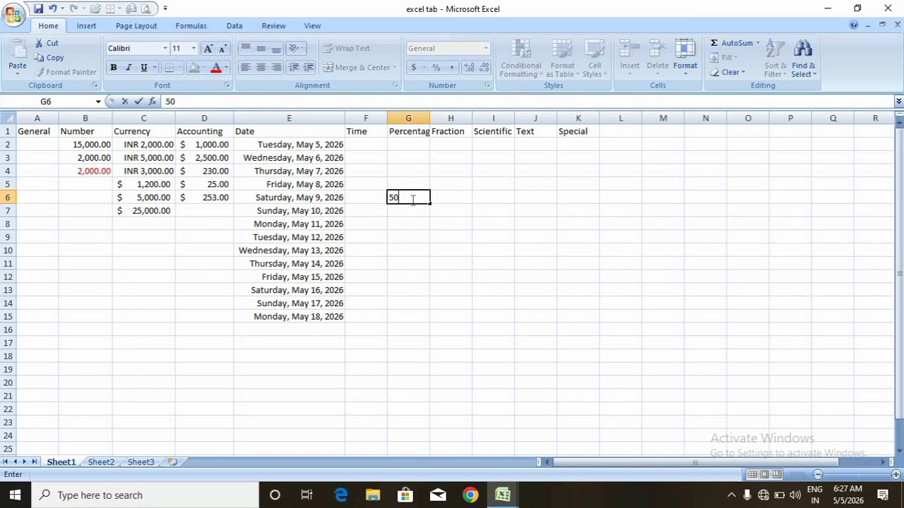
left_click(436, 250)
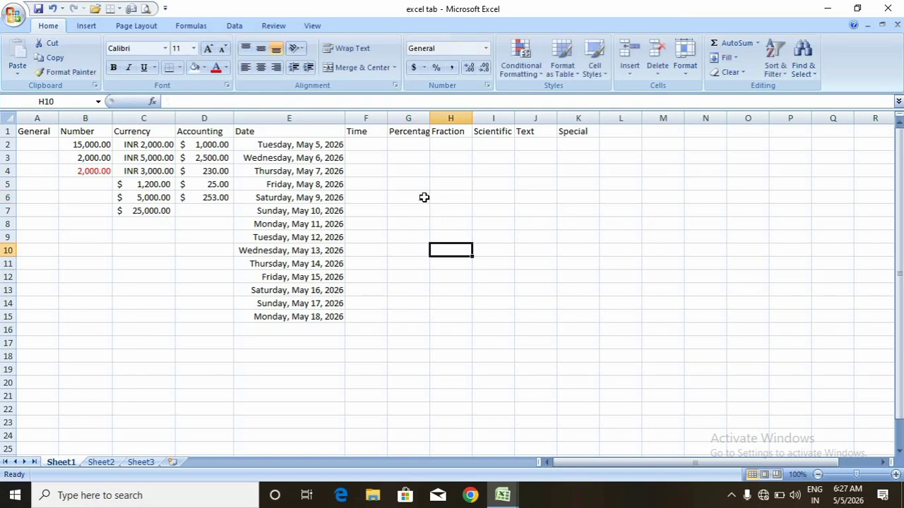
double_click(424, 198)
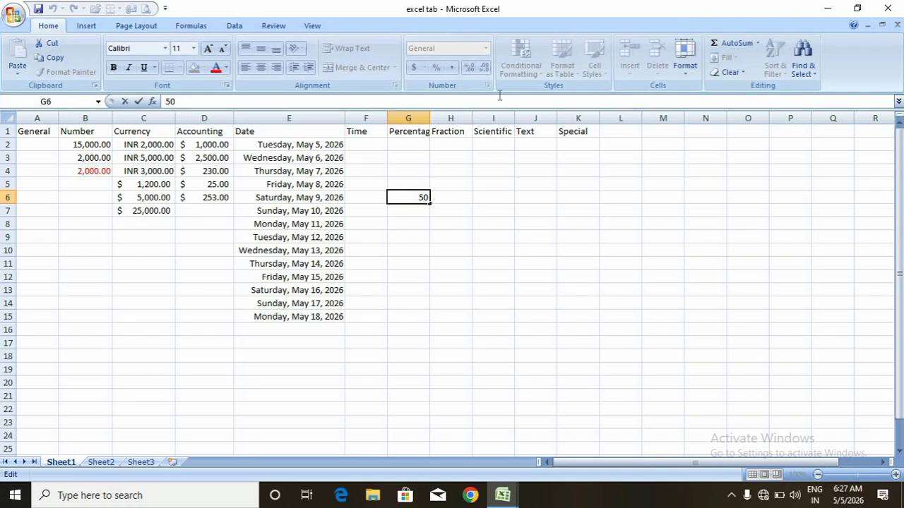
left_click(474, 223)
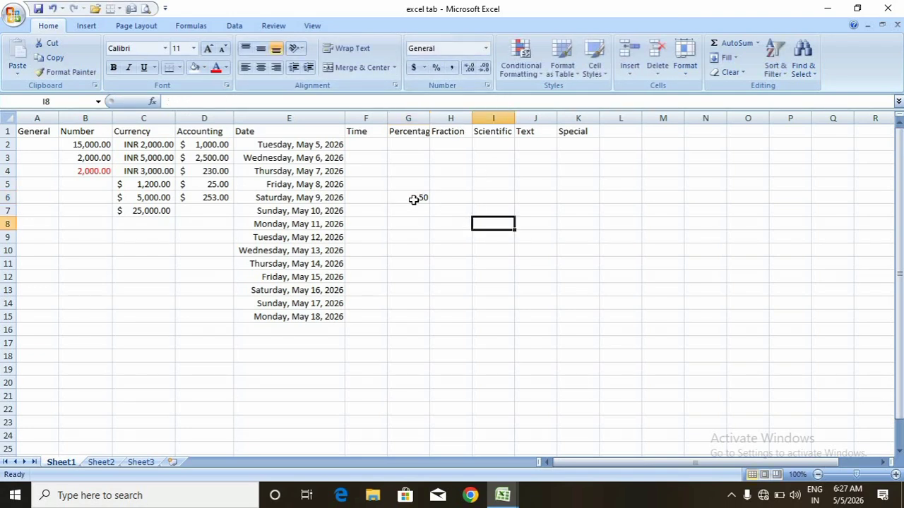
Apply the Percentage number format to the value in cell G6.
left_click(414, 200)
left_click(486, 49)
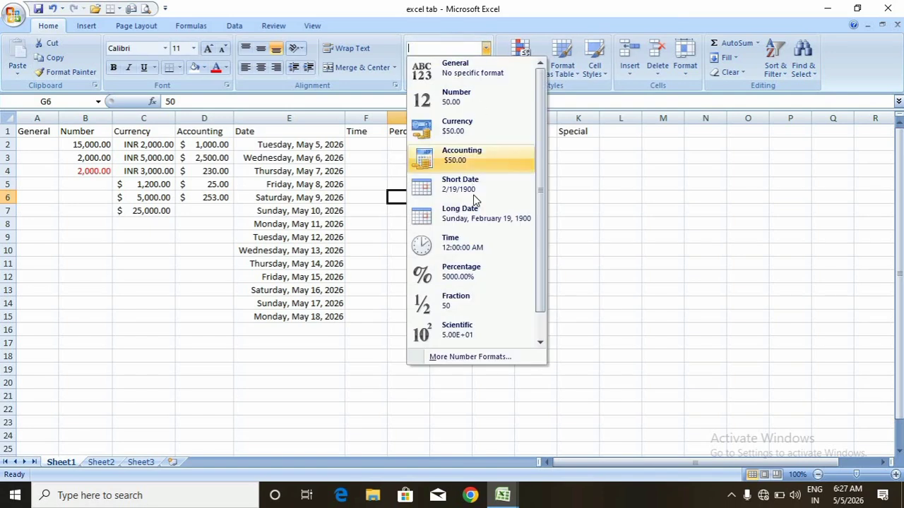
left_click(468, 267)
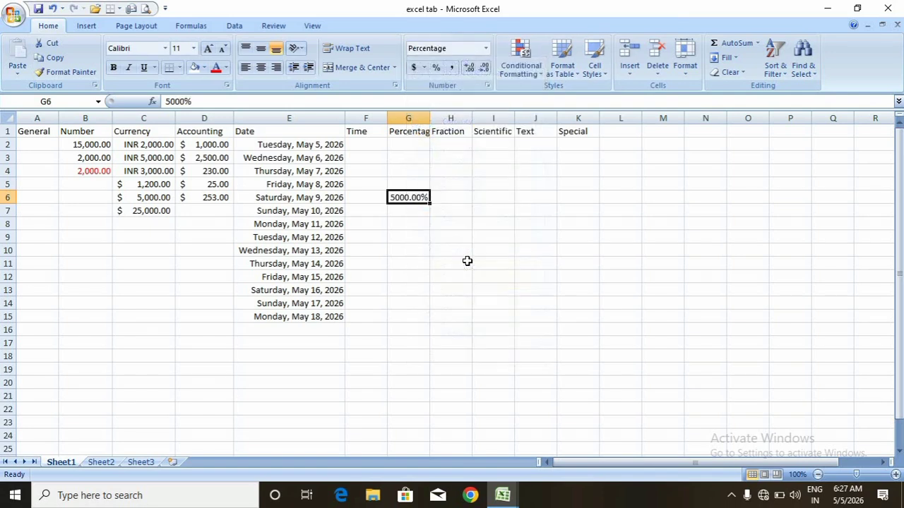
Enter 1/2 in cell H4 in the Fraction column and apply the Fraction number format to it.
left_click(445, 173)
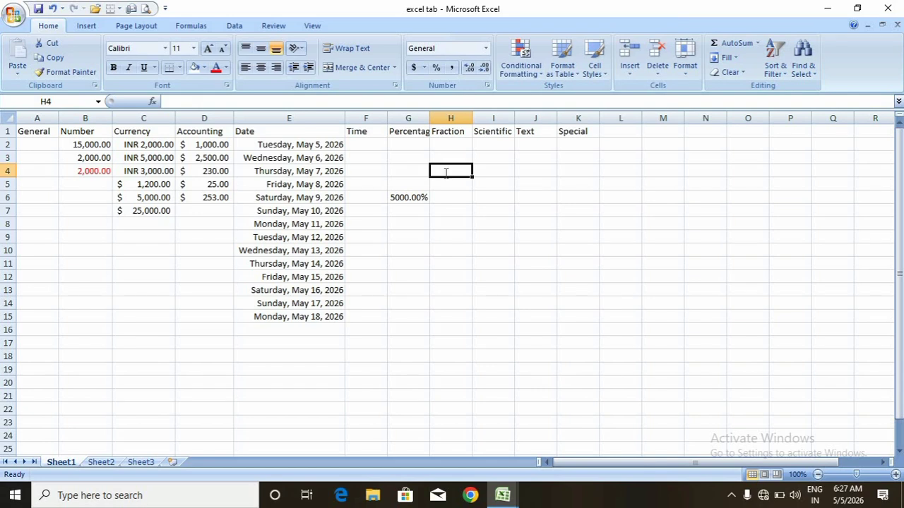
type("1/2")
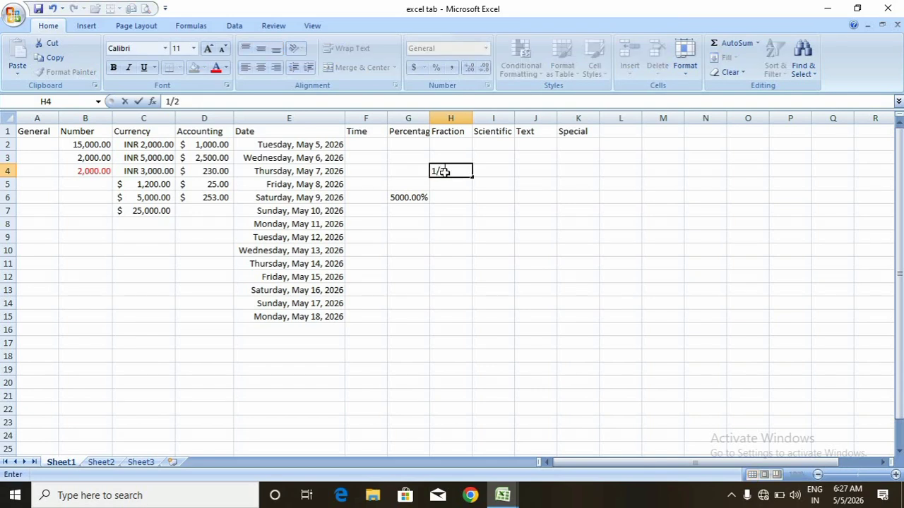
key("Return")
left_click(457, 166)
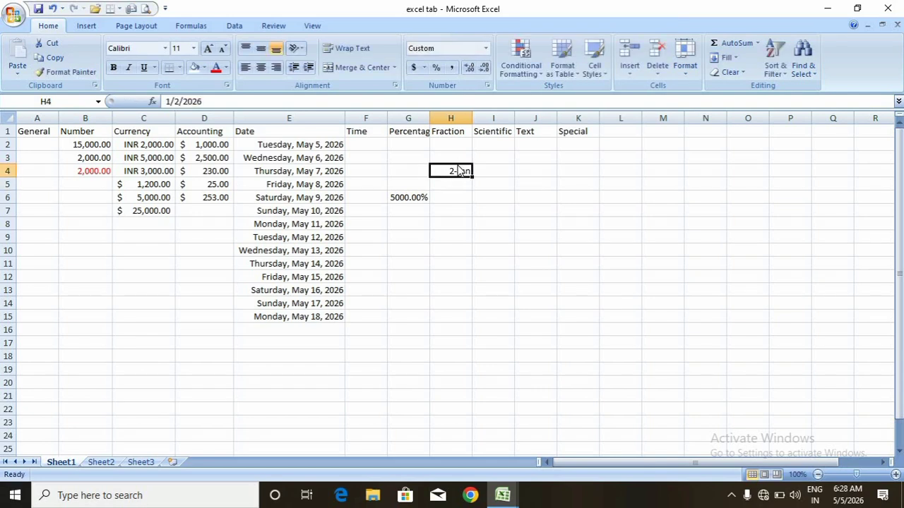
left_click(486, 48)
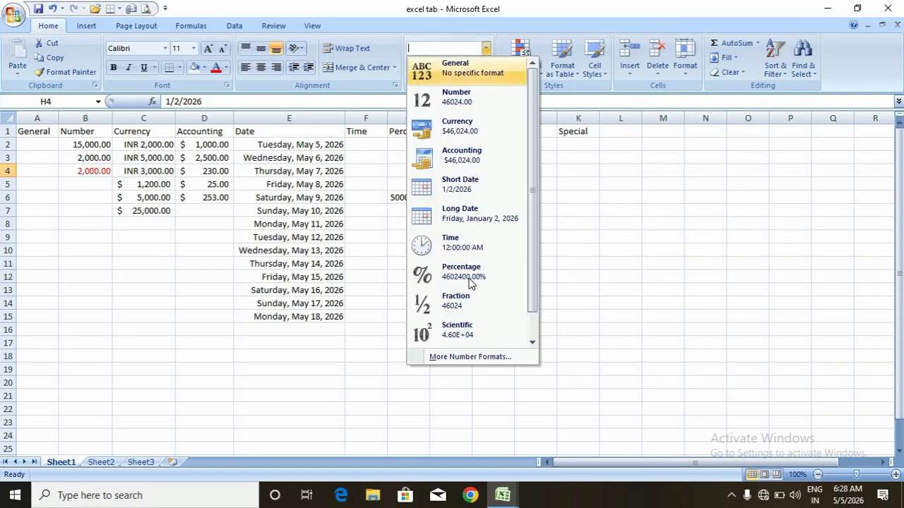
left_click(462, 303)
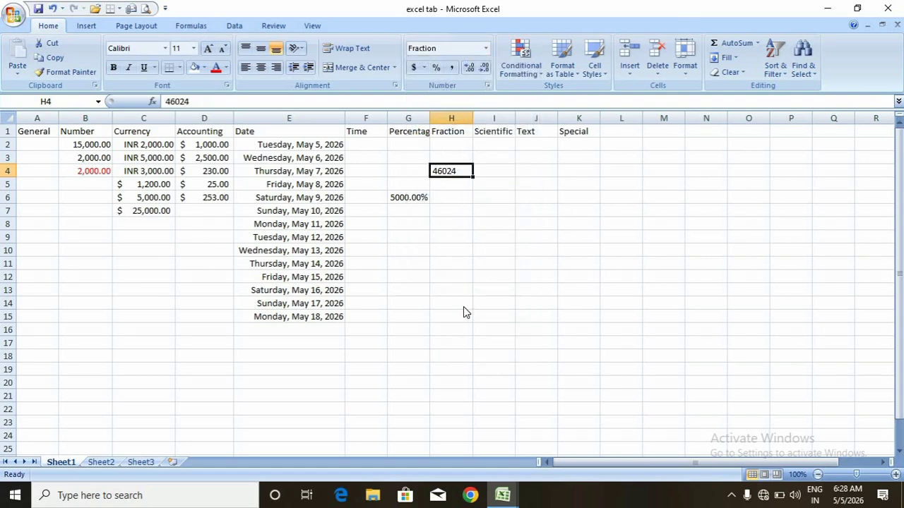
Clear the converted value in the Fraction-formatted cell H4 and enter 1/2 again.
key("Delete")
type("1")
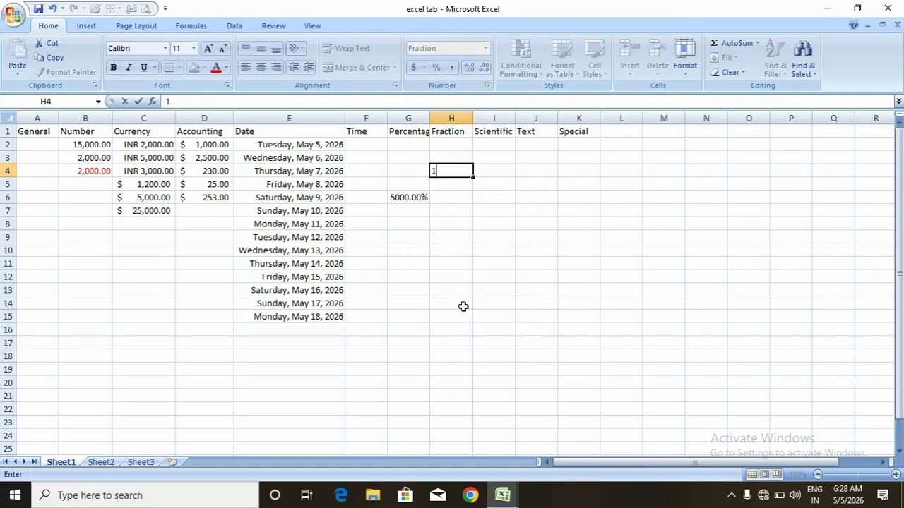
type("/2")
key("Return")
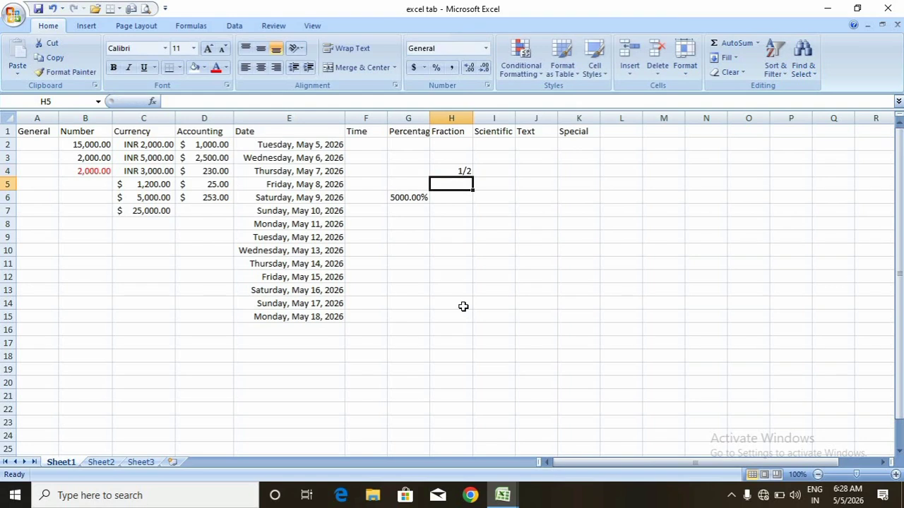